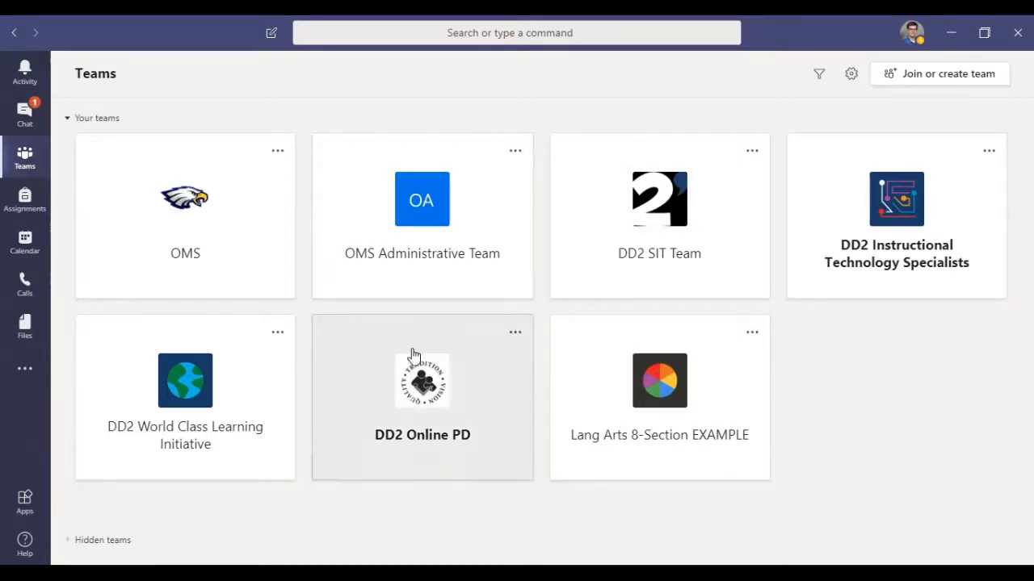
# Step: Hide the DD2 World Class Learning Initiative team and check for it among the hidden teams
pyautogui.click(278, 333)
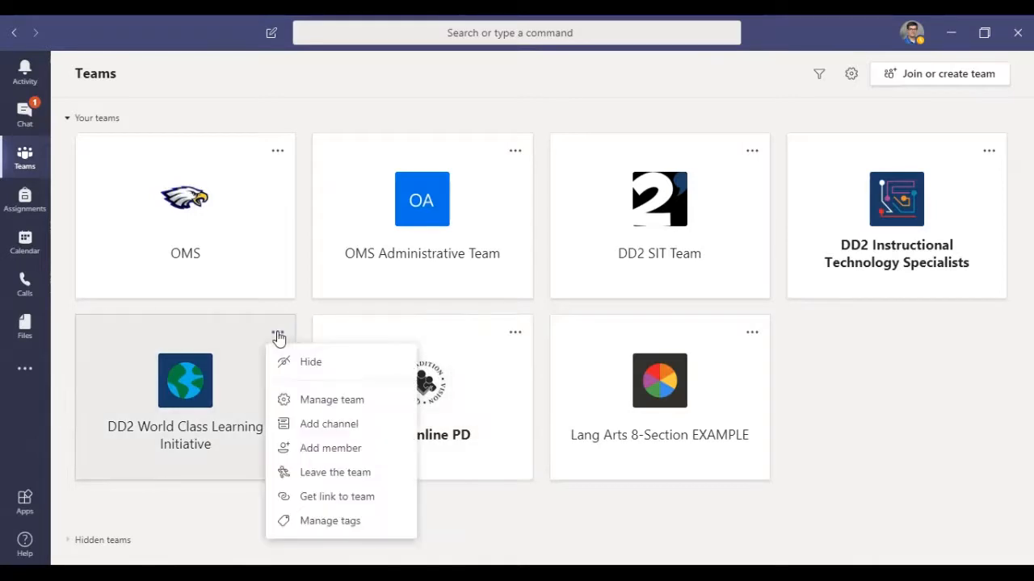
pyautogui.click(305, 369)
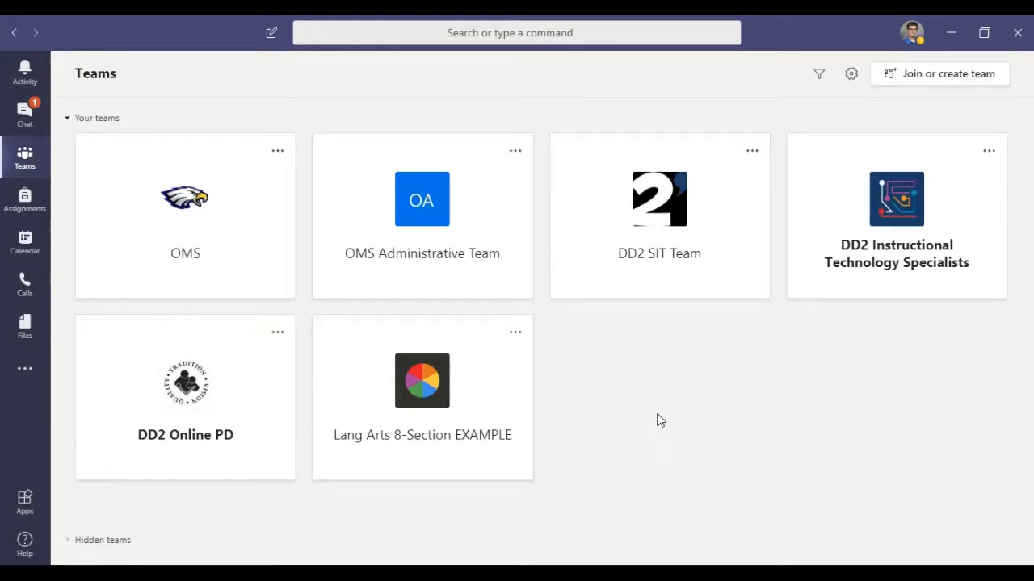
pyautogui.click(79, 543)
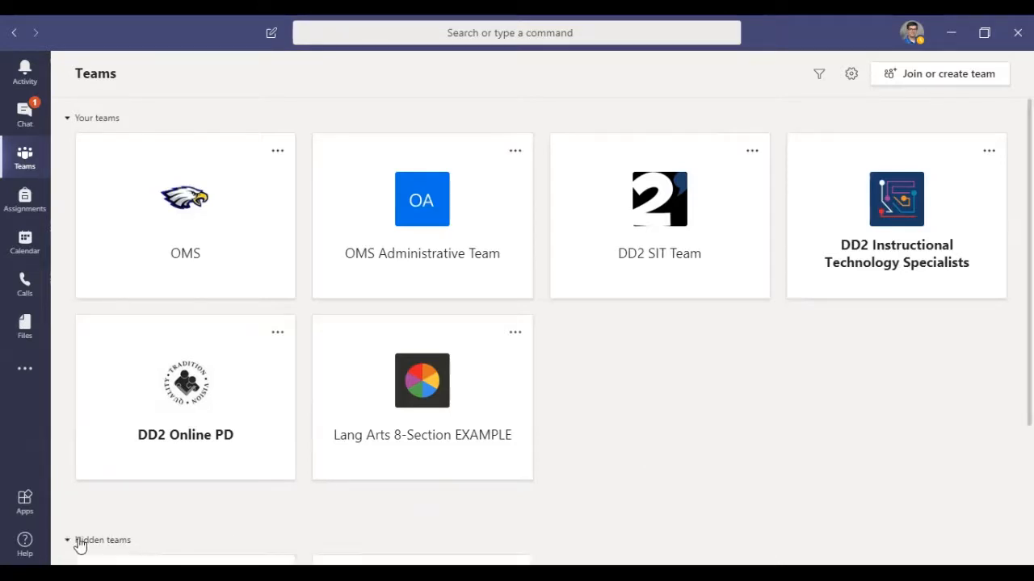
pyautogui.scroll(-2, 600, 454)
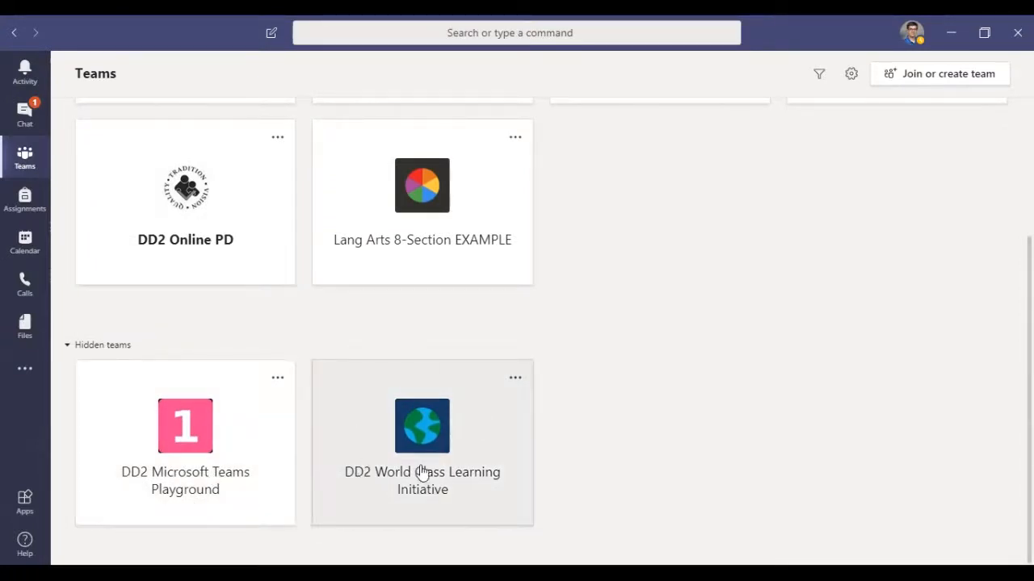
pyautogui.click(109, 345)
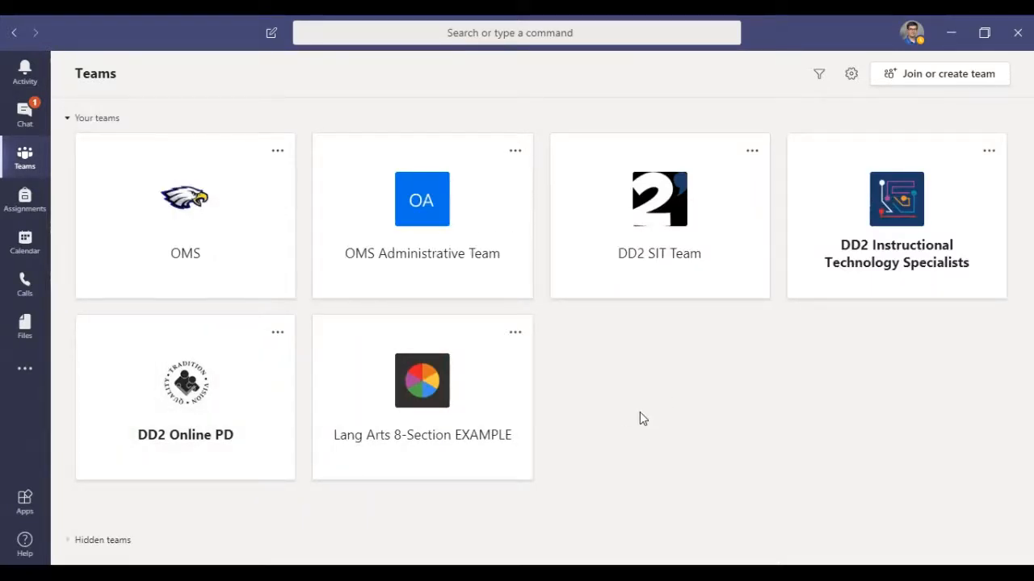
# Step: View the available category filters for the teams overview without applying one
pyautogui.click(819, 78)
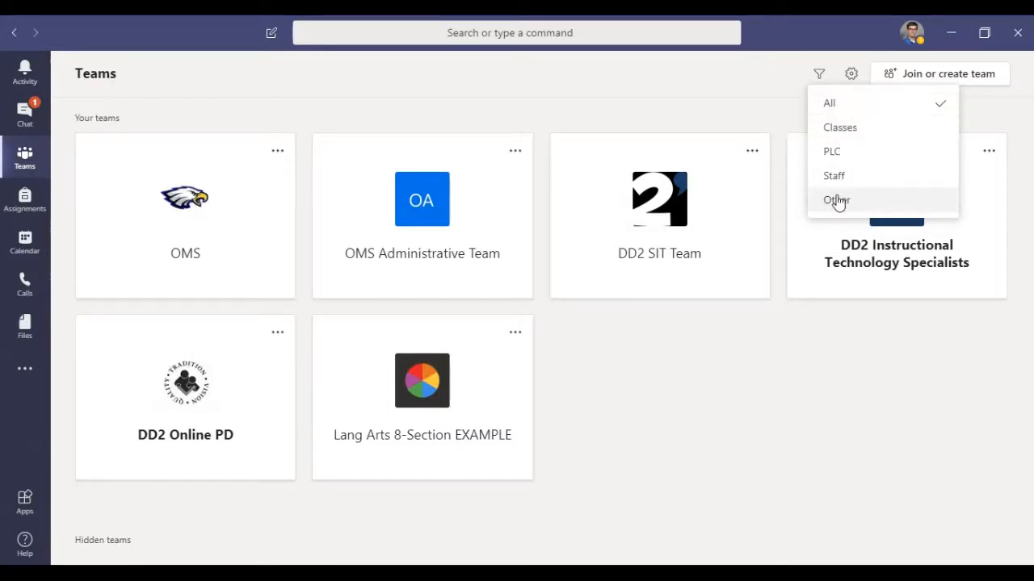
pyautogui.click(757, 100)
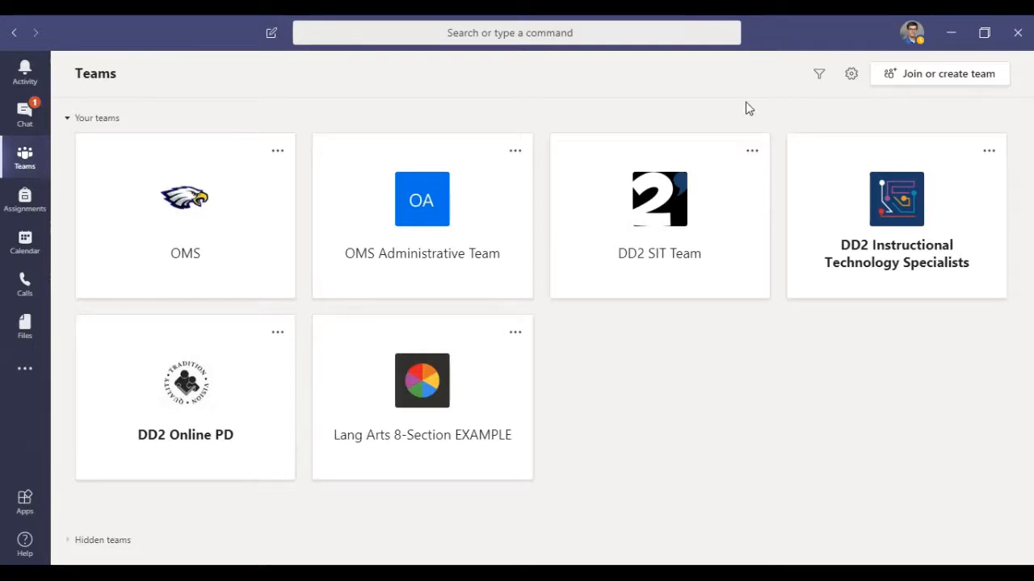
# Step: Switch the teams layout from Grid to List and close the settings
pyautogui.click(852, 75)
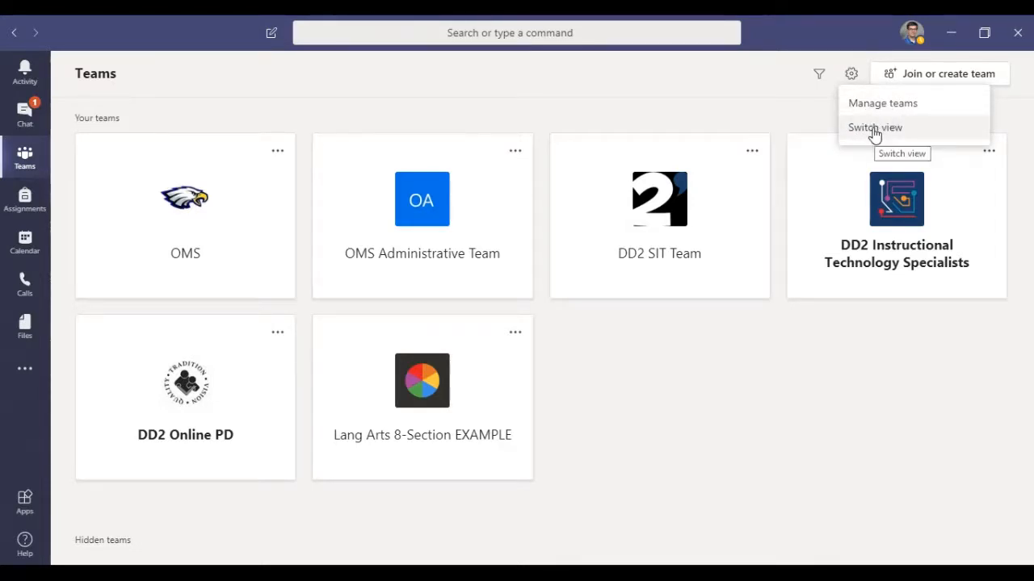
pyautogui.click(874, 131)
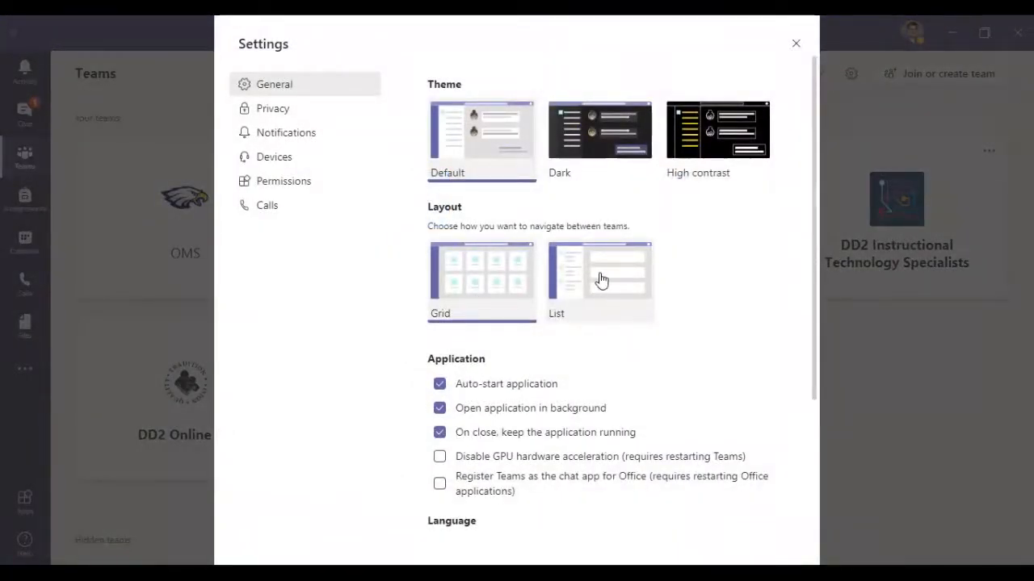
pyautogui.click(600, 279)
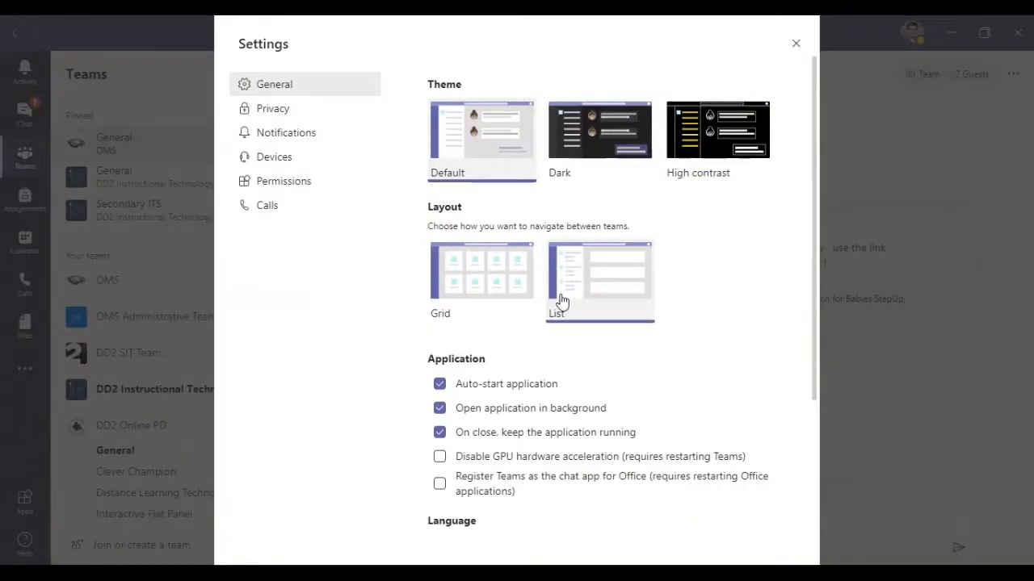
pyautogui.click(796, 44)
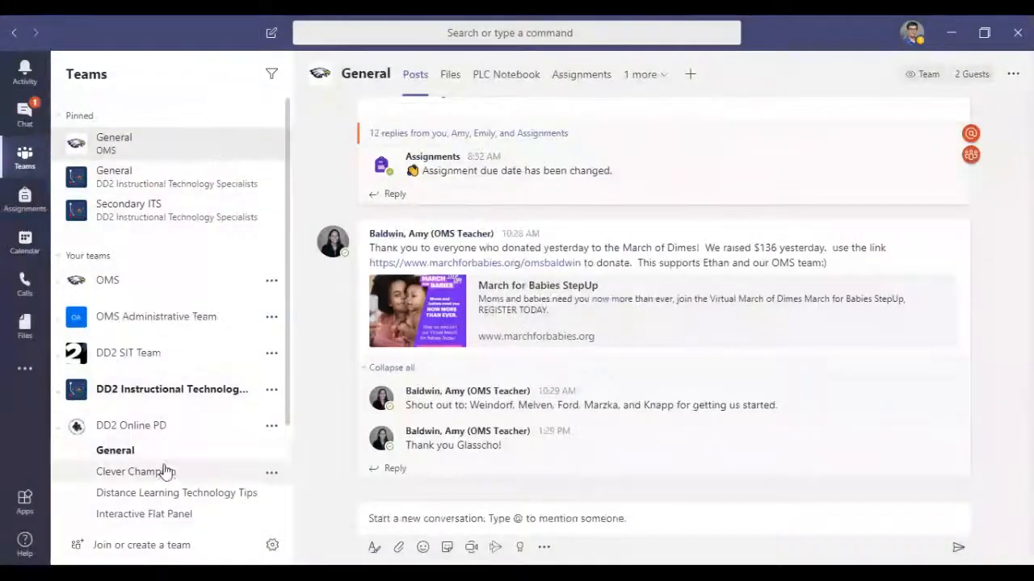
# Step: Open the General channel of the DD2 Online PD team and collapse that team's channel list
pyautogui.scroll(-3, 168, 258)
pyautogui.scroll(3, 150, 374)
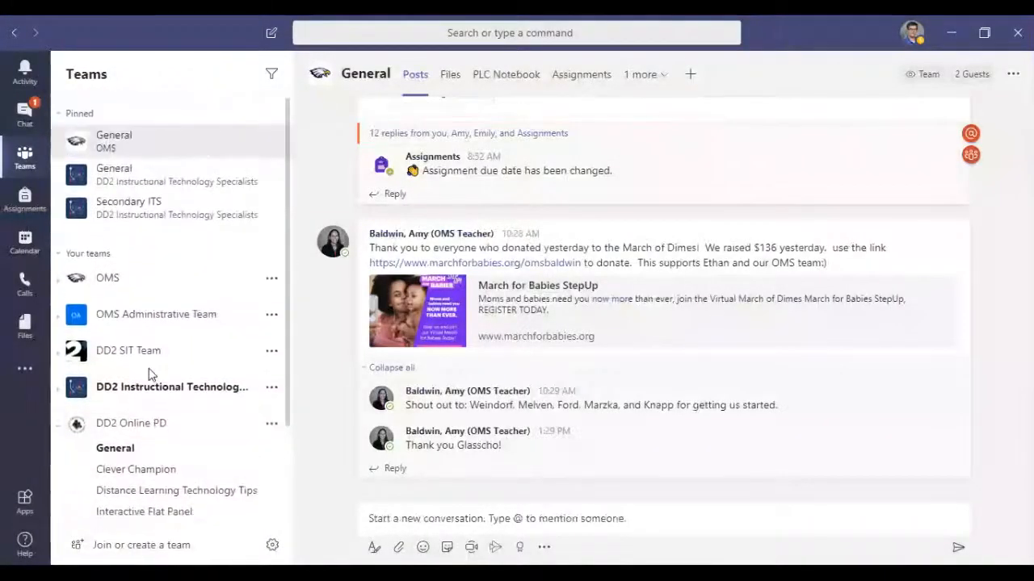
pyautogui.scroll(-3, 150, 355)
pyautogui.click(121, 329)
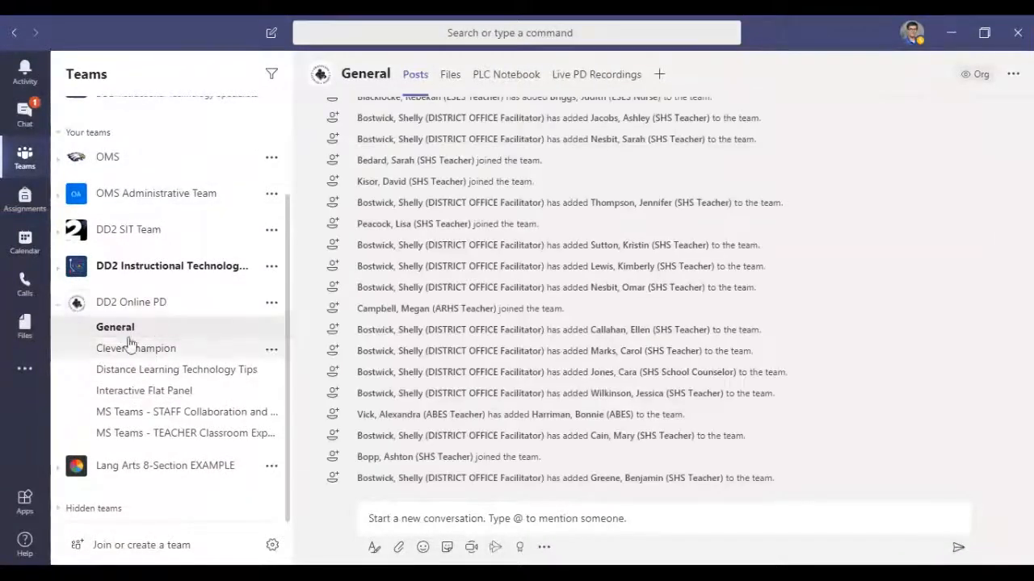
pyautogui.click(60, 308)
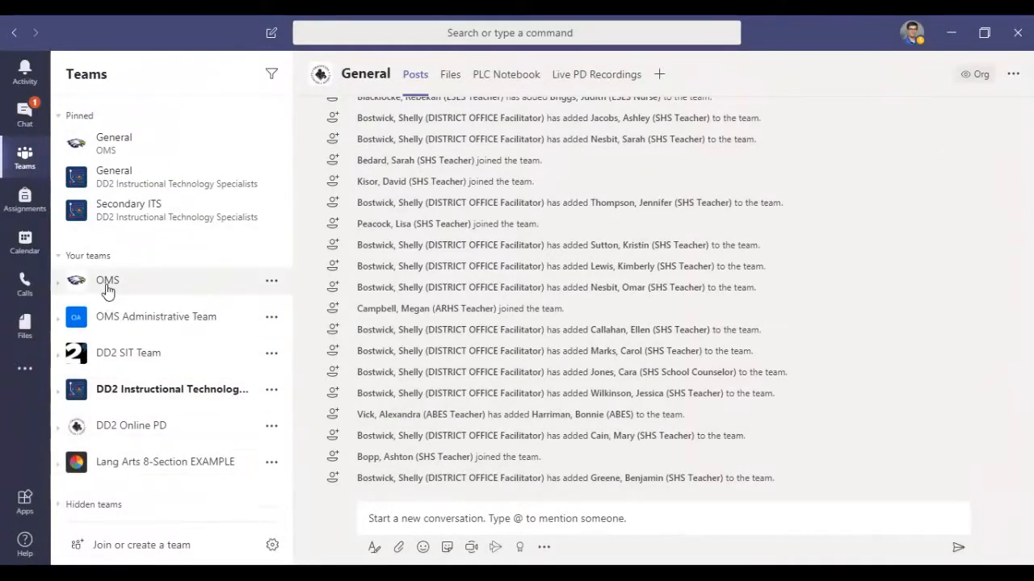
# Step: Expand and collapse the OMS team's channels and the hidden teams section to view their contents
pyautogui.click(58, 289)
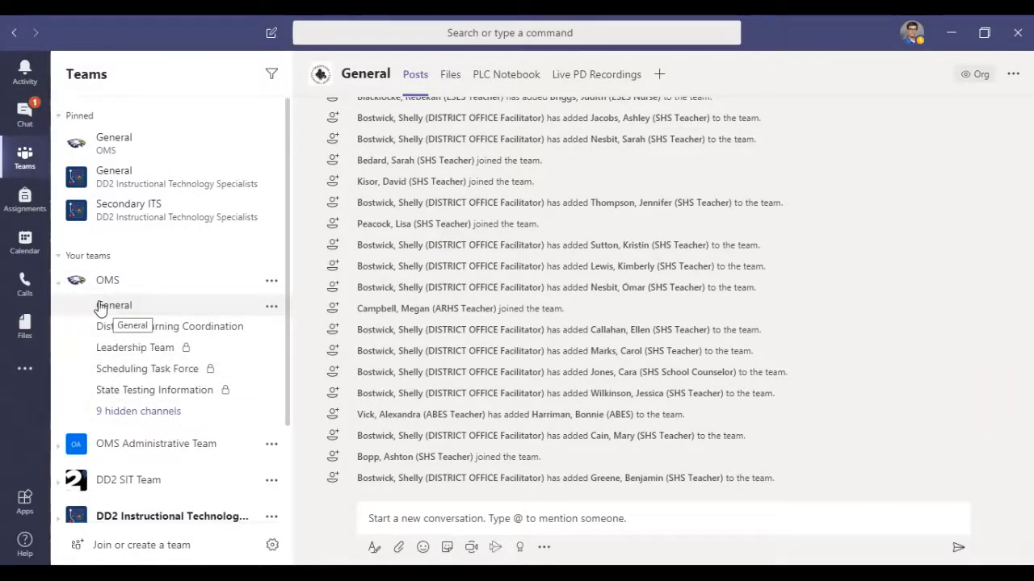
pyautogui.click(58, 289)
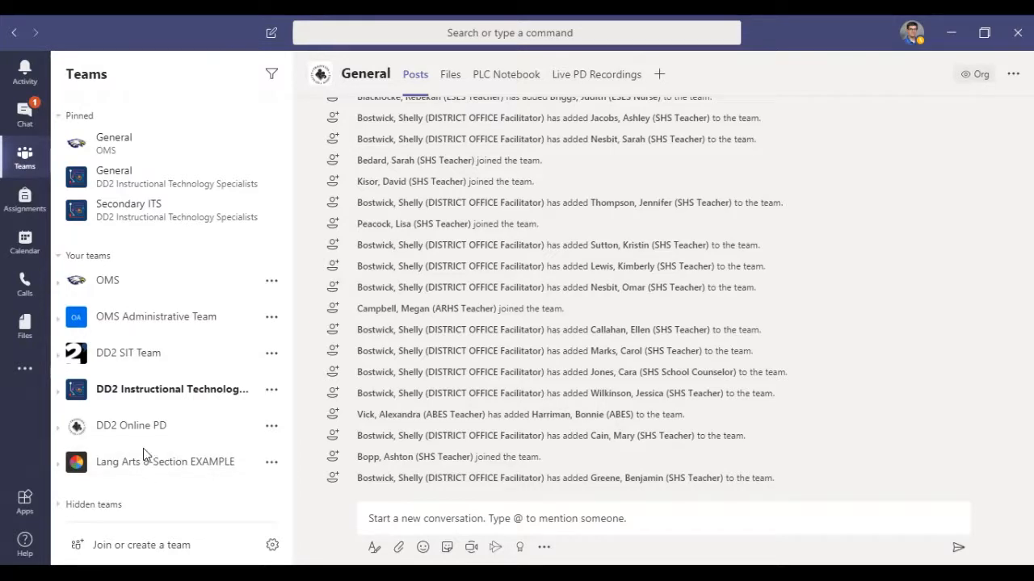
pyautogui.click(80, 509)
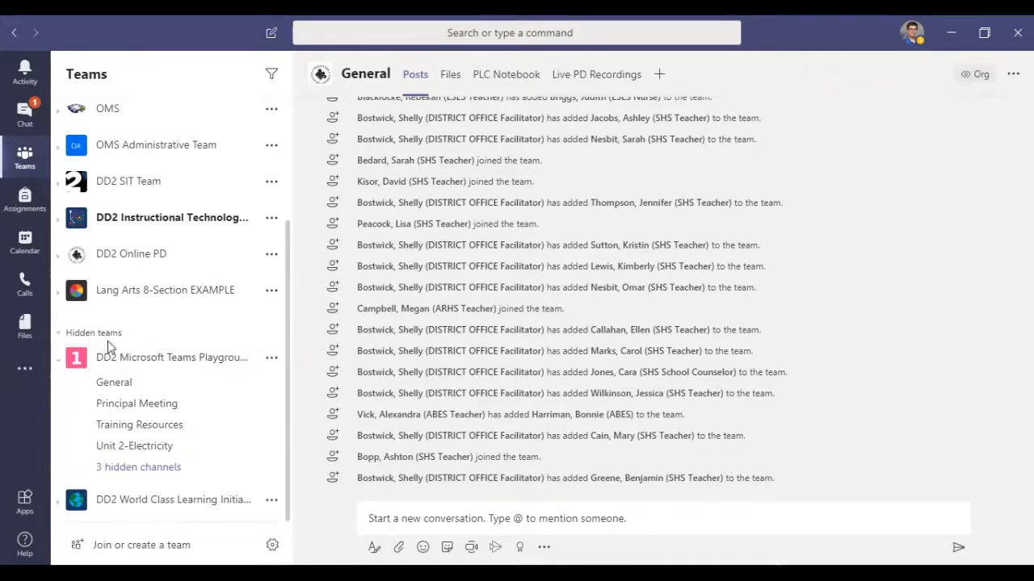
pyautogui.click(58, 335)
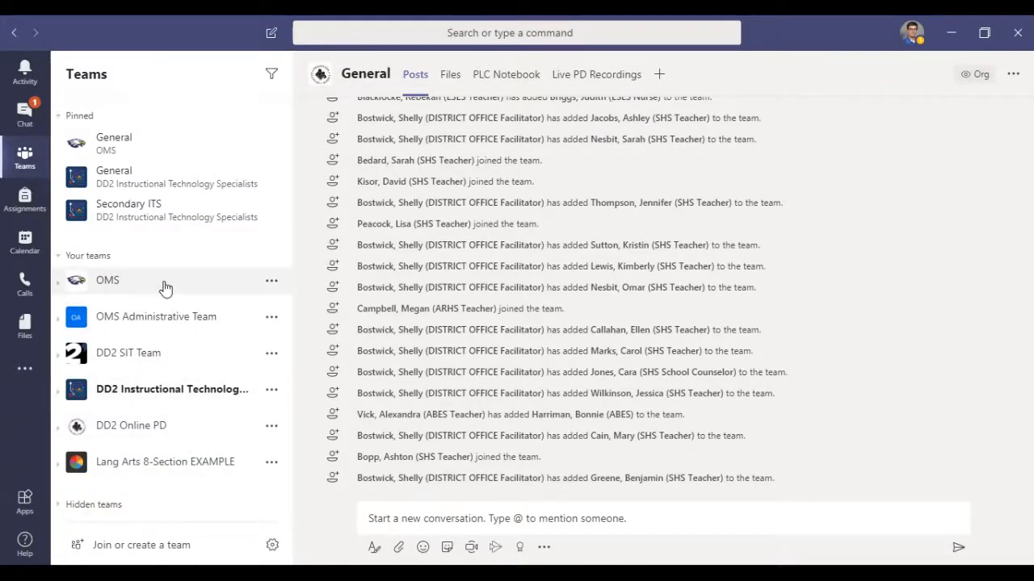
# Step: Expand the OMS team and view its hidden channels and the options for the Distance Learning Coordination channel
pyautogui.click(58, 289)
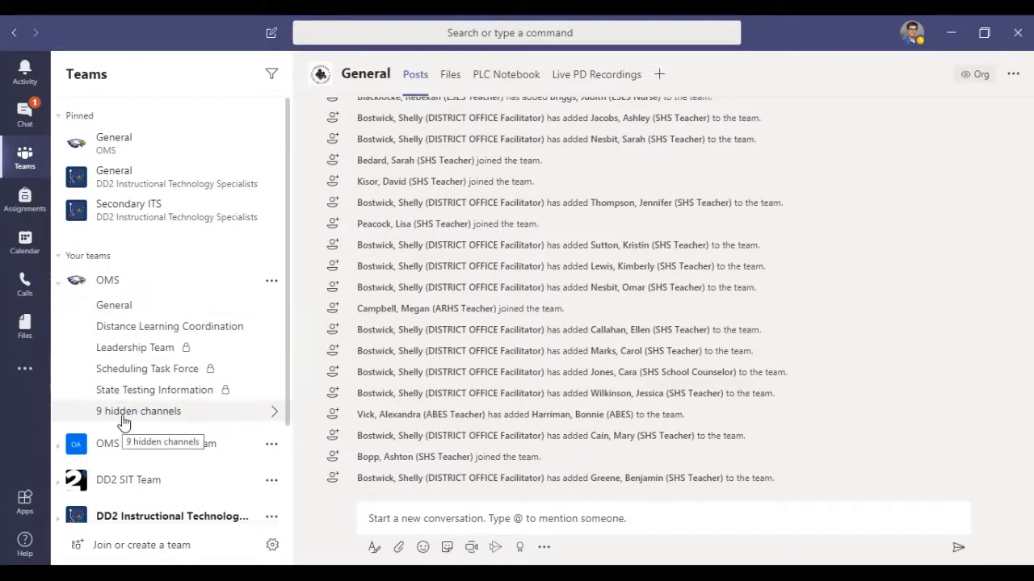
pyautogui.click(272, 414)
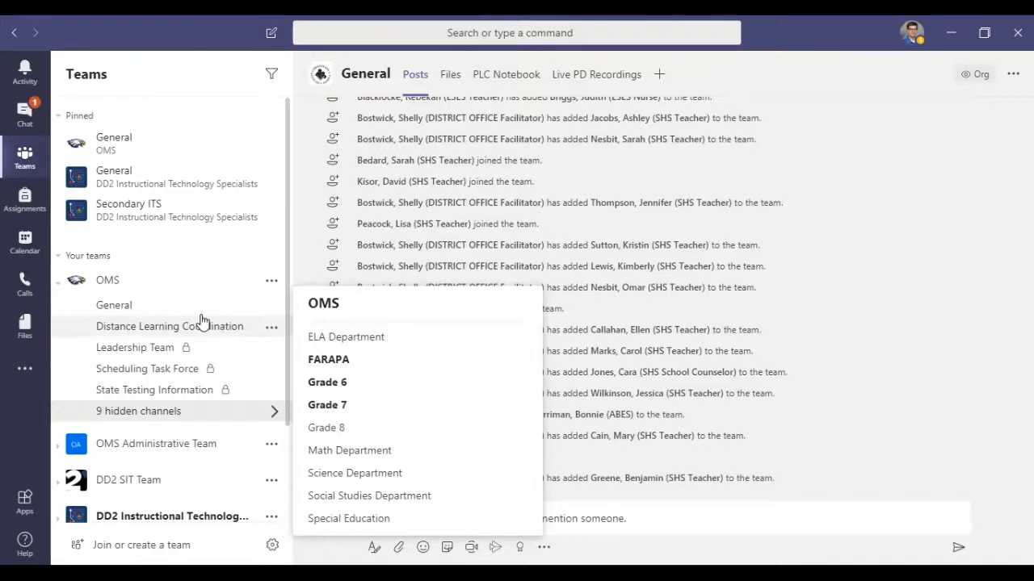
pyautogui.click(272, 328)
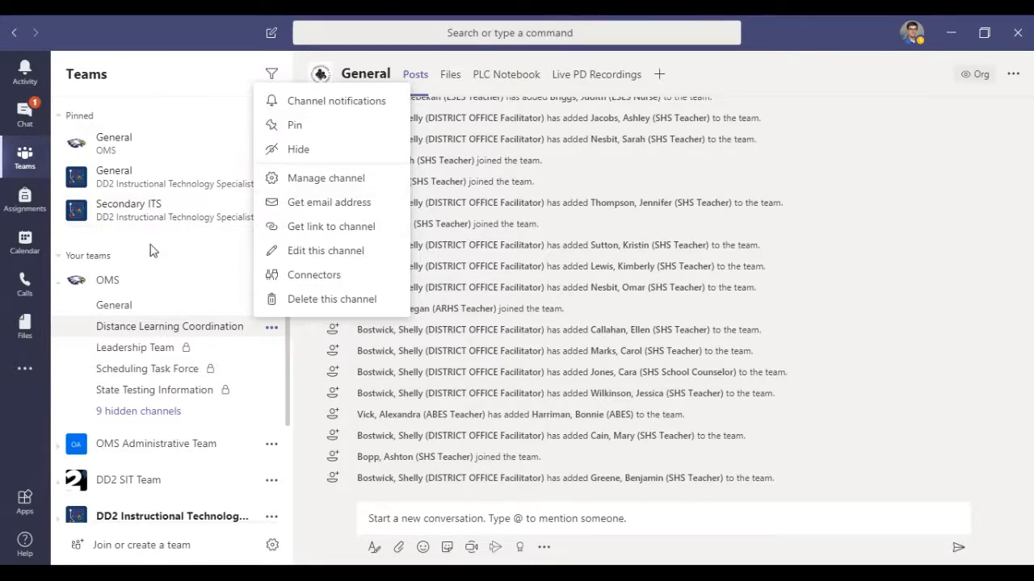
pyautogui.click(189, 248)
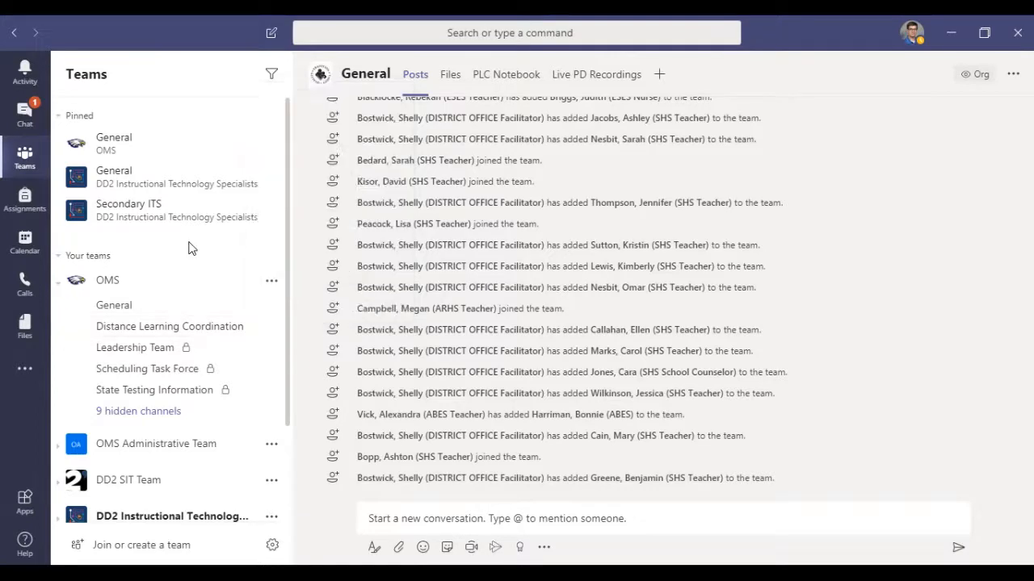
# Step: Show the hidden ELA Department channel in the OMS team and hide it again
pyautogui.click(171, 415)
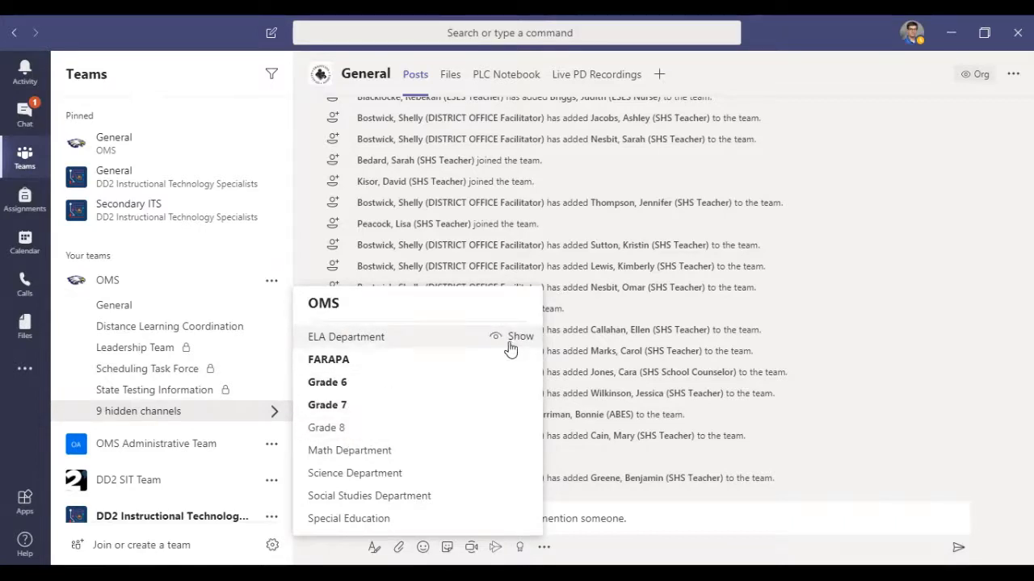
pyautogui.click(517, 337)
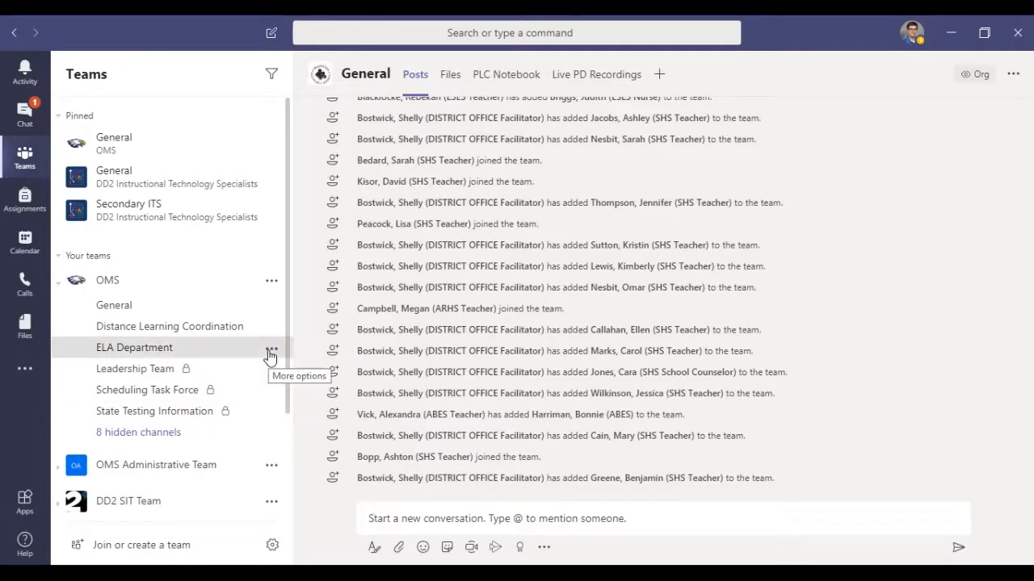
pyautogui.click(270, 353)
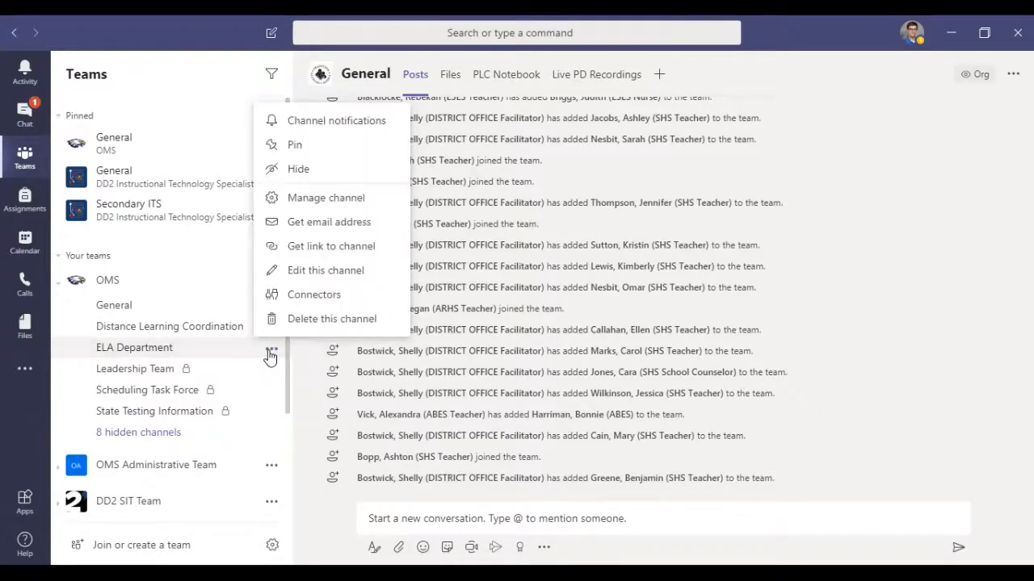
pyautogui.click(298, 171)
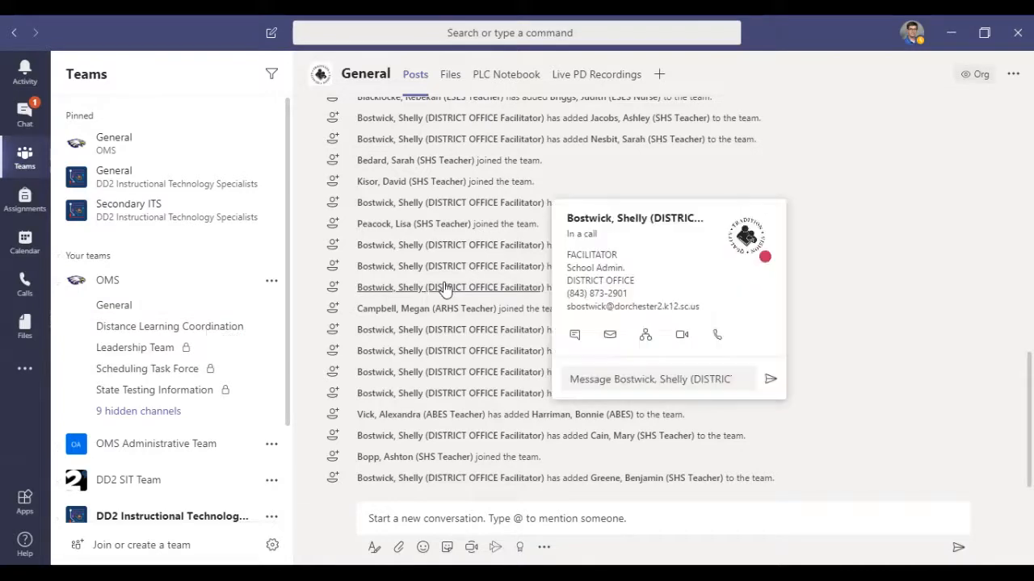
# Step: Examine the notification settings of the OMS General channel, including the choices for all new posts, and cancel without saving
pyautogui.click(271, 306)
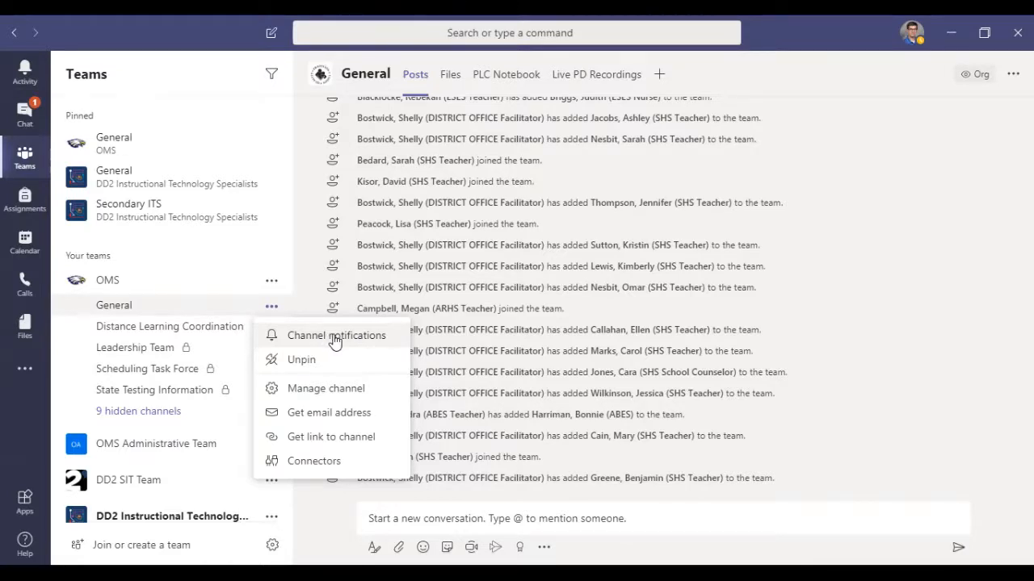
pyautogui.click(146, 413)
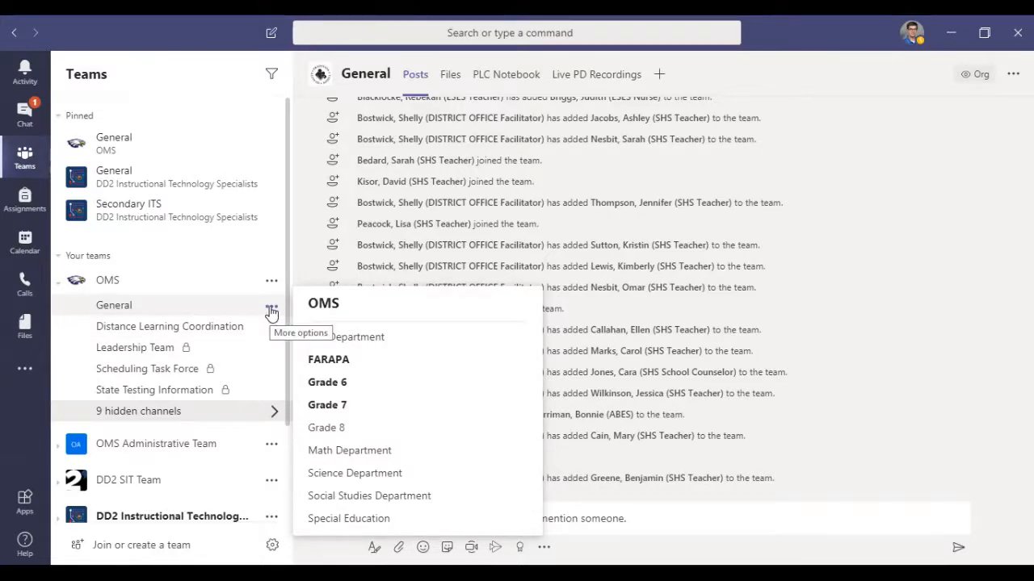
pyautogui.click(271, 311)
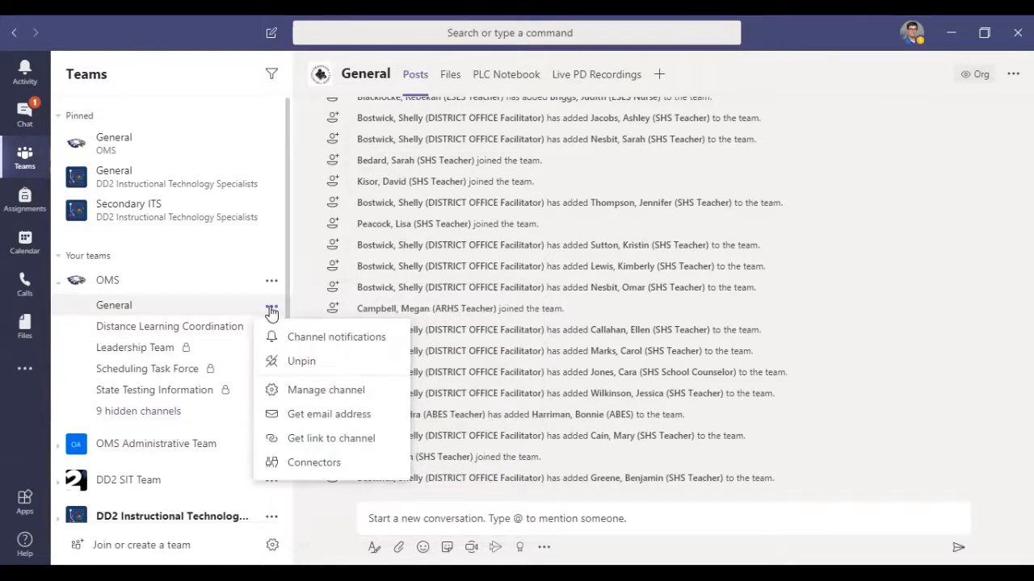
pyautogui.click(327, 340)
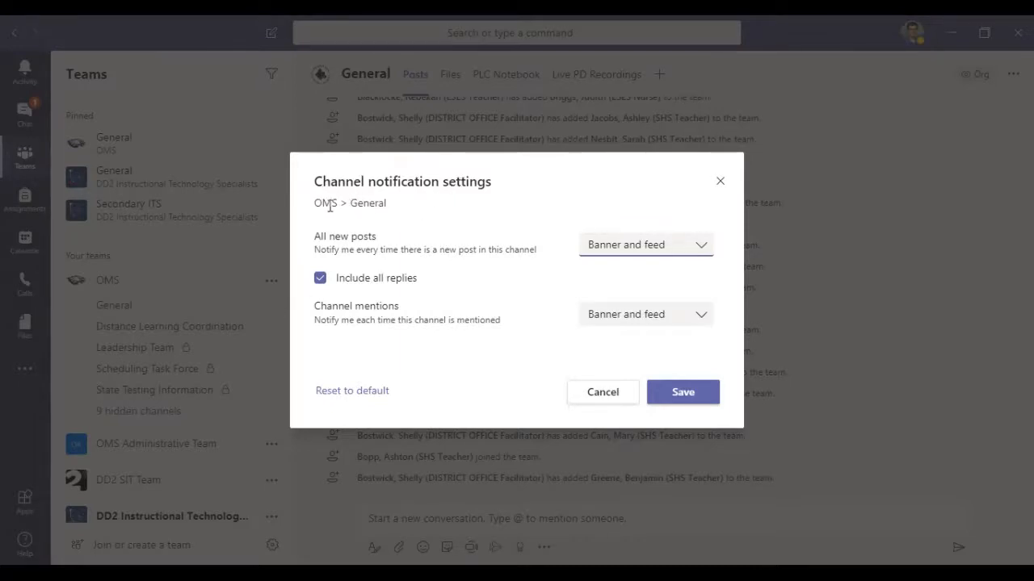
pyautogui.moveTo(314, 202); pyautogui.dragTo(340, 201)
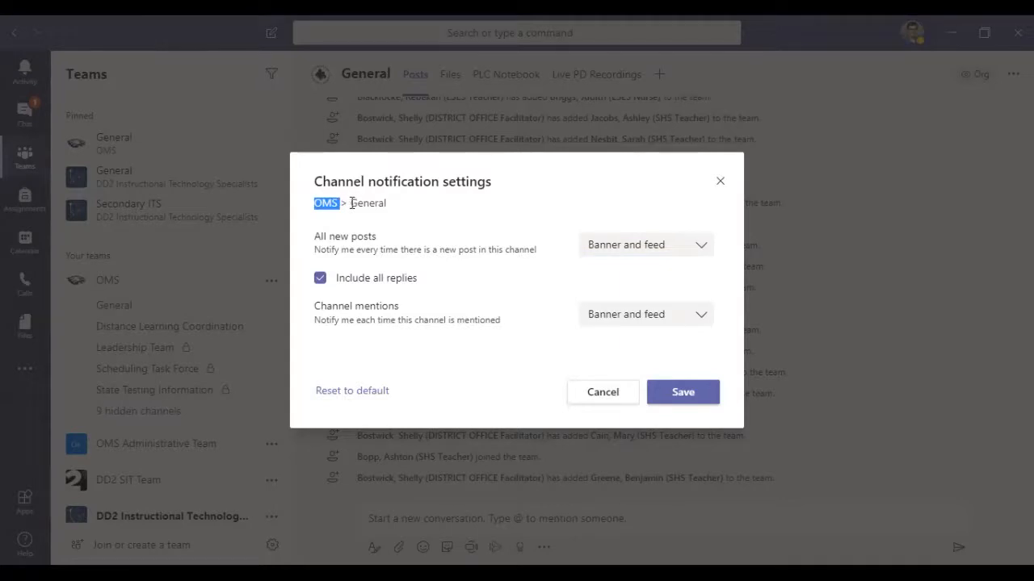
pyautogui.moveTo(350, 203); pyautogui.dragTo(379, 209)
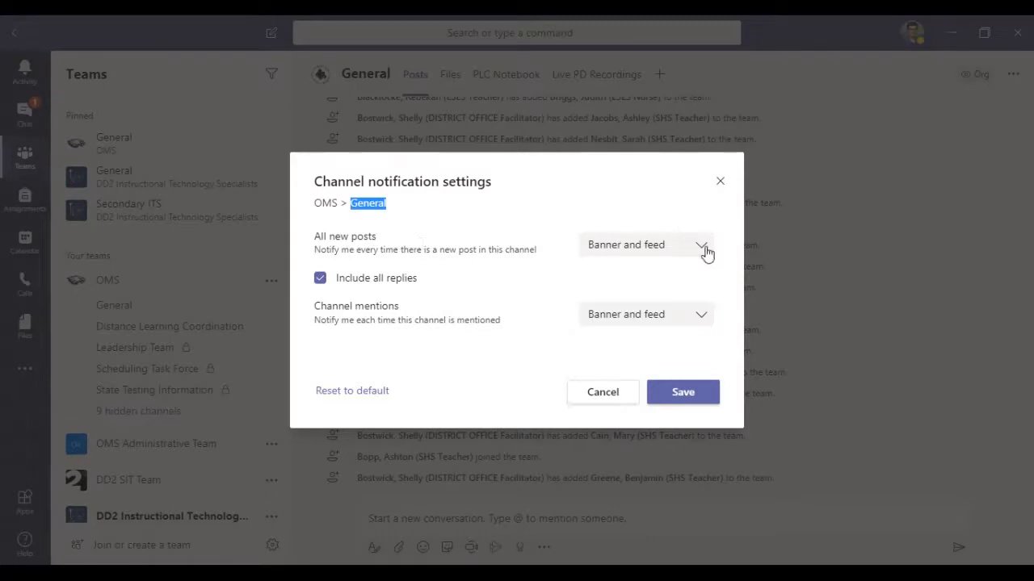
pyautogui.click(646, 250)
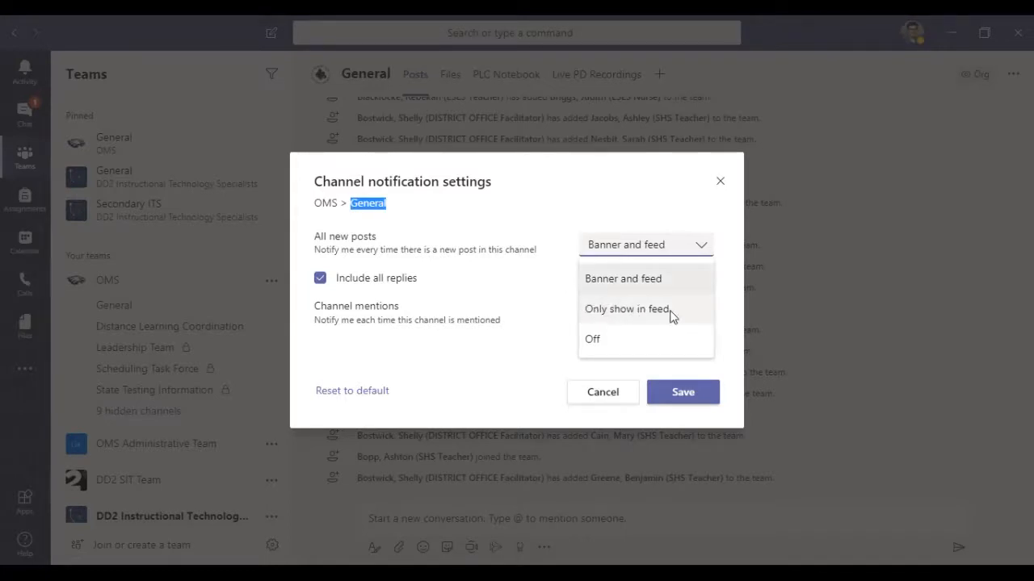
pyautogui.click(605, 392)
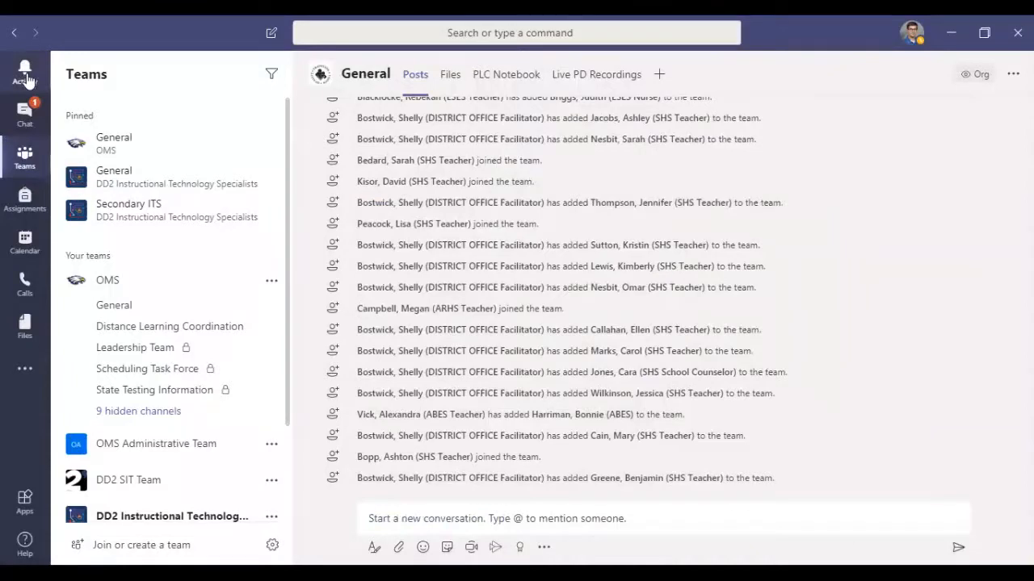
# Step: Go to the Activity feed and open the most recent notification, a reaction to a chat message
pyautogui.click(26, 75)
pyautogui.click(194, 131)
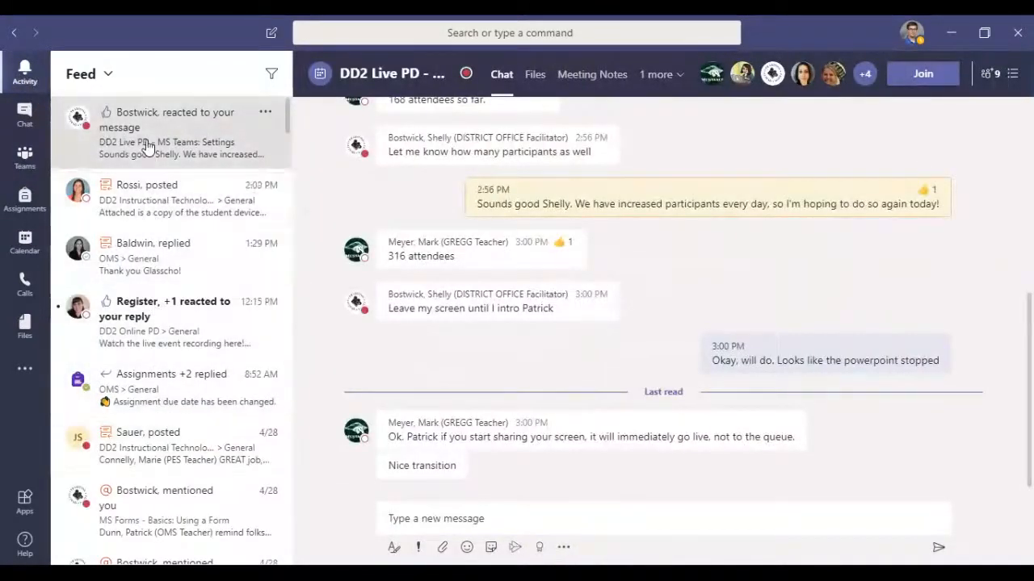
# Step: Open the feed notifications for the 2:02 PM post in the DD2 Instructional Technology team and the reactions to the DD2 Online PD reply
pyautogui.click(172, 210)
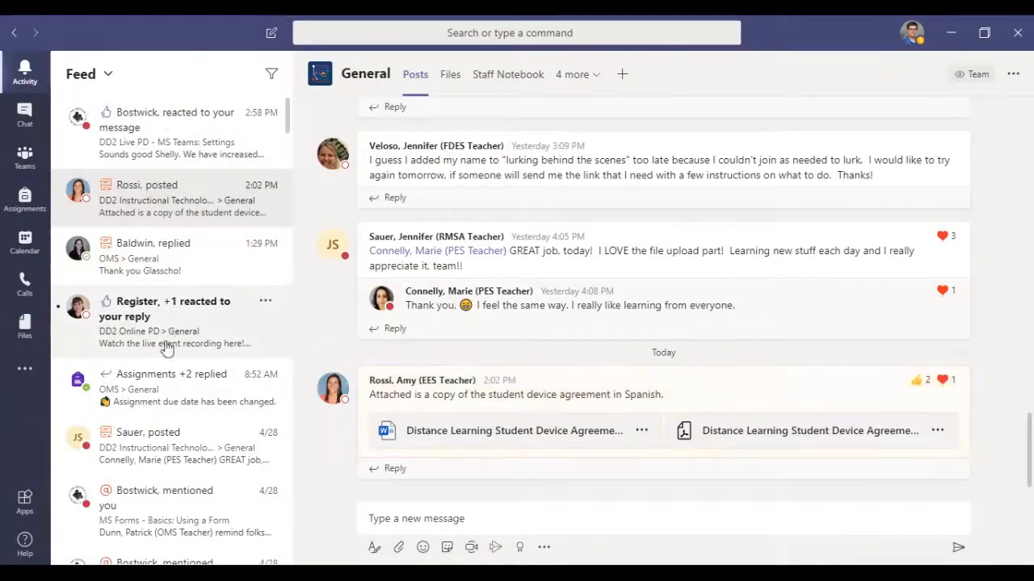
pyautogui.click(202, 309)
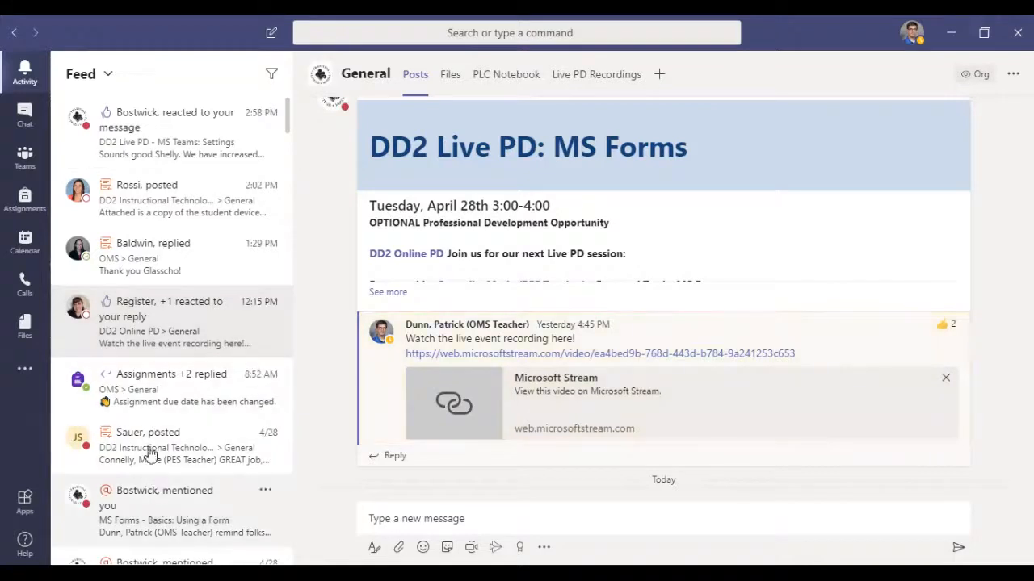
# Step: Try setting all new posts to Only show in feed for the OMS General channel, view the channel mentions choices, and close without saving
pyautogui.click(27, 159)
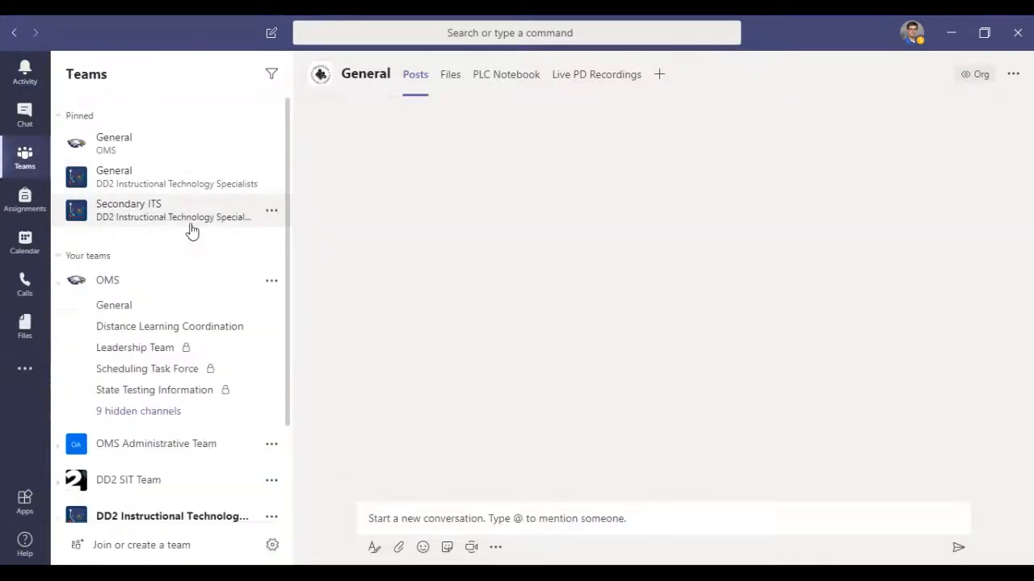
pyautogui.click(273, 307)
pyautogui.click(305, 336)
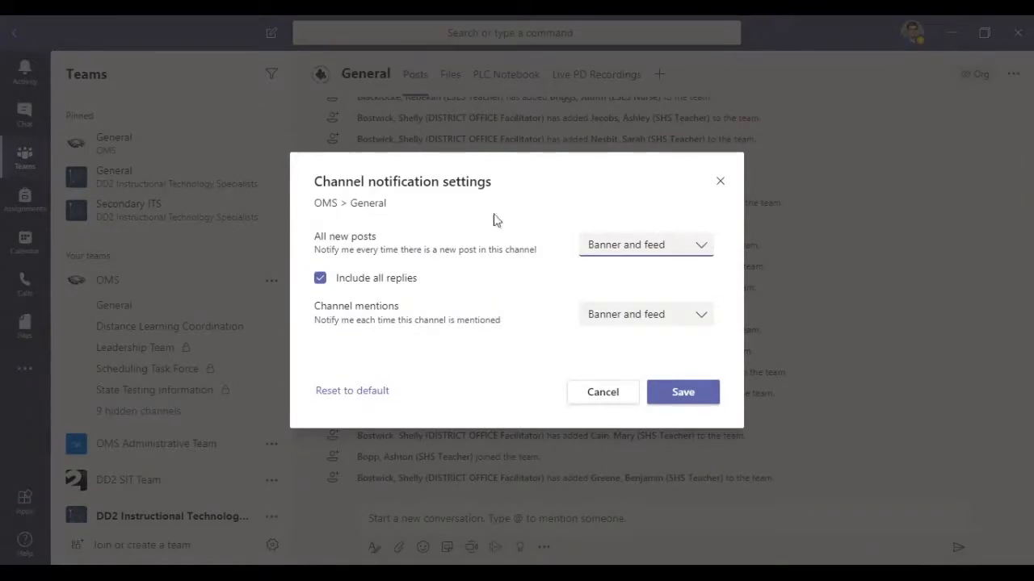
pyautogui.click(654, 244)
pyautogui.click(634, 309)
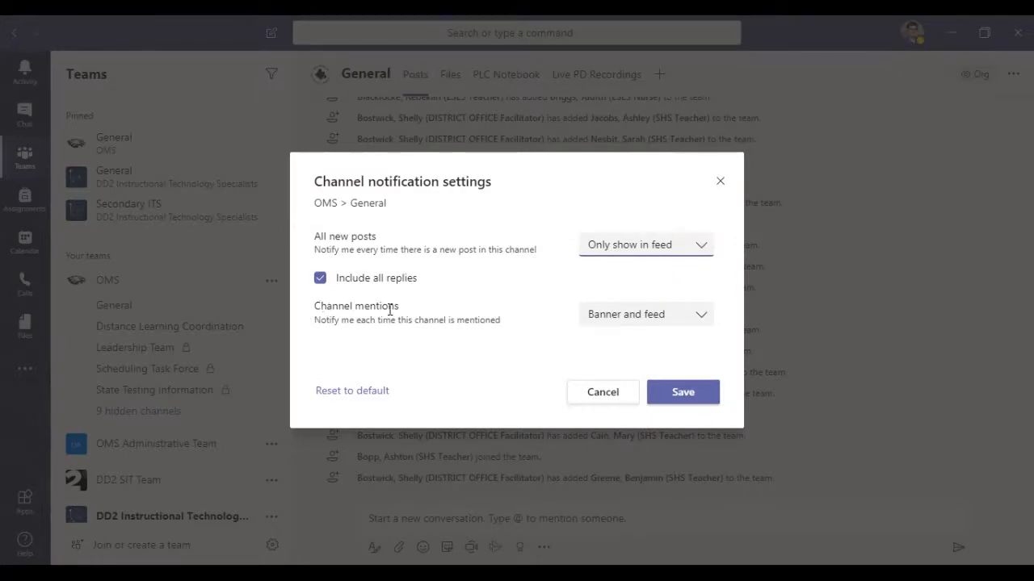
pyautogui.click(687, 325)
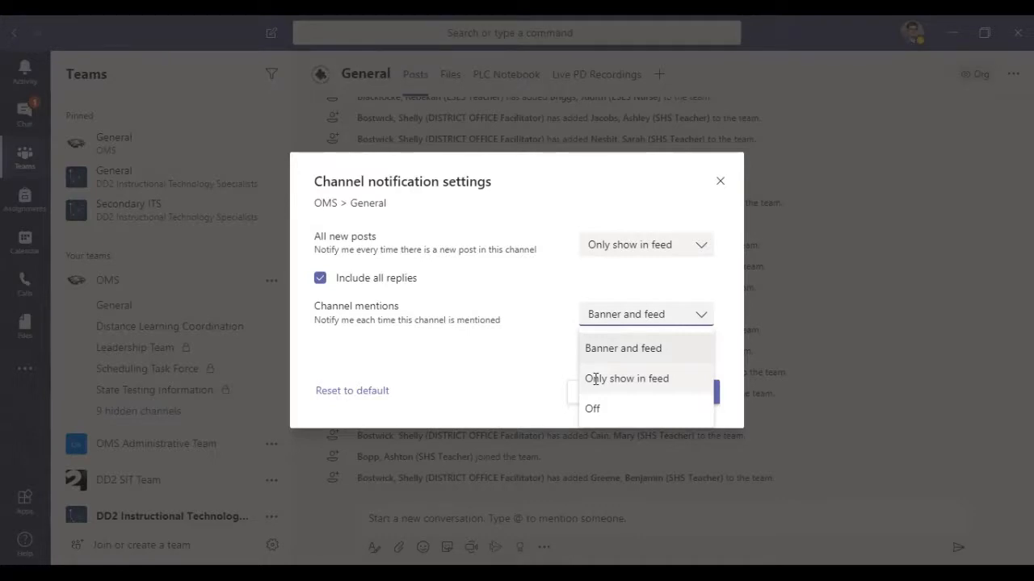
pyautogui.click(720, 186)
pyautogui.click(720, 186)
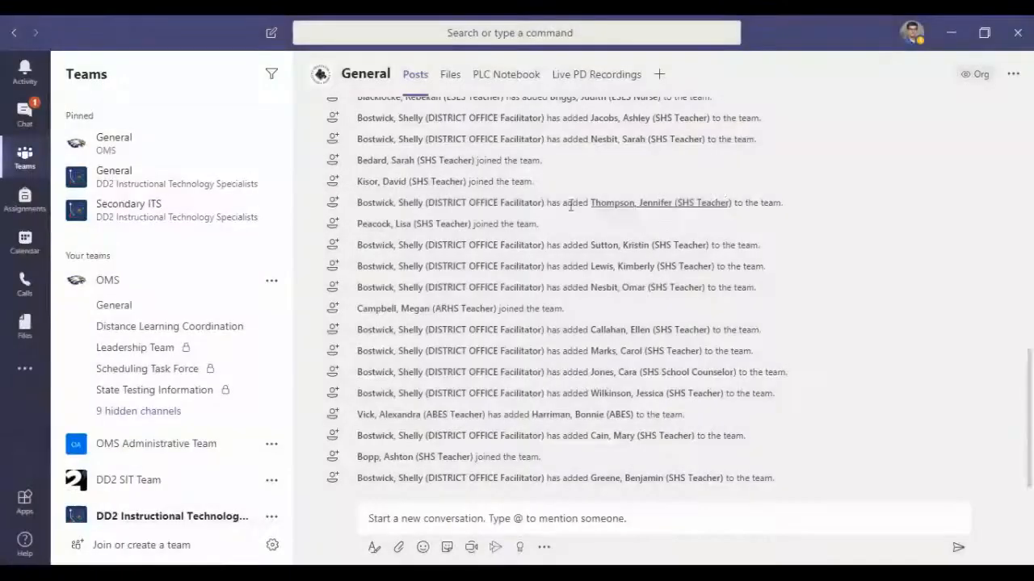
# Step: Open the OMS General channel and start a new conversation draft that mentions the General channel
pyautogui.click(125, 305)
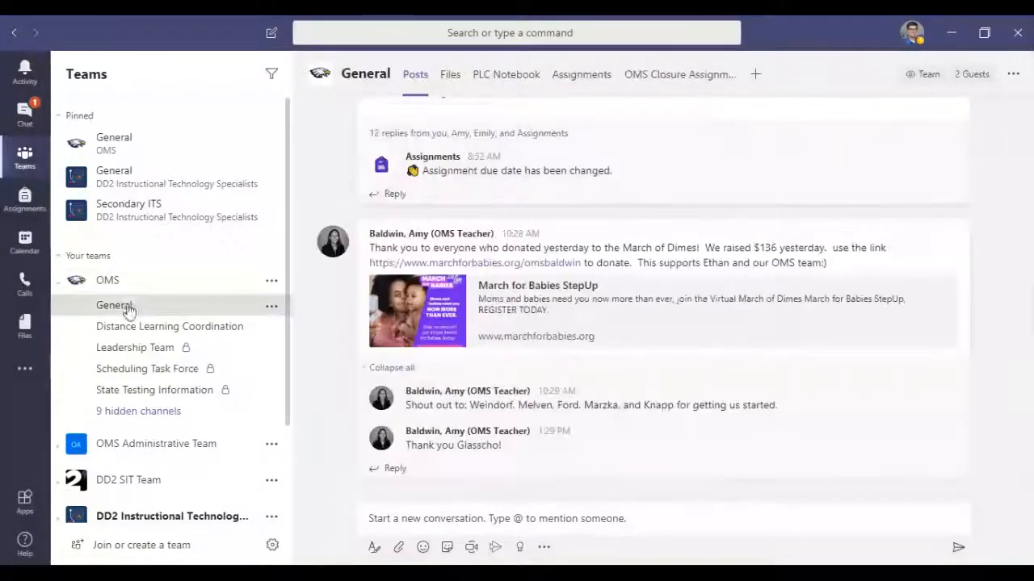
pyautogui.click(423, 519)
pyautogui.write('@genera')
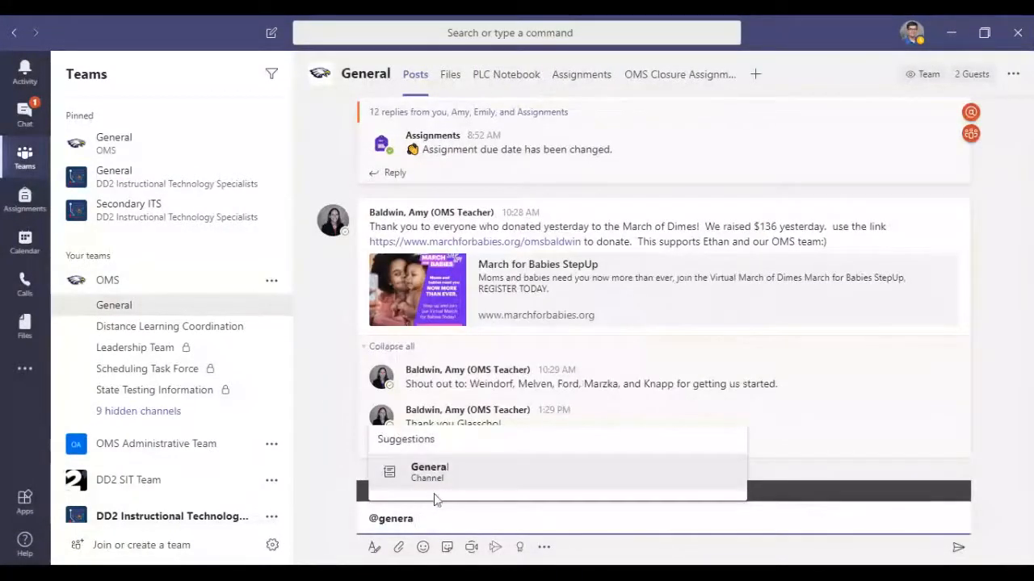
pyautogui.click(436, 470)
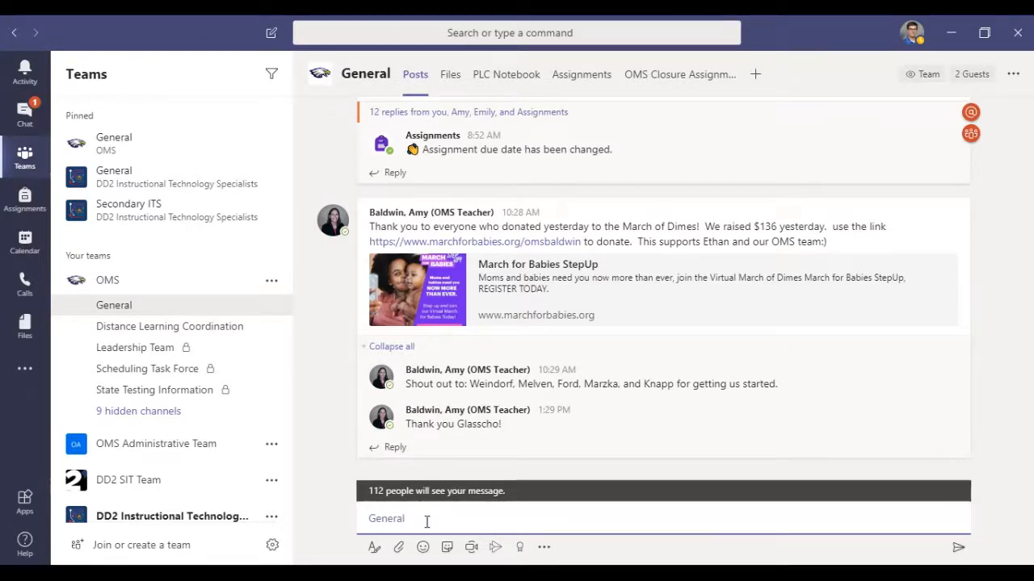
# Step: Examine the OMS General channel's notification settings, including the choices for all new posts, replies and channel mentions
pyautogui.click(272, 306)
pyautogui.click(295, 332)
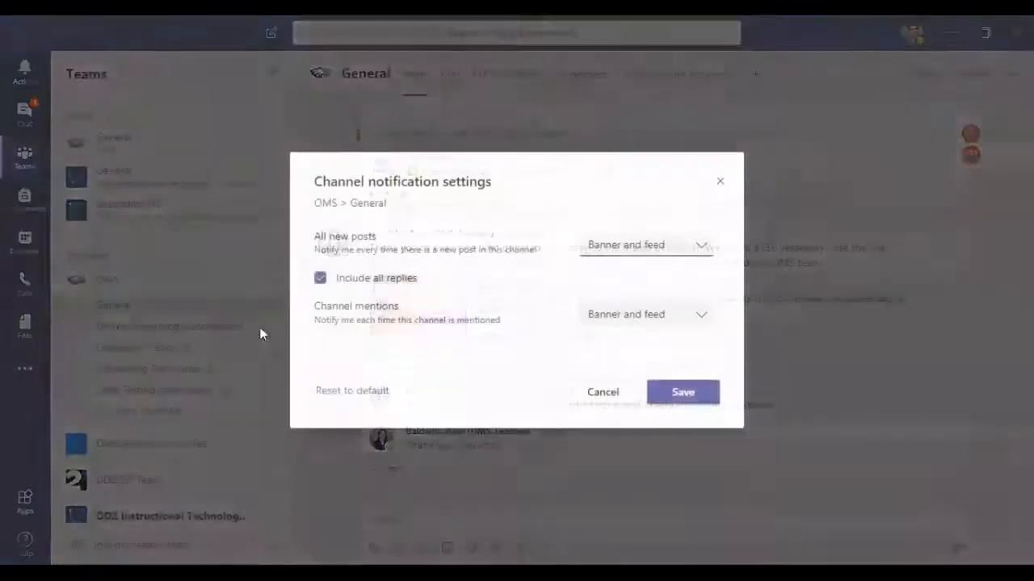
pyautogui.click(667, 248)
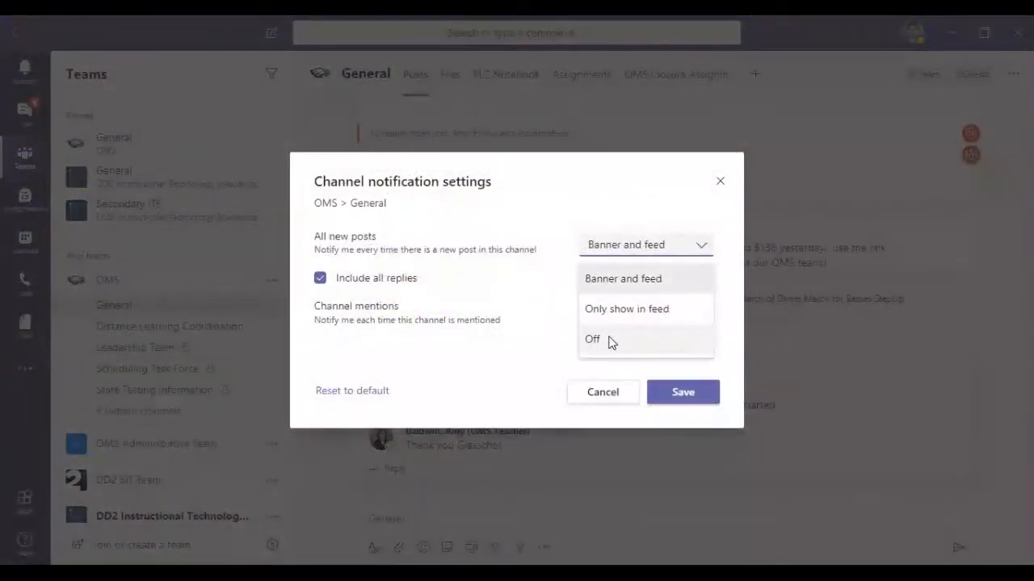
pyautogui.click(523, 291)
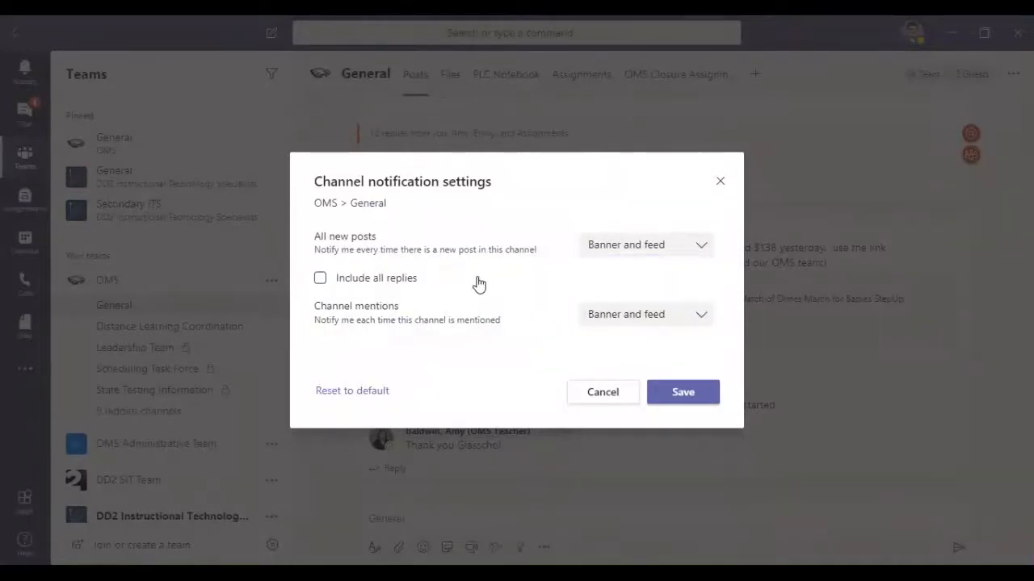
pyautogui.click(638, 321)
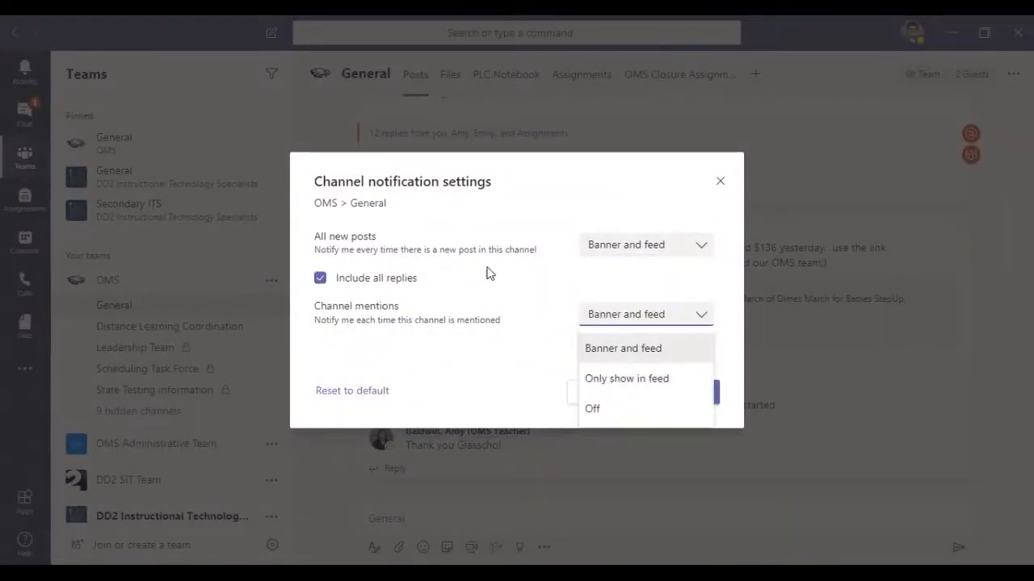
pyautogui.doubleClick(339, 236)
# Step: Try Off and Only show in feed for all new posts in OMS General, with channel mentions set to Only show in feed
pyautogui.click(635, 244)
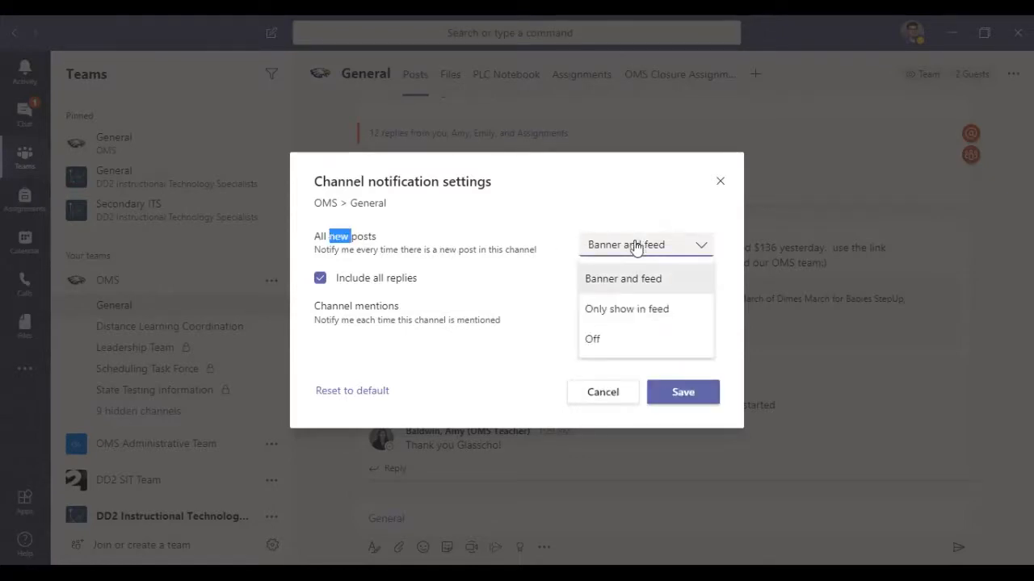
pyautogui.click(618, 353)
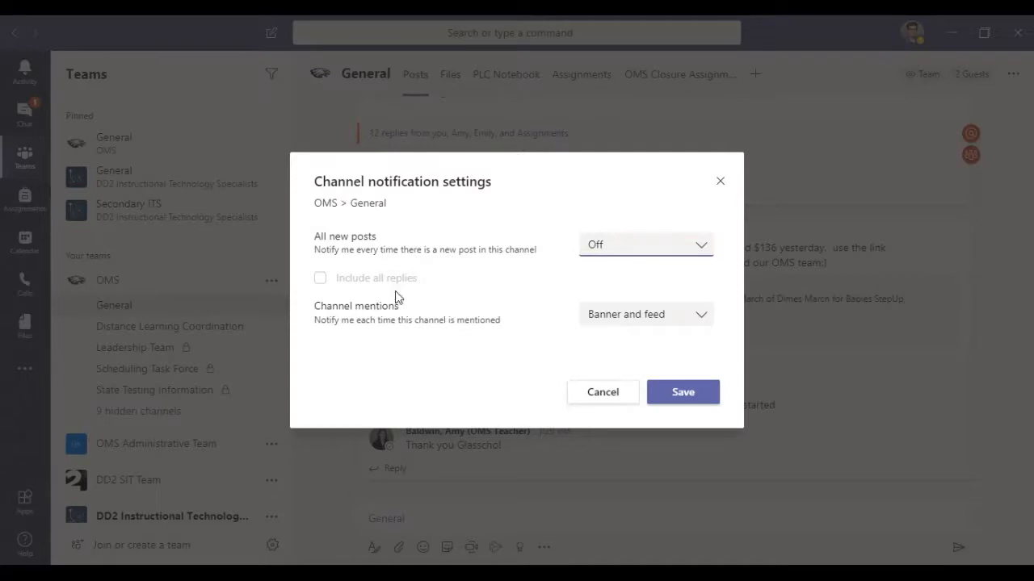
pyautogui.click(651, 317)
pyautogui.click(643, 375)
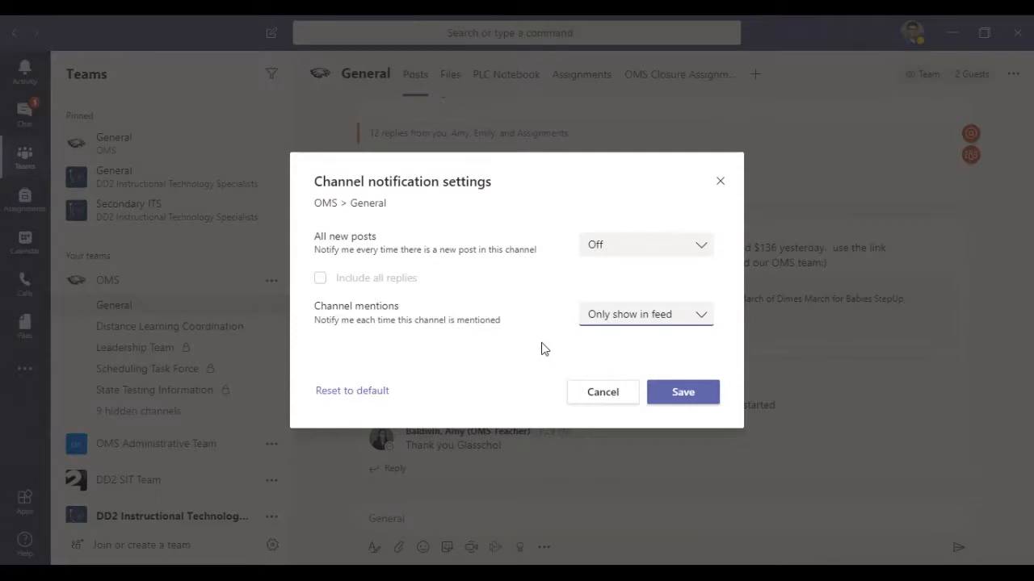
pyautogui.click(631, 250)
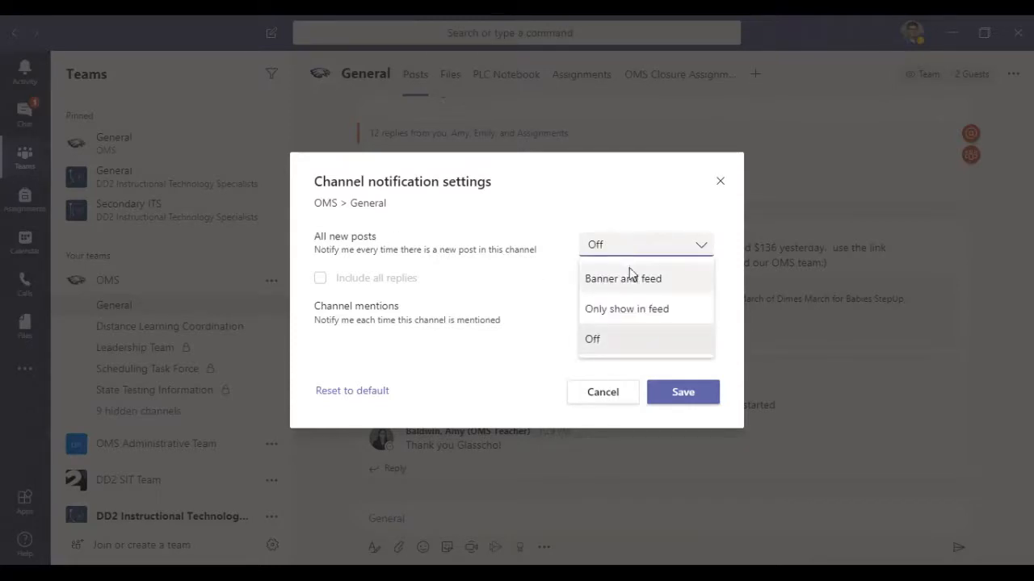
pyautogui.click(628, 315)
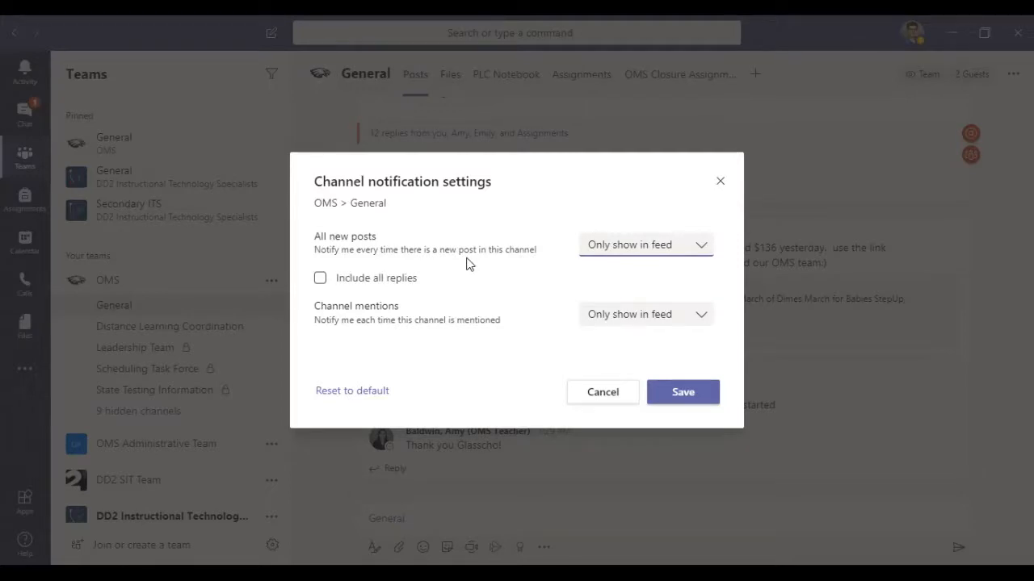
# Step: Set all new posts and channel mentions in OMS General to Banner and feed, include all replies, and save the settings
pyautogui.click(611, 247)
pyautogui.click(610, 275)
pyautogui.click(619, 315)
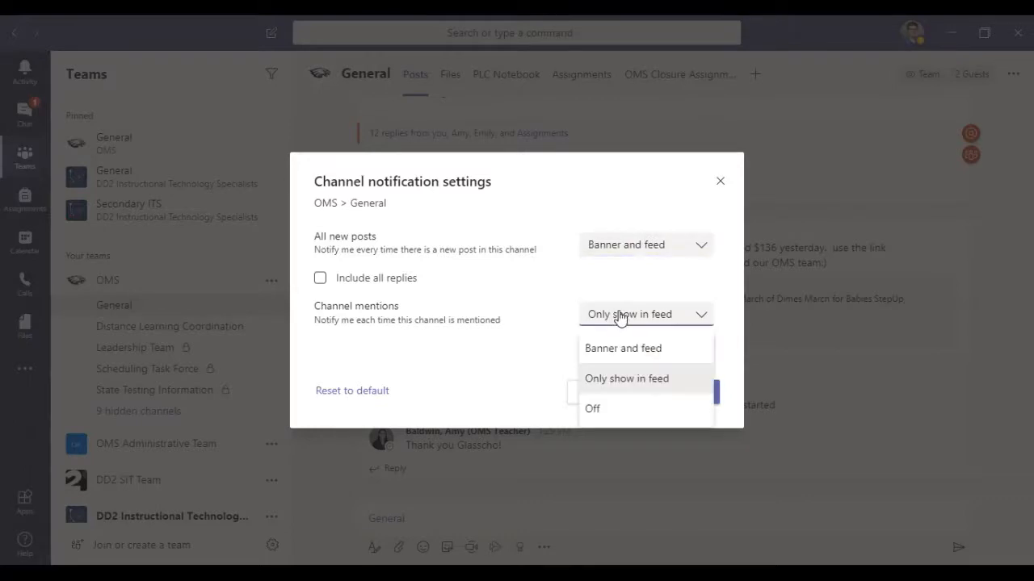
pyautogui.click(614, 349)
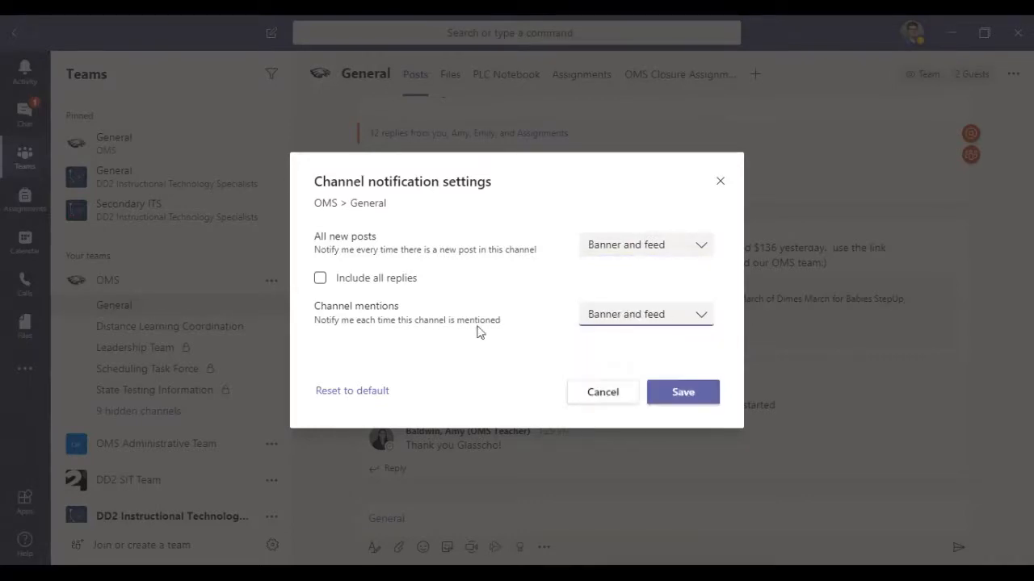
pyautogui.click(319, 279)
pyautogui.click(691, 396)
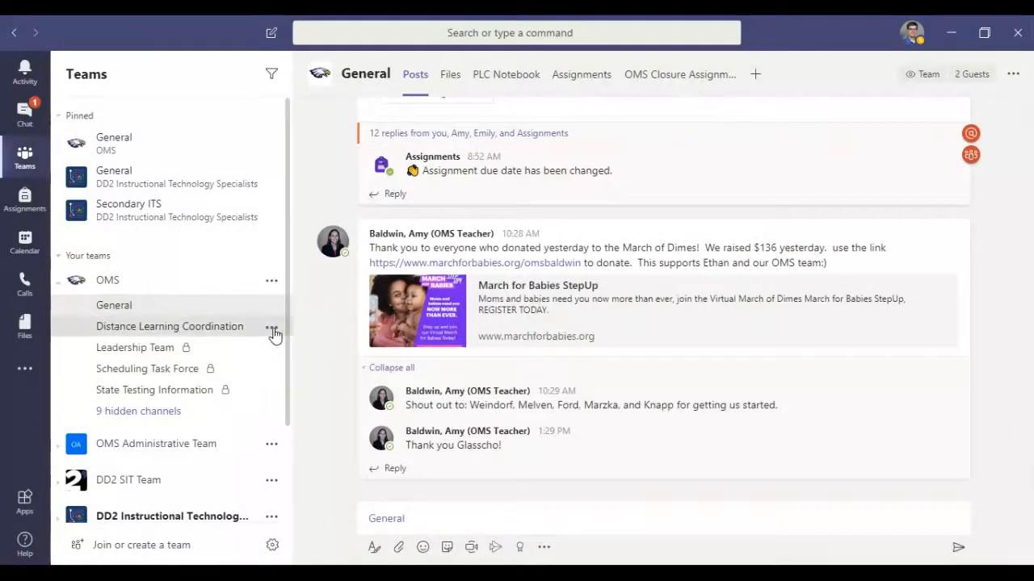
# Step: Show the hidden ELA Department channel in the OMS team's channel list
pyautogui.click(272, 329)
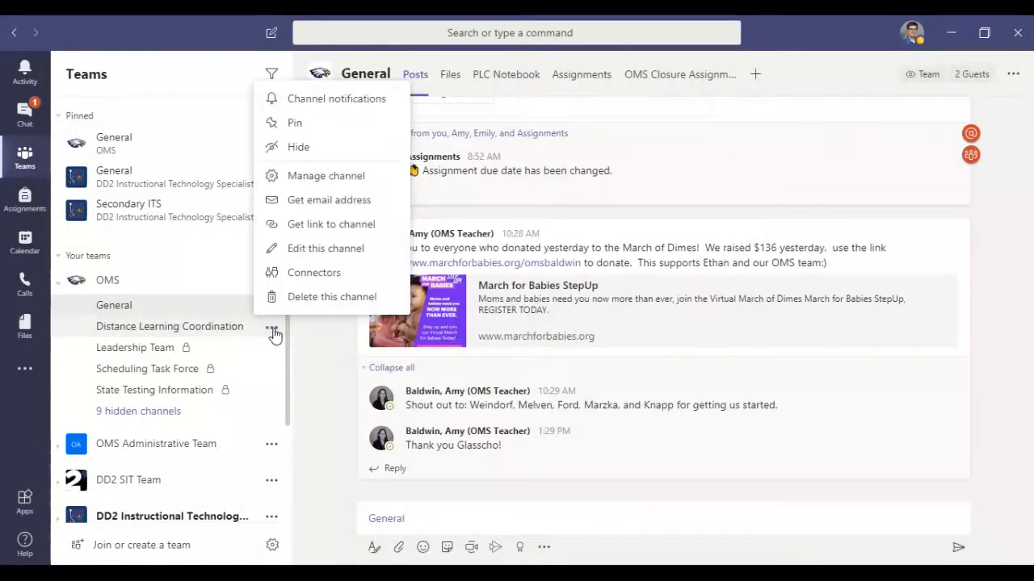
pyautogui.click(148, 413)
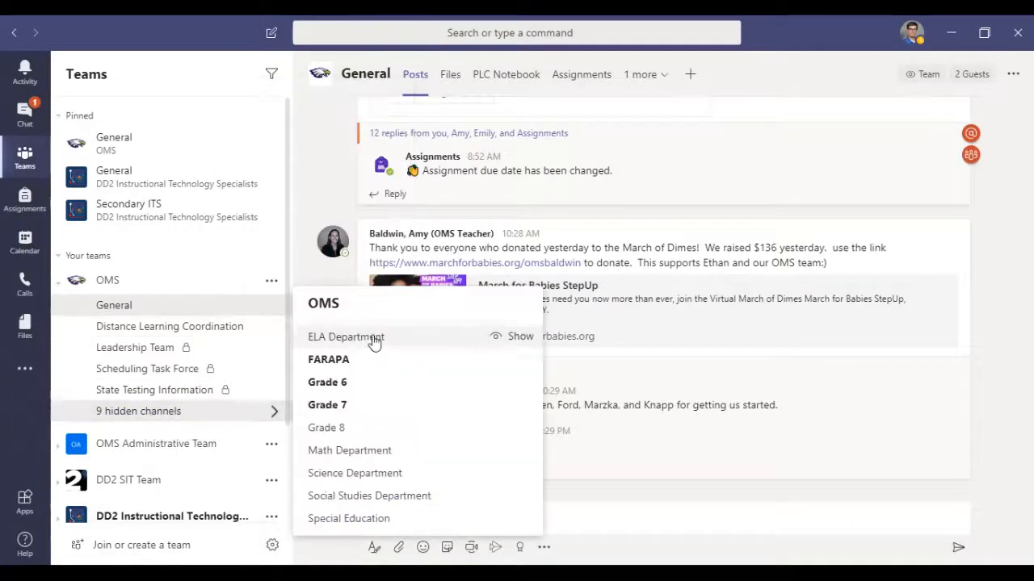
pyautogui.click(515, 337)
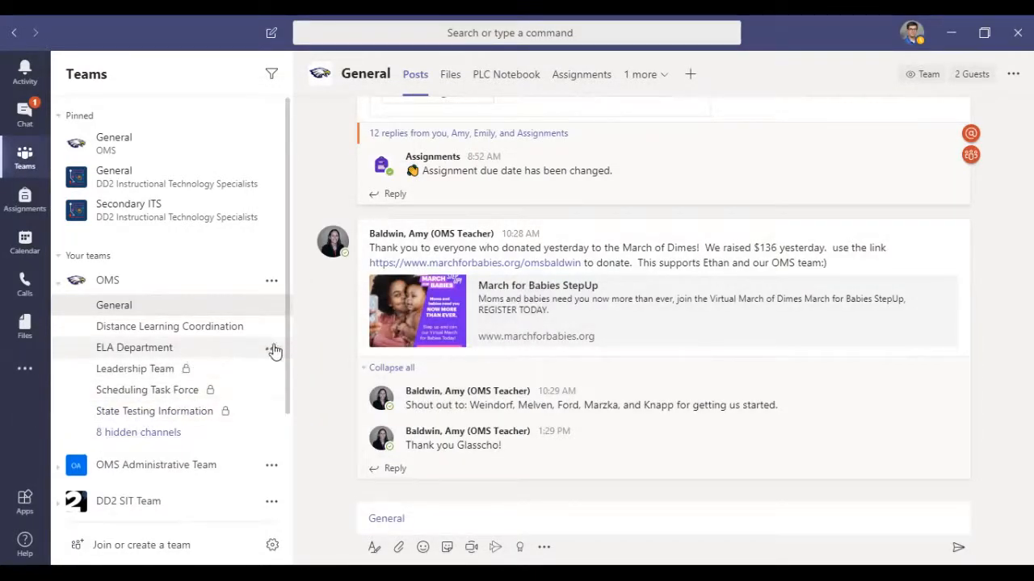
# Step: Examine the ELA Department channel's notification settings, cancel without saving, and view the channel's other options
pyautogui.click(271, 350)
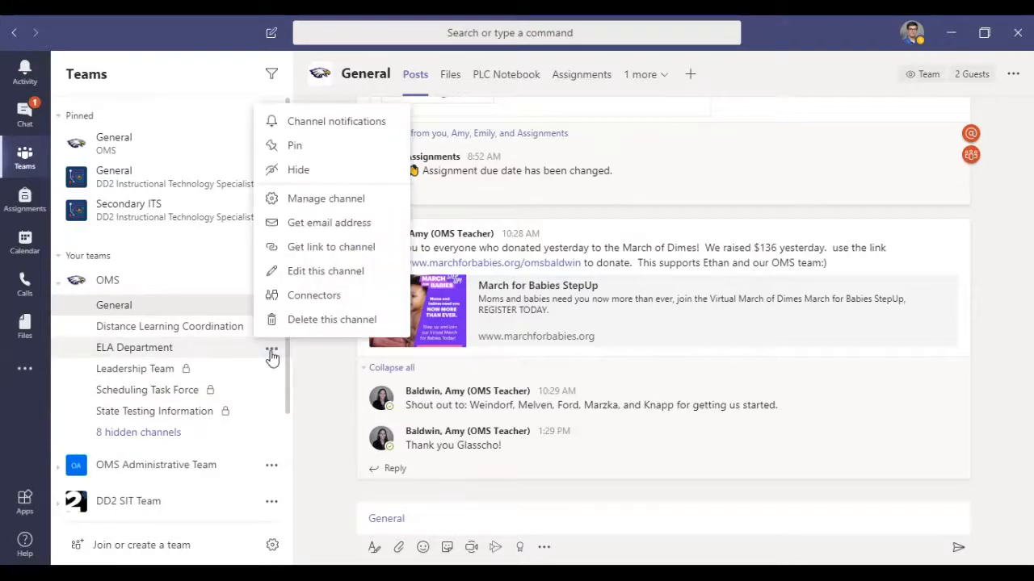
pyautogui.click(314, 134)
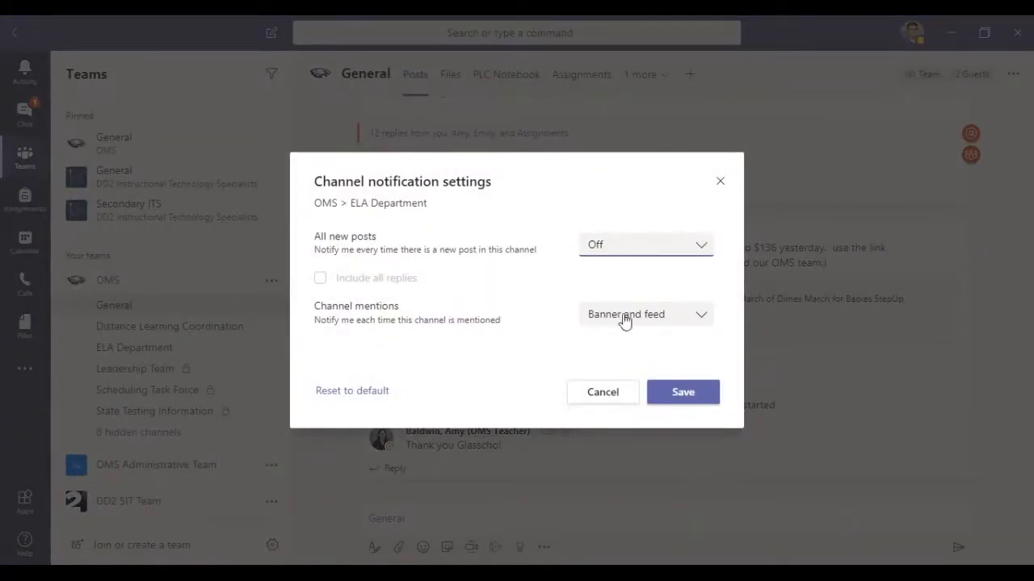
pyautogui.click(595, 400)
pyautogui.click(271, 353)
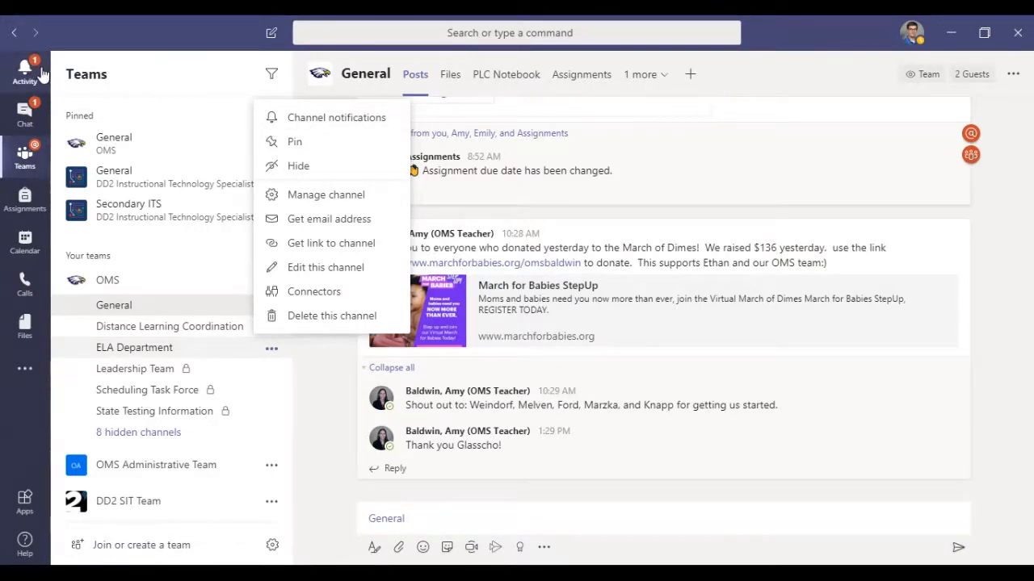
pyautogui.click(24, 161)
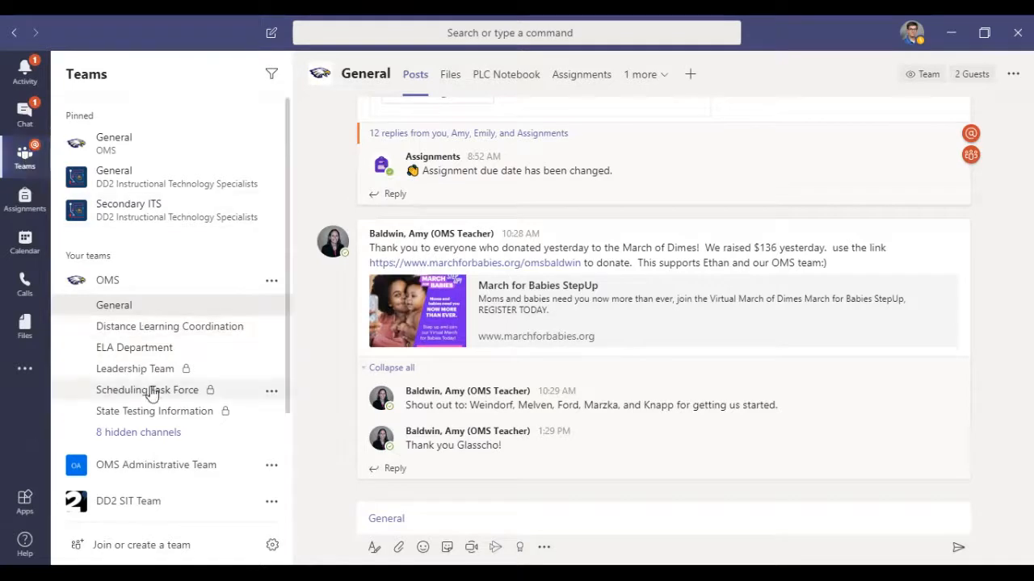
# Step: Open the Elements of Literature channel in the Lang Arts 8-Section EXAMPLE team to view its unread mention
pyautogui.scroll(-3, 152, 396)
pyautogui.click(162, 466)
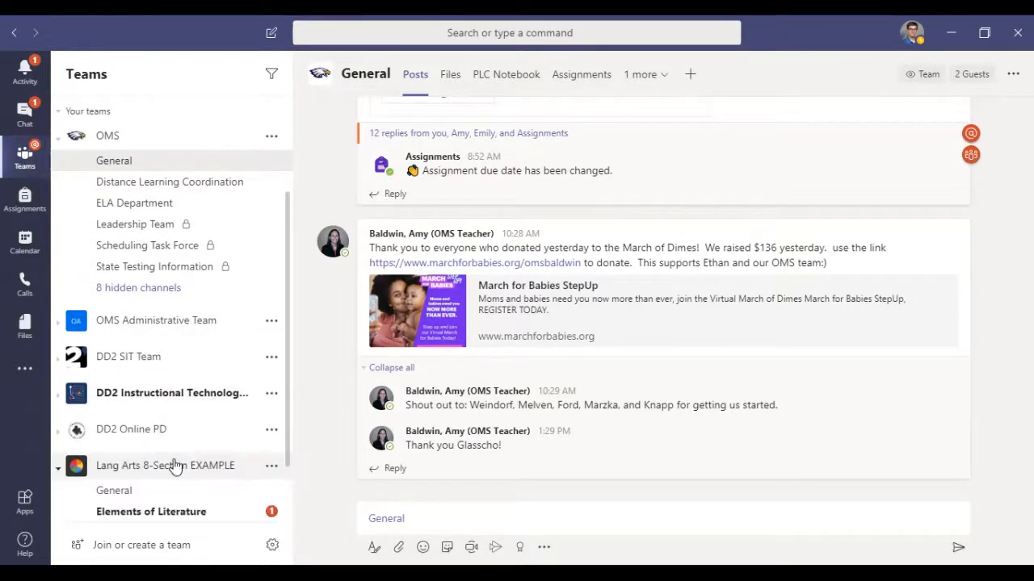
pyautogui.scroll(-1, 166, 491)
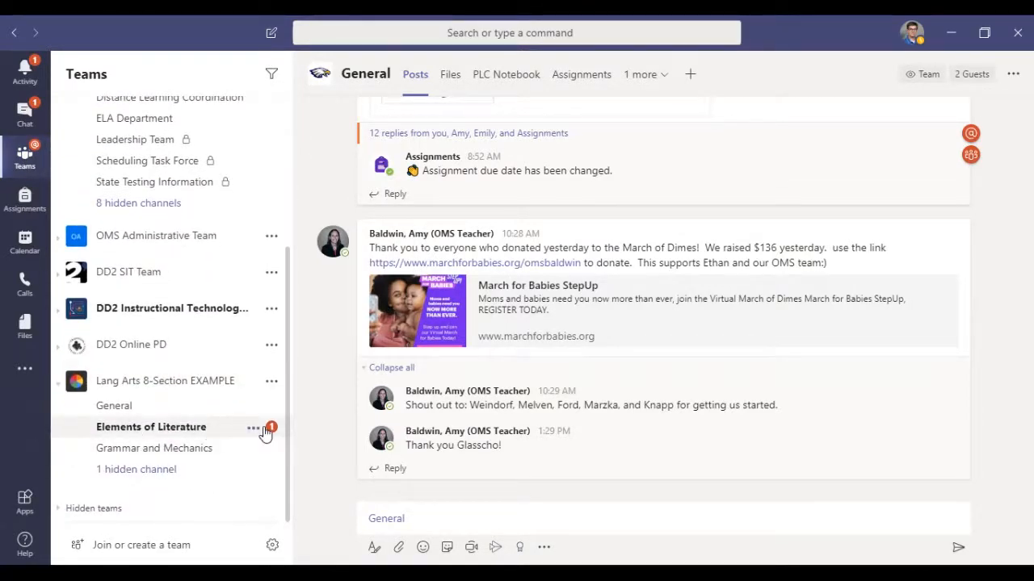
pyautogui.click(200, 430)
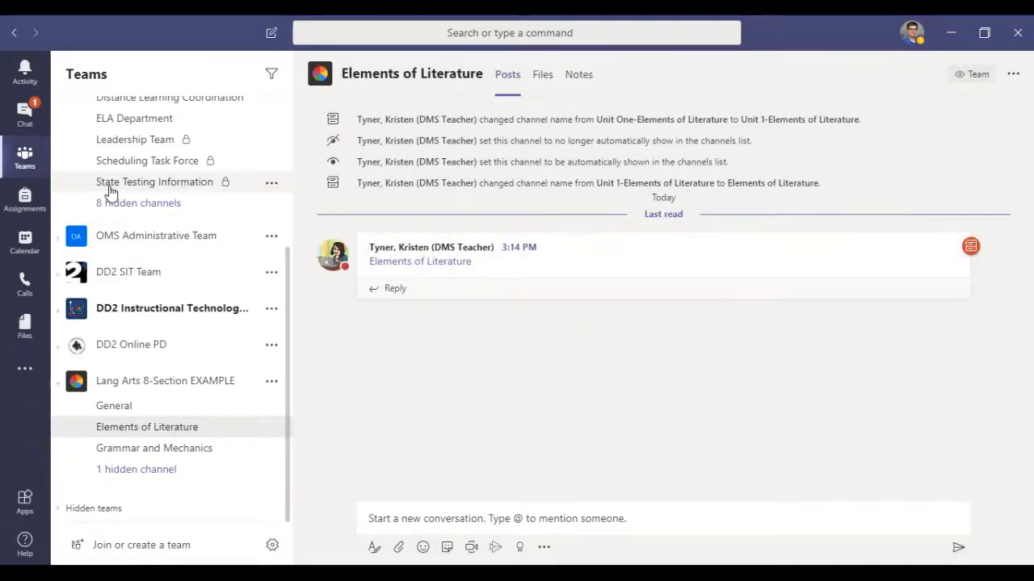
# Step: Hide the ELA Department channel in the OMS team
pyautogui.scroll(5, 156, 404)
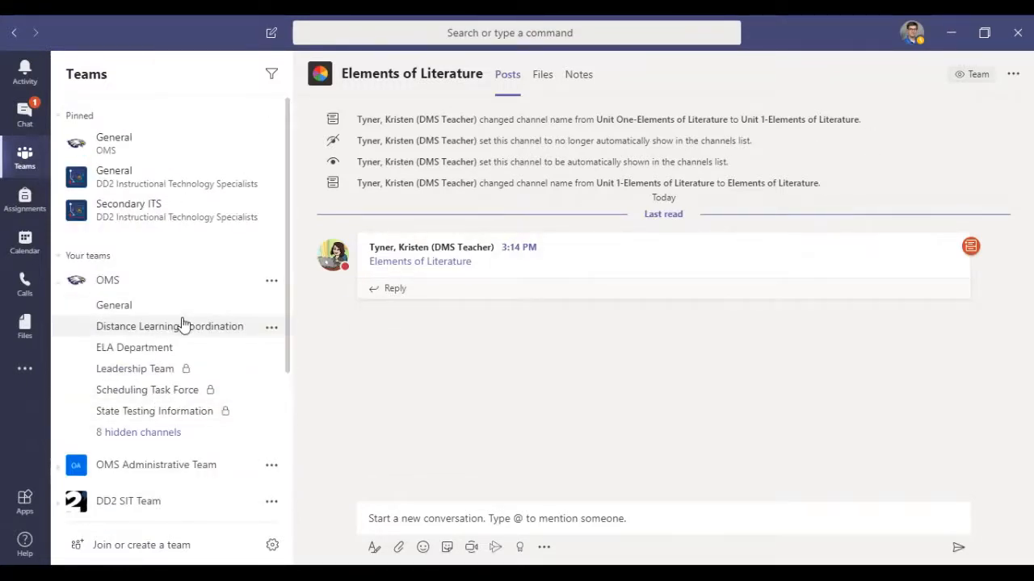
pyautogui.click(271, 350)
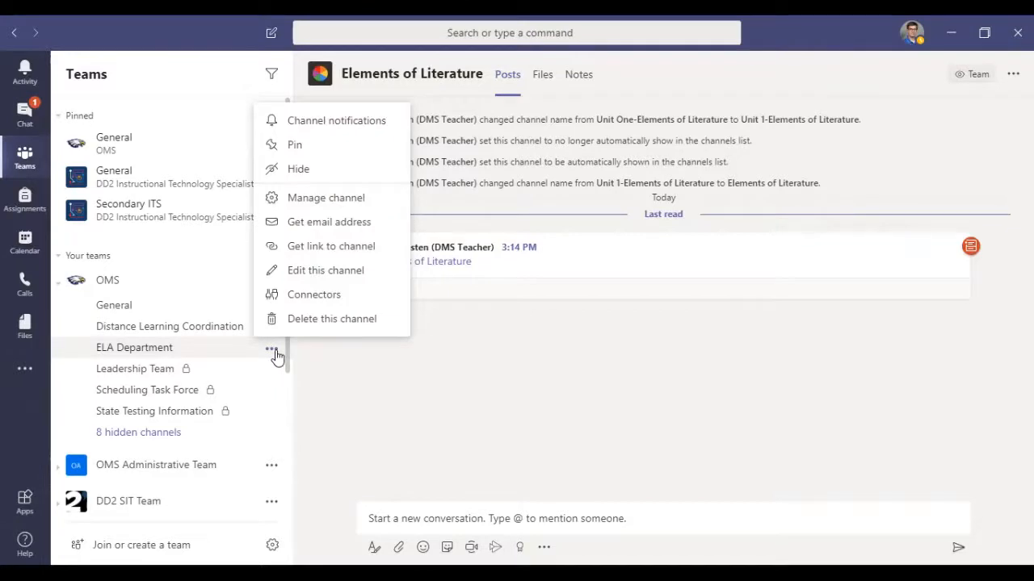
pyautogui.click(295, 170)
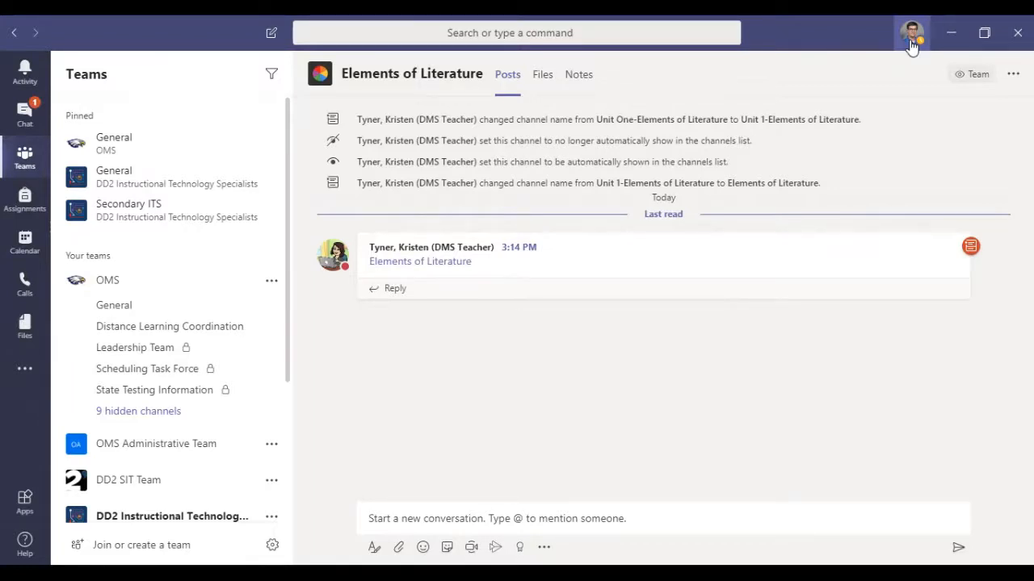
# Step: Examine the options for changing the account's profile picture and close the dialog without making changes
pyautogui.click(911, 36)
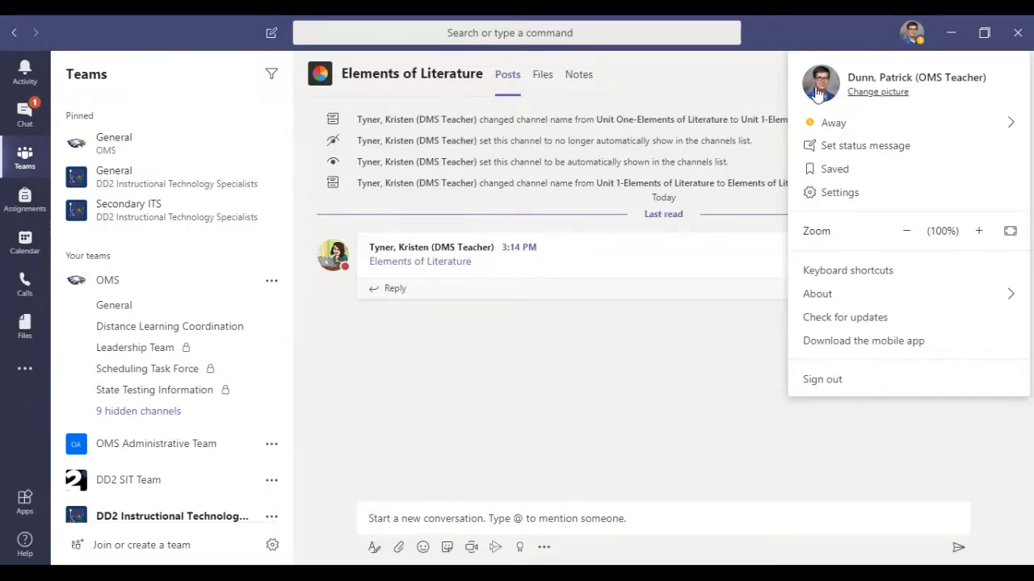
pyautogui.click(881, 92)
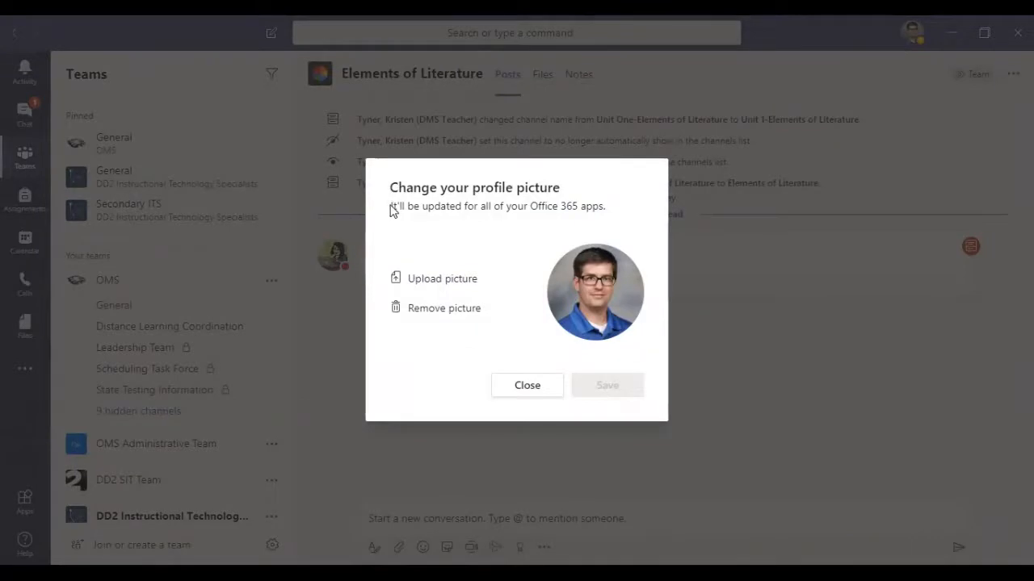
pyautogui.moveTo(391, 205); pyautogui.dragTo(594, 212)
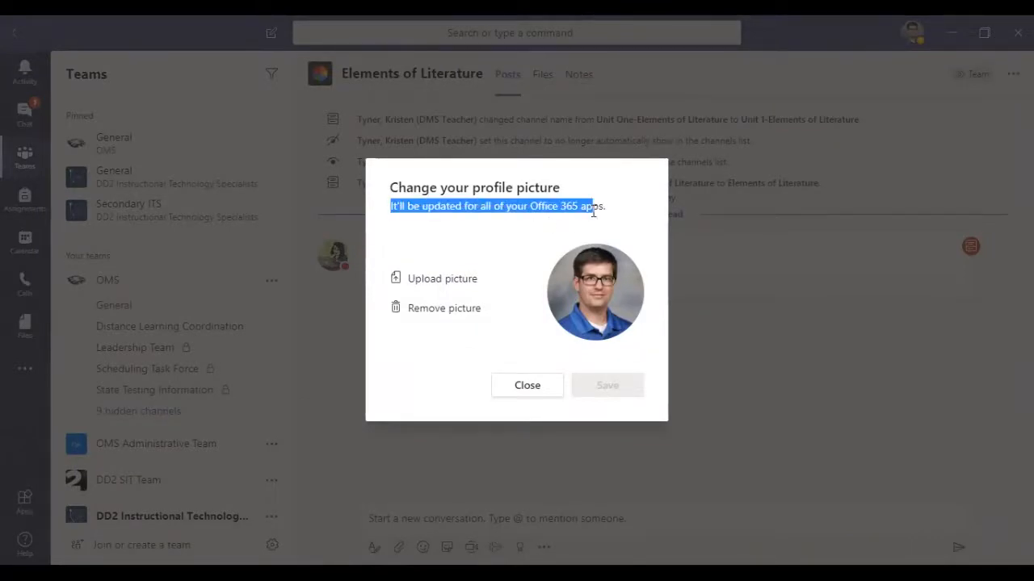
pyautogui.click(595, 207)
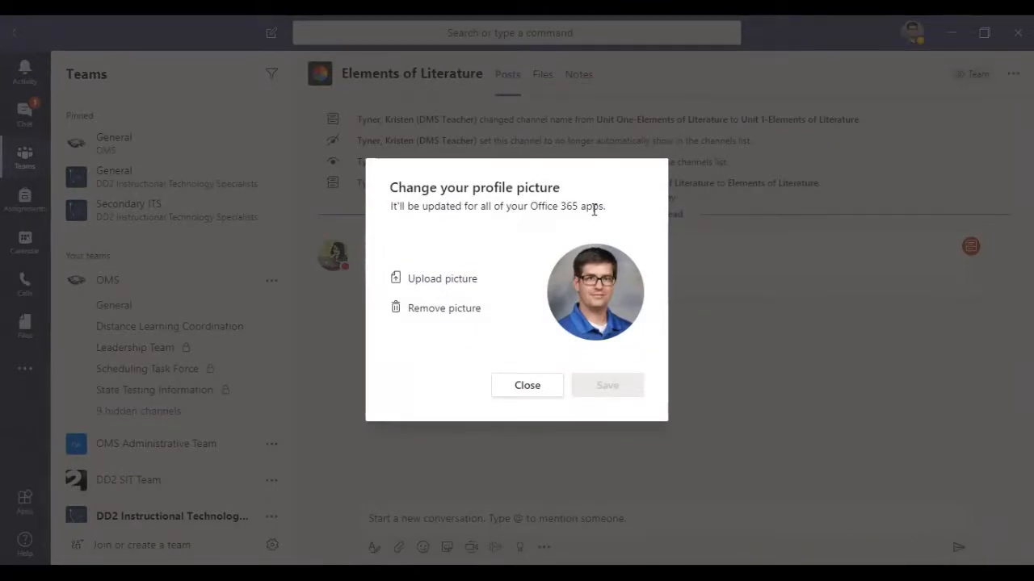
pyautogui.click(525, 392)
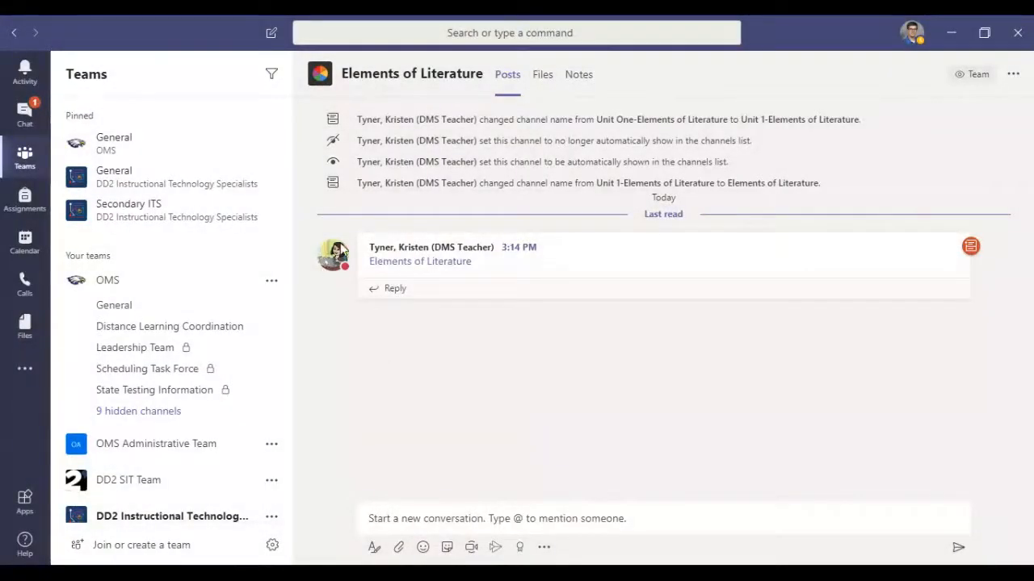
# Step: View several recent chat conversations, including ITS Weekly Meeting, and return to the Elements of Literature channel
pyautogui.click(912, 33)
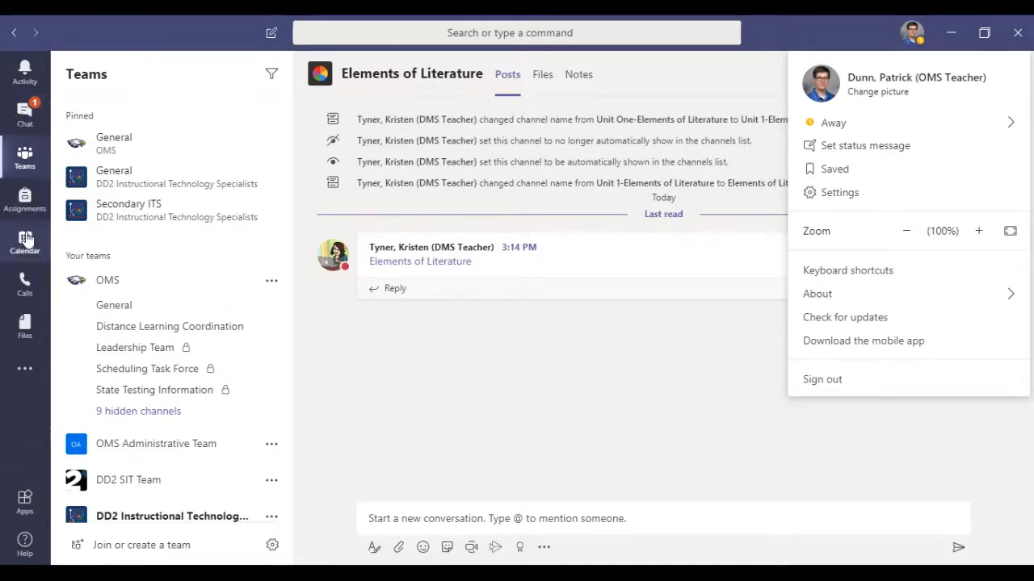
pyautogui.click(32, 121)
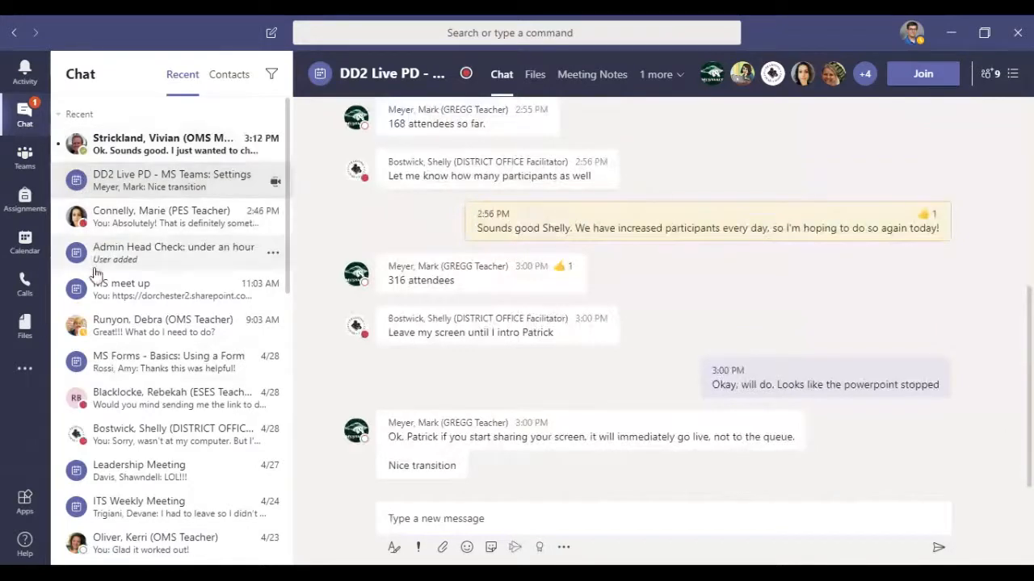
pyautogui.click(121, 339)
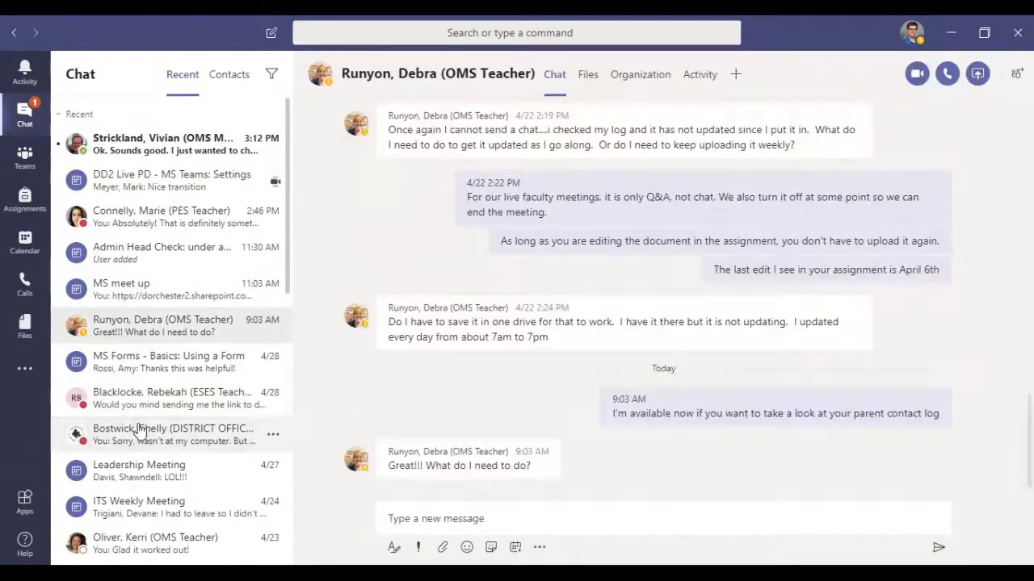
pyautogui.click(139, 432)
pyautogui.click(135, 511)
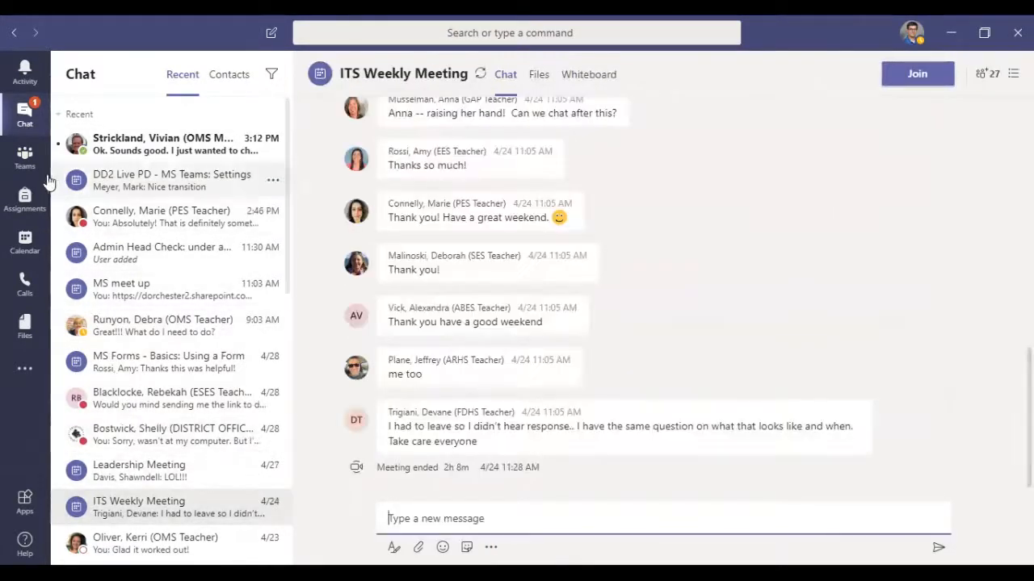
pyautogui.click(30, 160)
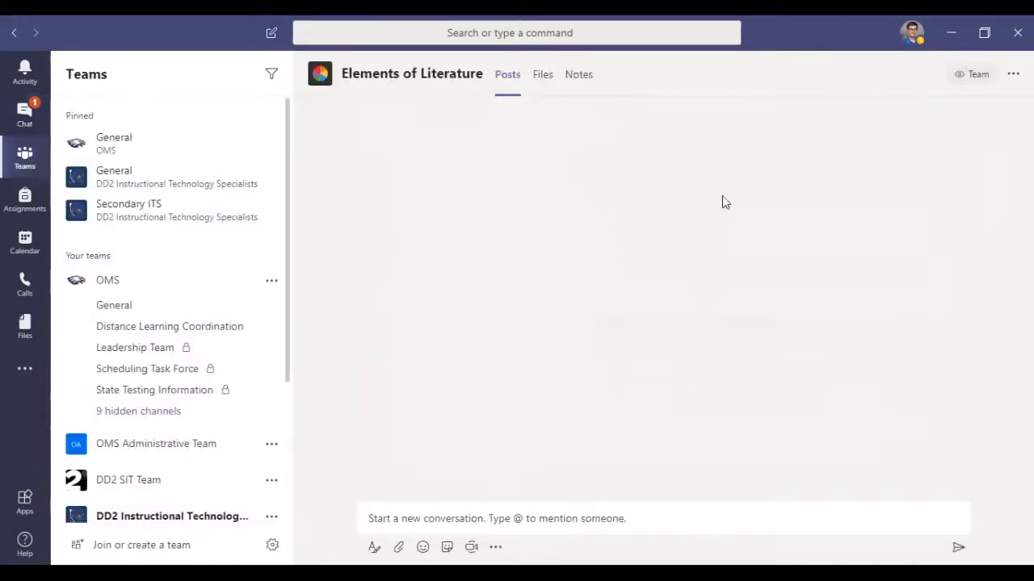
# Step: Examine the available presence statuses and check the presence of the Elements of Literature post's author on their contact card
pyautogui.click(911, 32)
pyautogui.moveTo(885, 129)
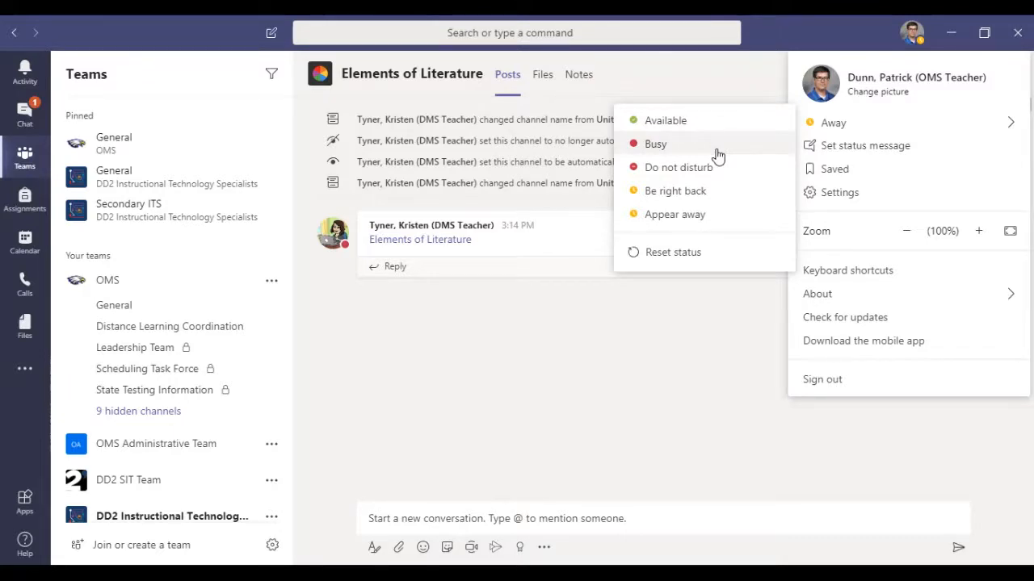
pyautogui.click(489, 323)
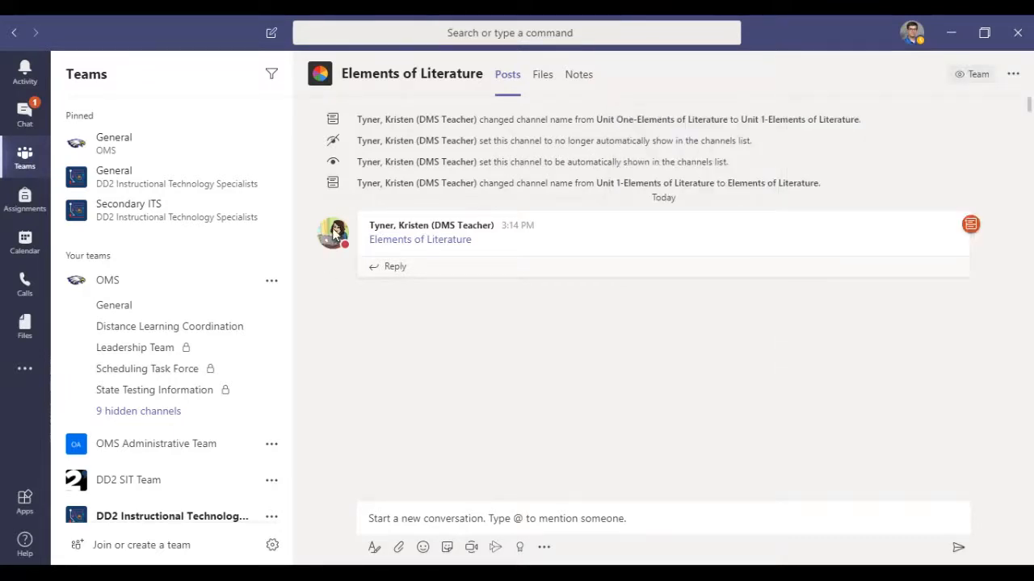
pyautogui.moveTo(335, 233)
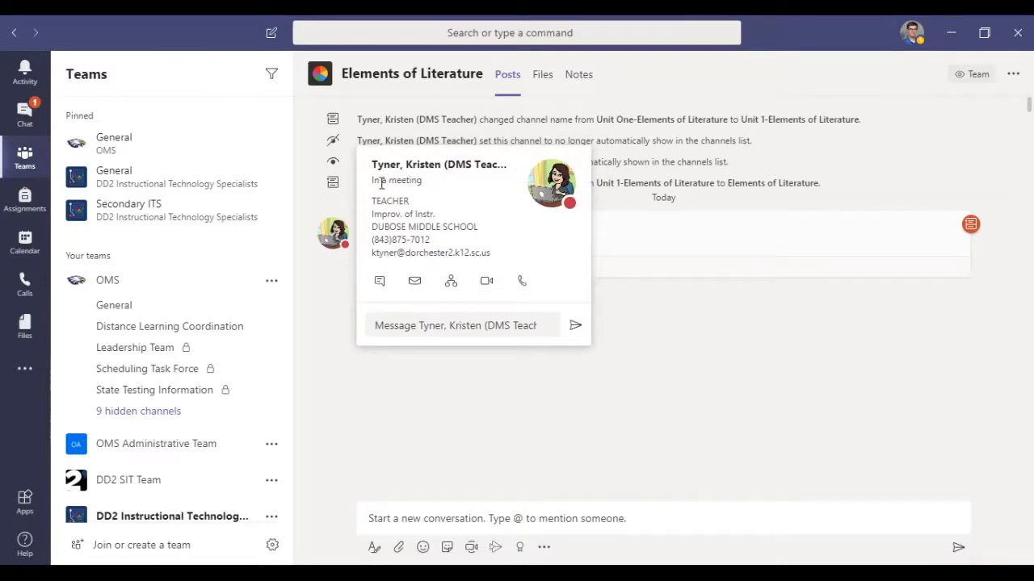
pyautogui.moveTo(374, 183); pyautogui.dragTo(422, 181)
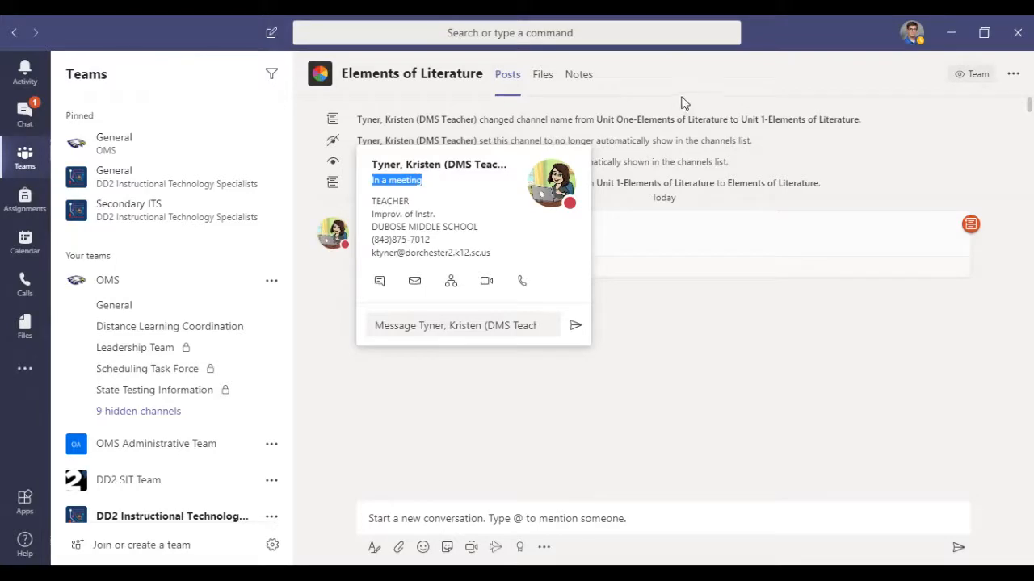
# Step: Set the availability status to Do not disturb, read the notice about urgent messages and priority contacts, and dismiss it
pyautogui.click(913, 36)
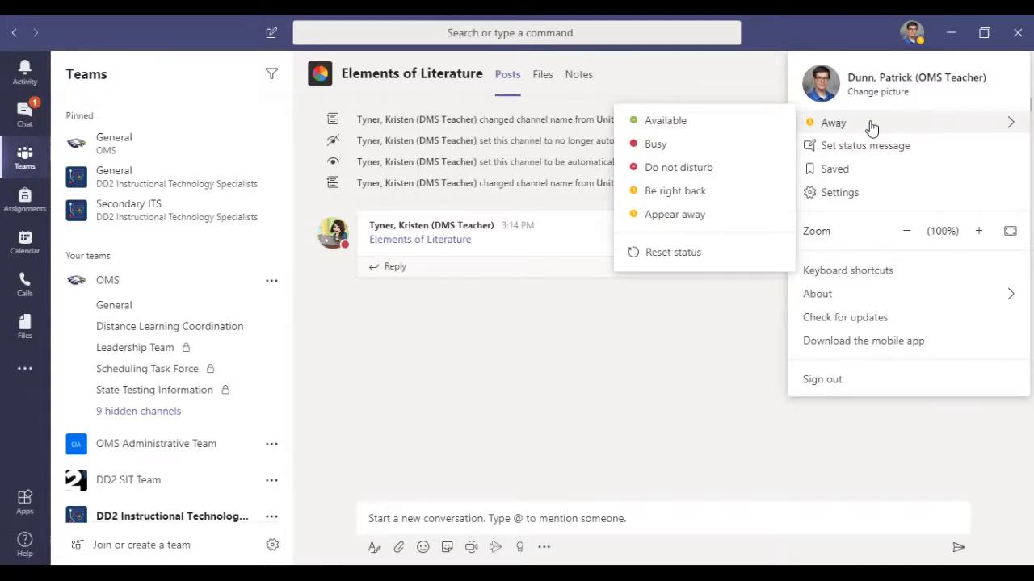
pyautogui.click(721, 169)
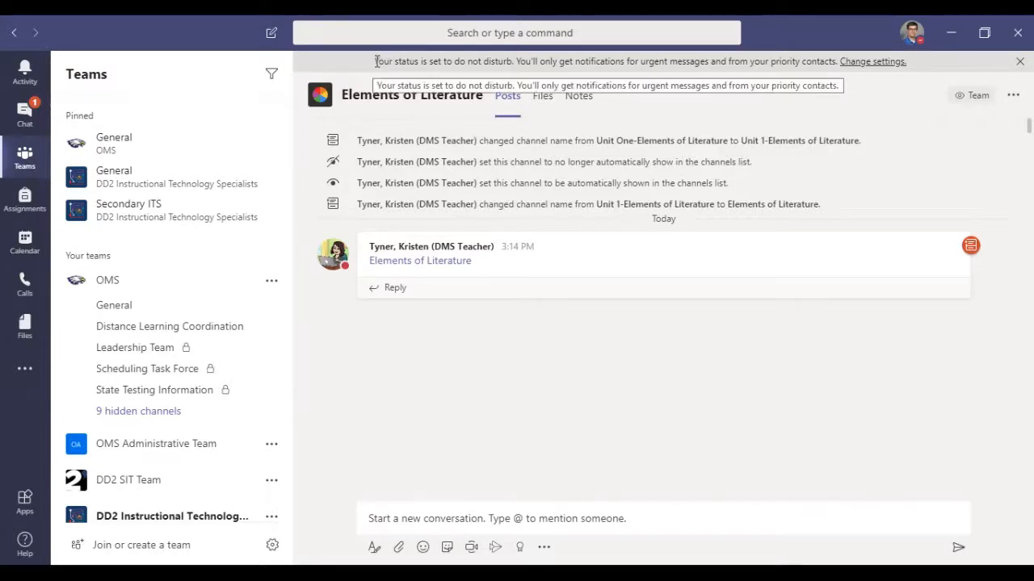
pyautogui.moveTo(375, 62); pyautogui.dragTo(838, 61)
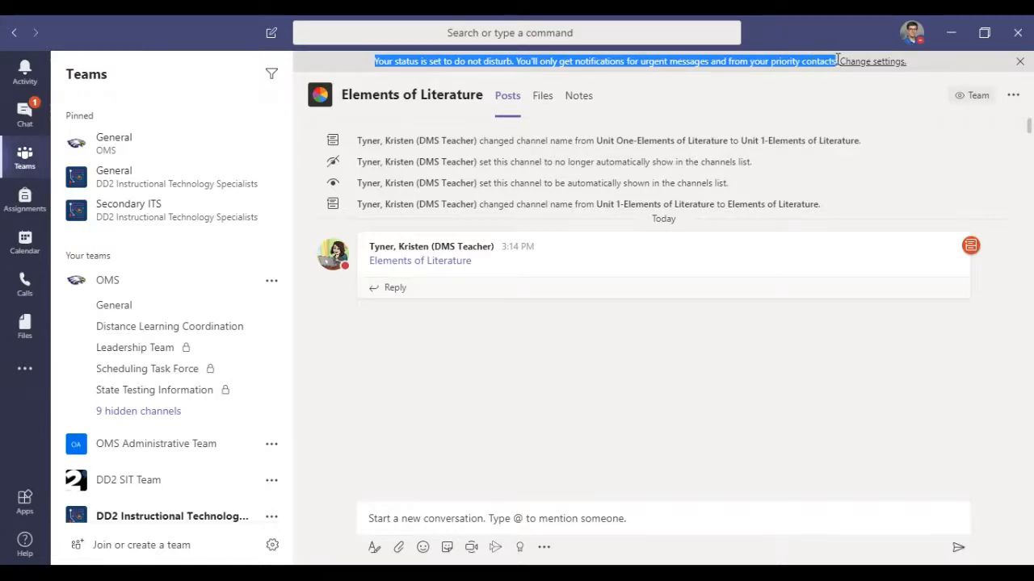
pyautogui.click(800, 88)
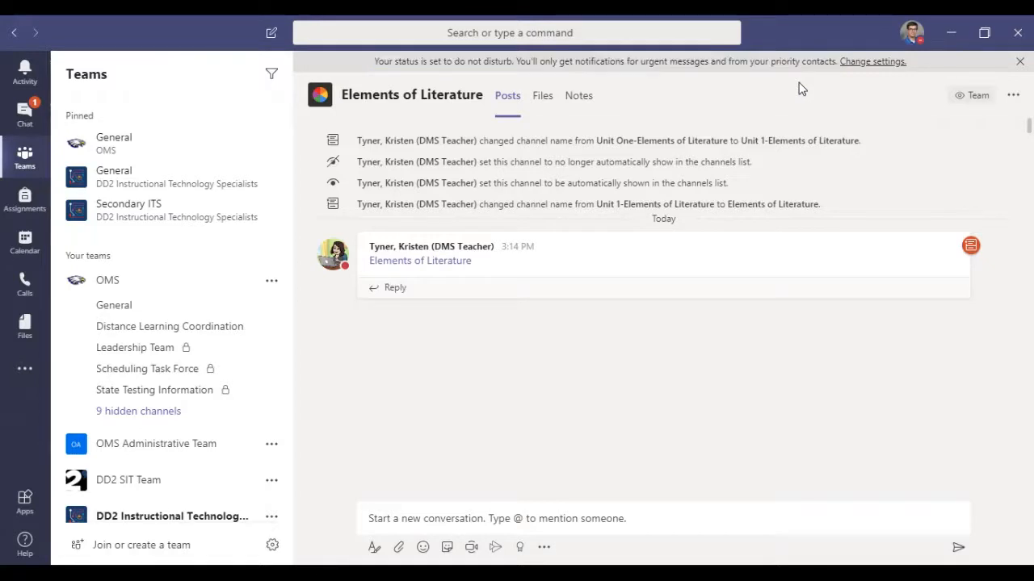
pyautogui.moveTo(638, 60); pyautogui.dragTo(669, 62)
pyautogui.click(921, 36)
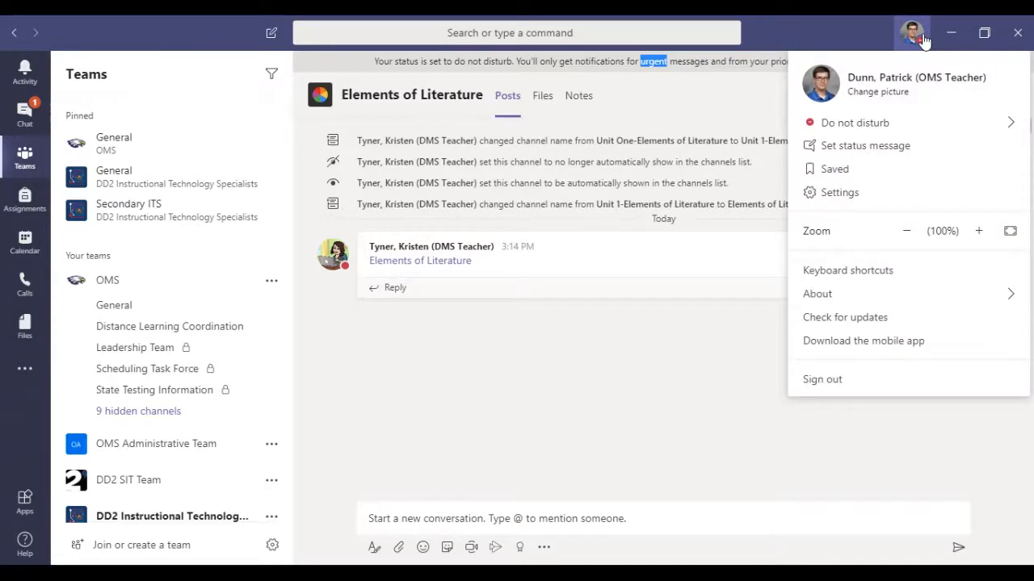
pyautogui.click(753, 101)
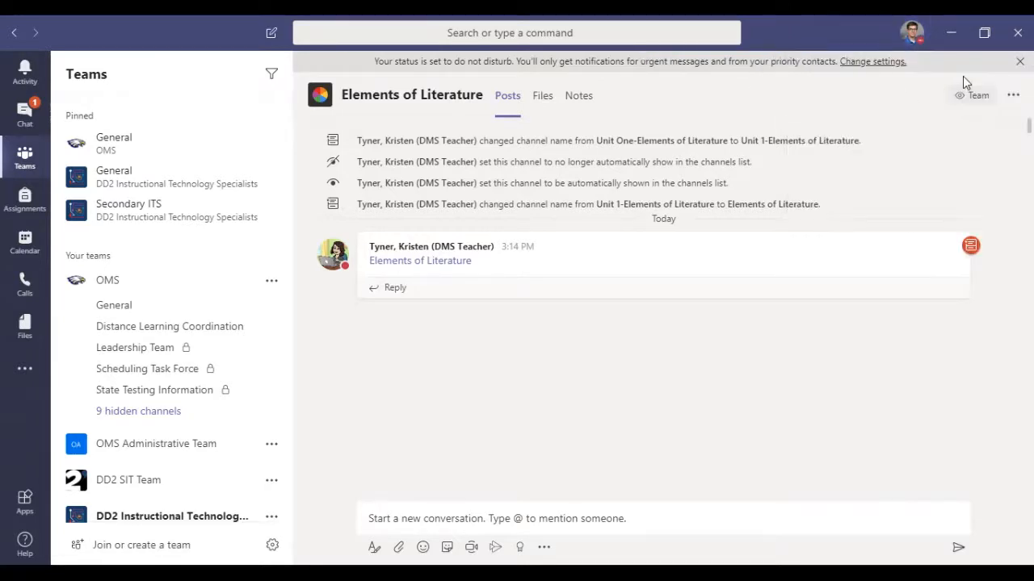
pyautogui.click(1020, 62)
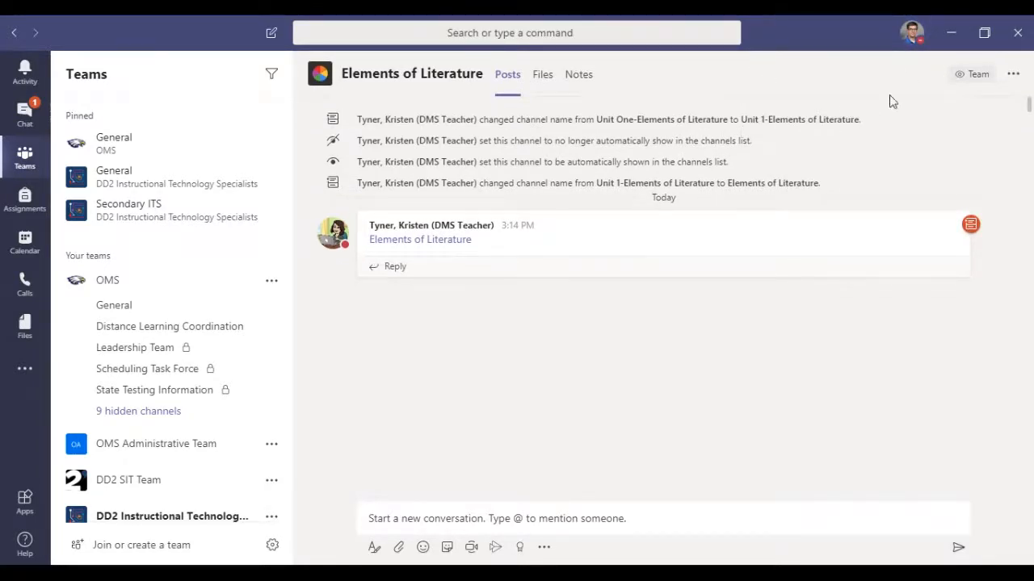
# Step: Change the availability status to Be right back, and reset the status
pyautogui.click(913, 32)
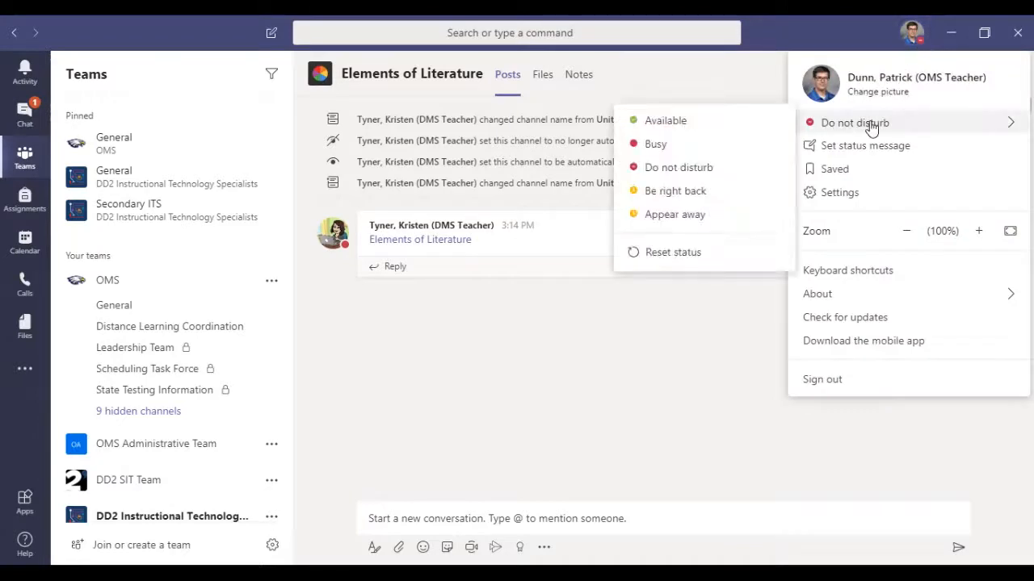
pyautogui.click(675, 191)
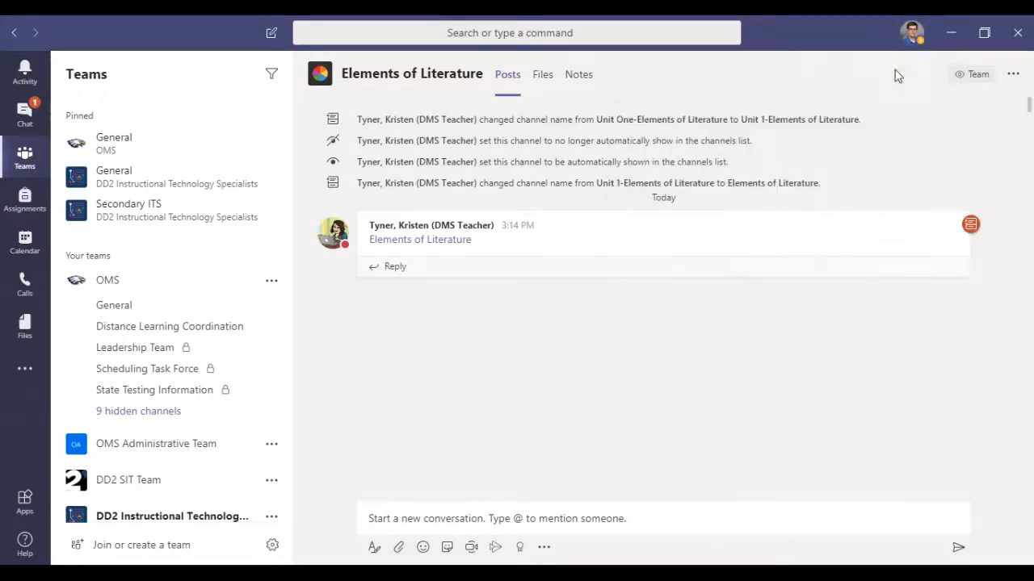
pyautogui.click(910, 45)
pyautogui.moveTo(864, 128)
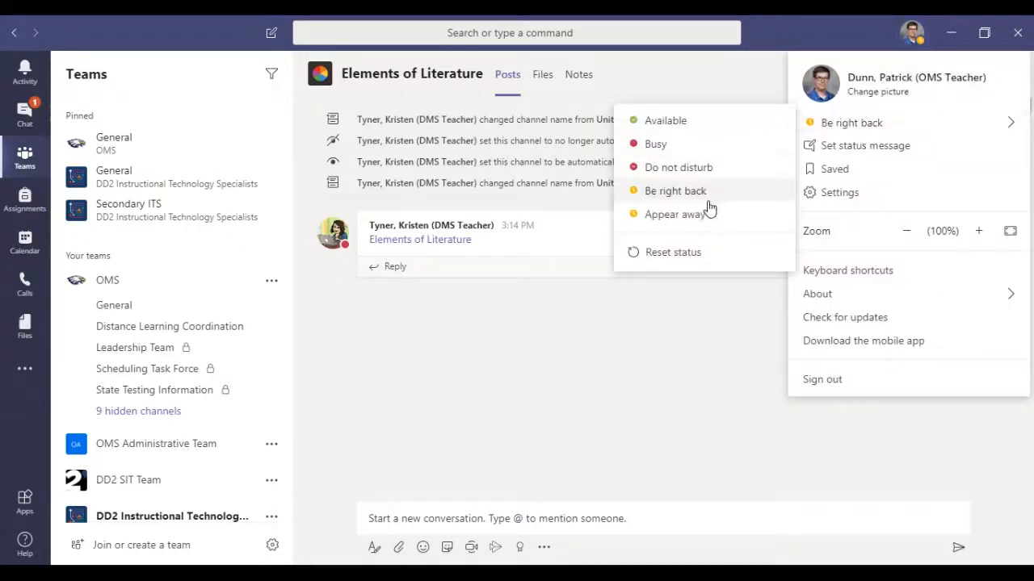
pyautogui.click(696, 251)
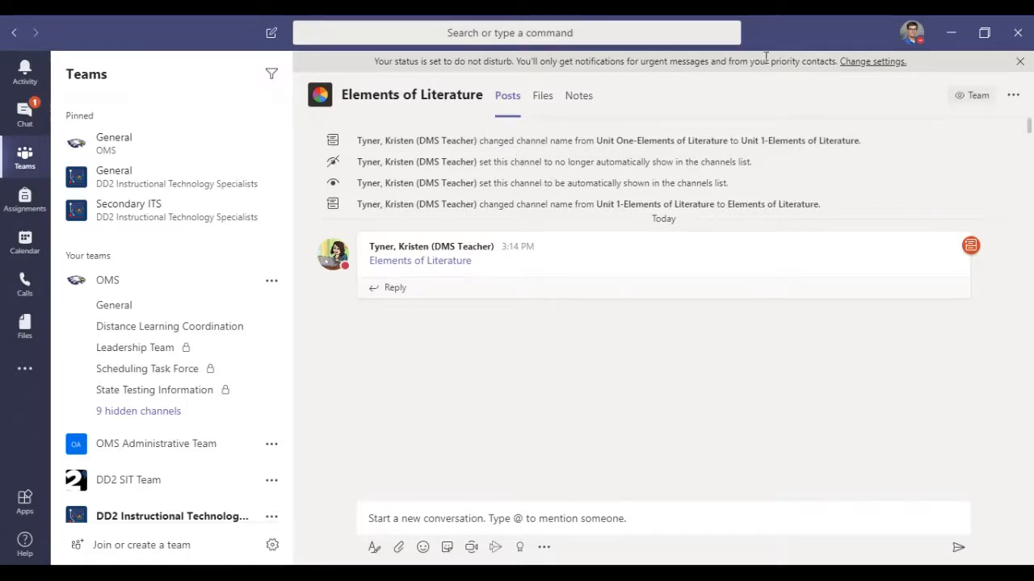
# Step: Examine the status message options for showing it to people who message and for when it clears, without setting a message
pyautogui.click(915, 40)
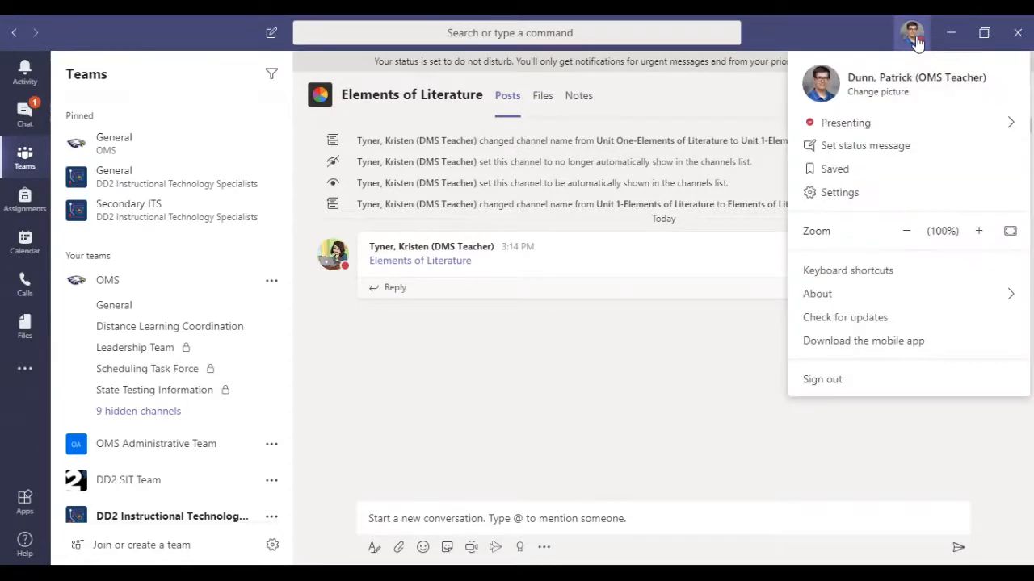
pyautogui.click(882, 147)
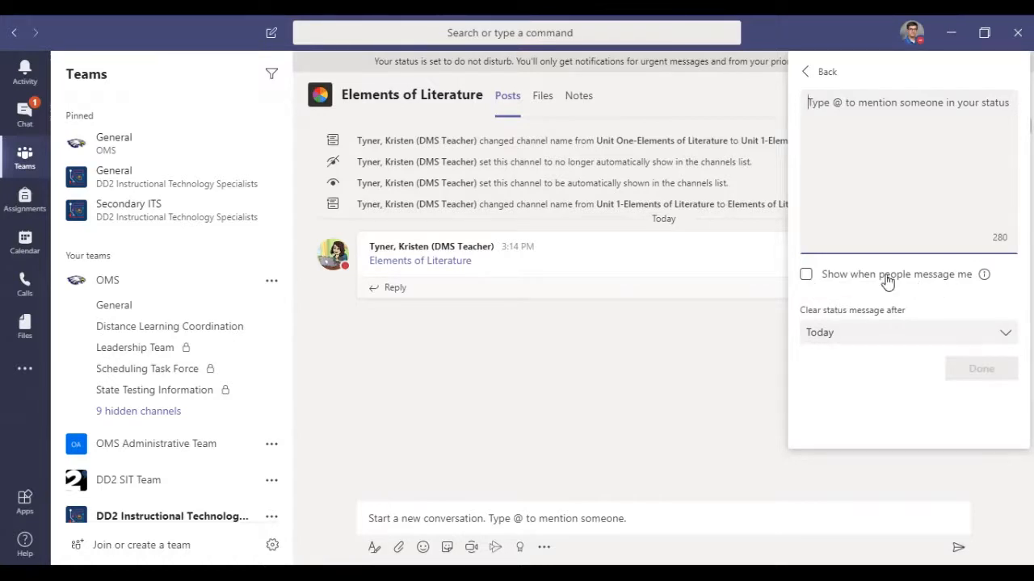
pyautogui.click(805, 276)
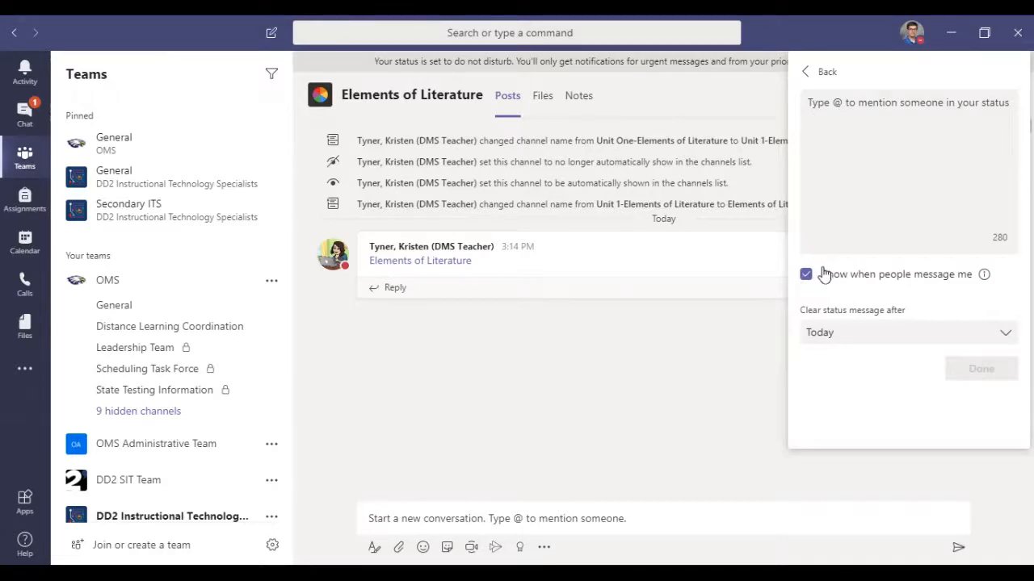
pyautogui.click(805, 275)
pyautogui.click(821, 332)
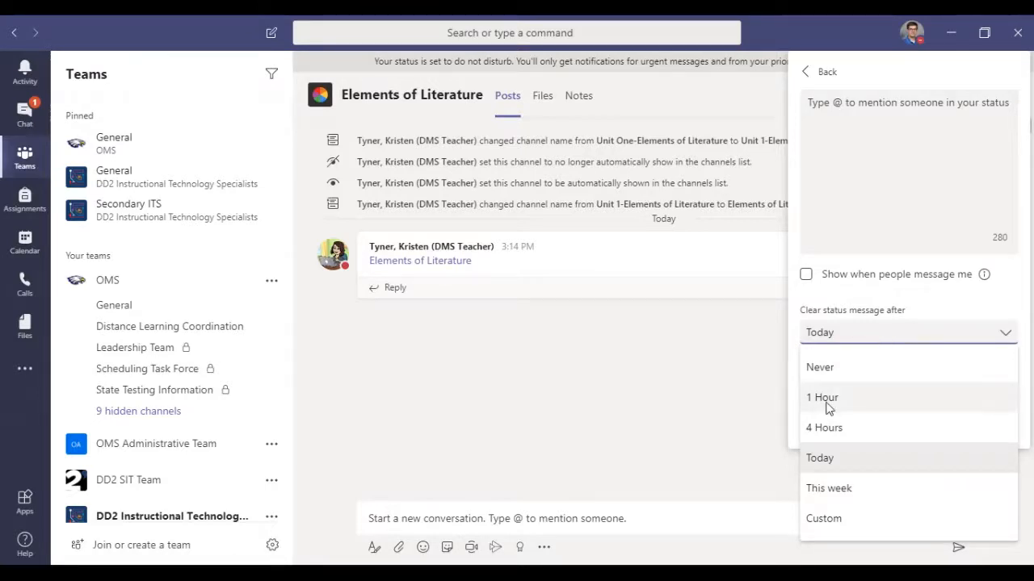
pyautogui.click(888, 301)
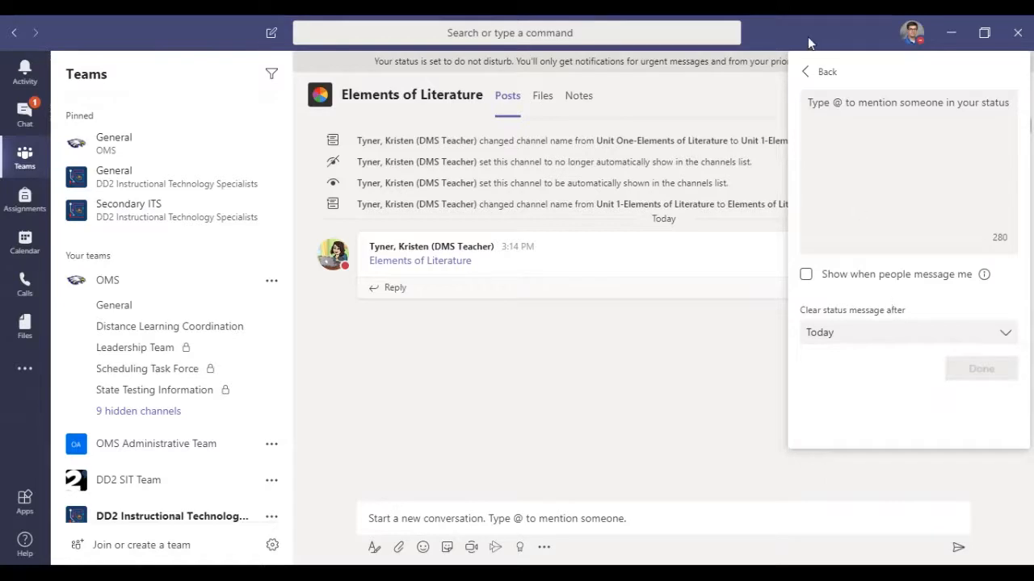
pyautogui.click(826, 75)
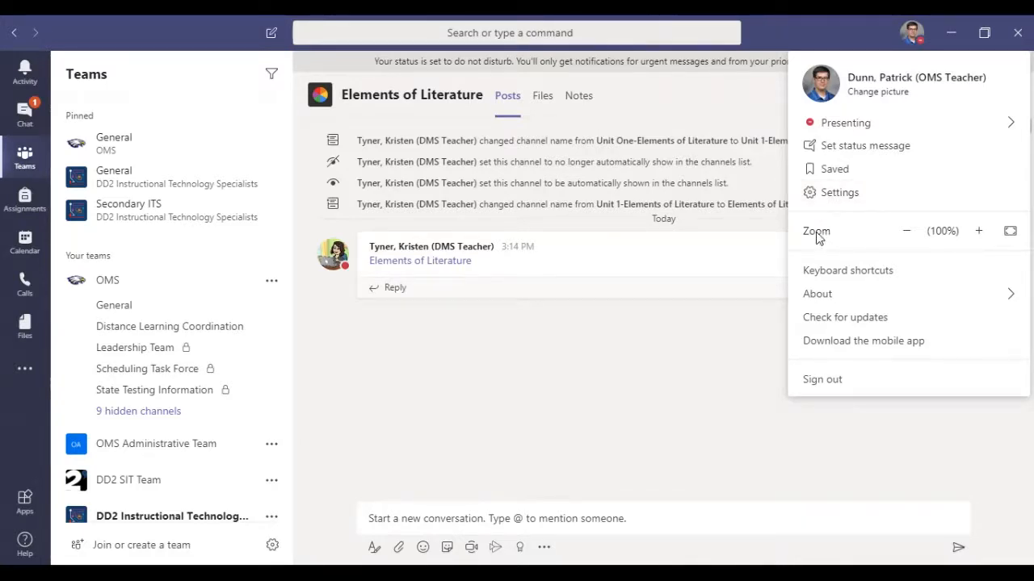
# Step: Reduce the interface zoom to 70%
pyautogui.click(906, 231)
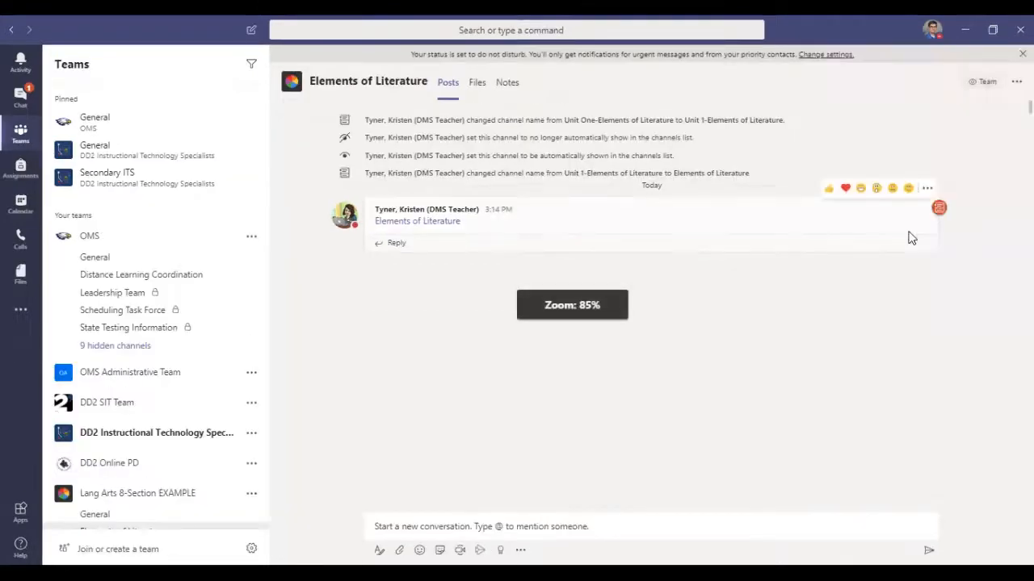
pyautogui.click(932, 30)
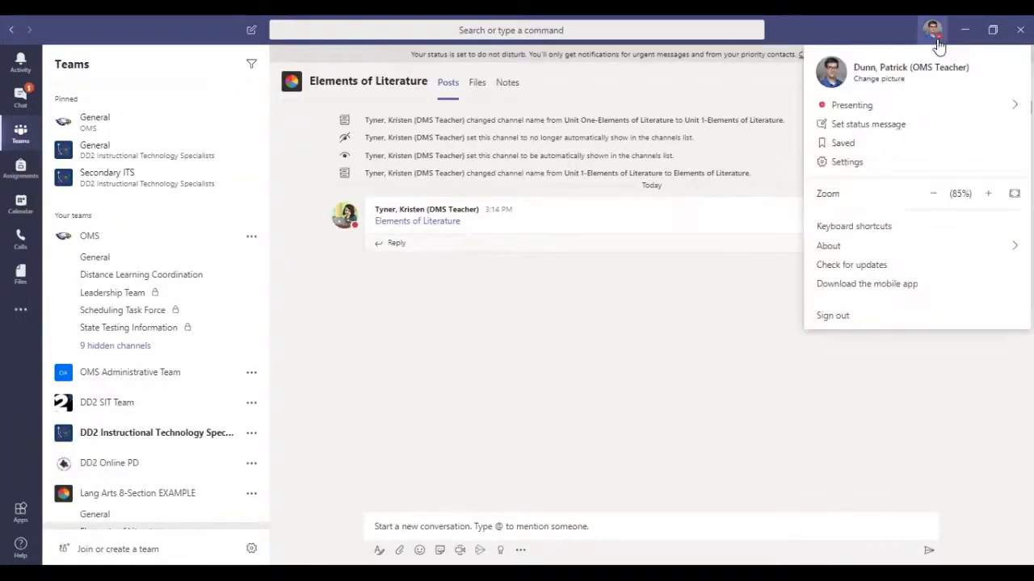
pyautogui.click(935, 199)
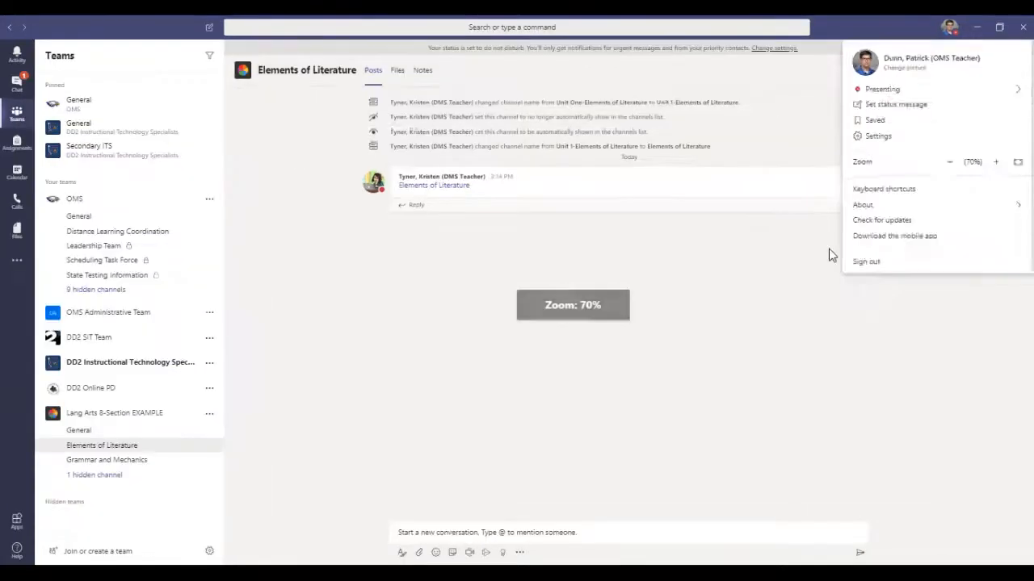
pyautogui.click(951, 29)
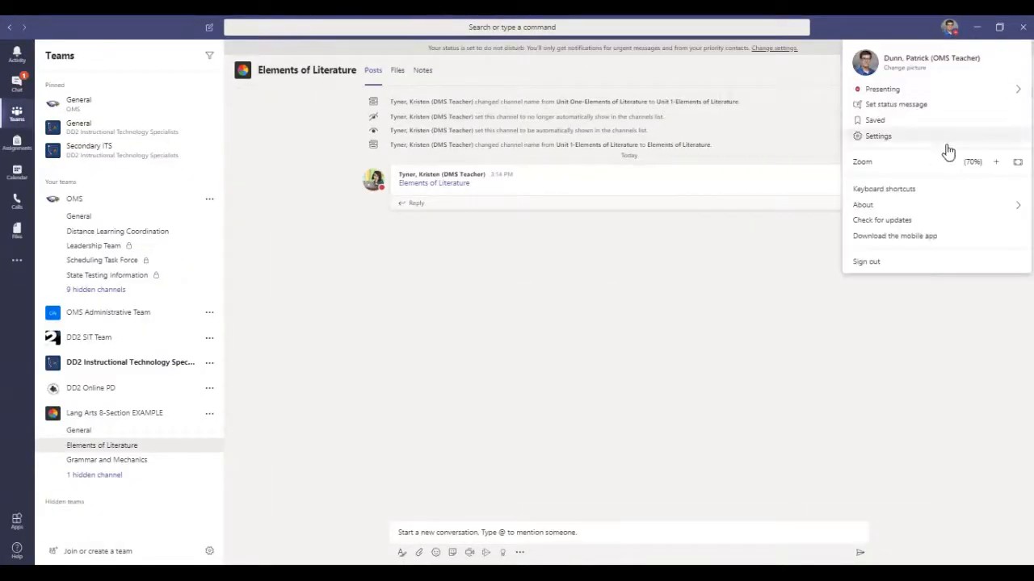
# Step: Raise the interface zoom back to 100%
pyautogui.click(996, 162)
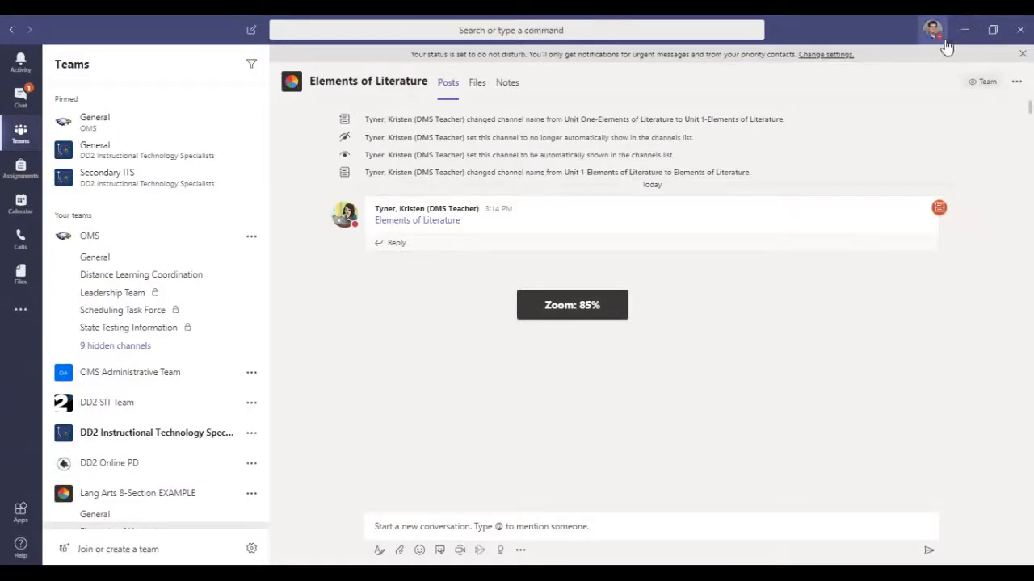
pyautogui.click(935, 31)
pyautogui.click(989, 194)
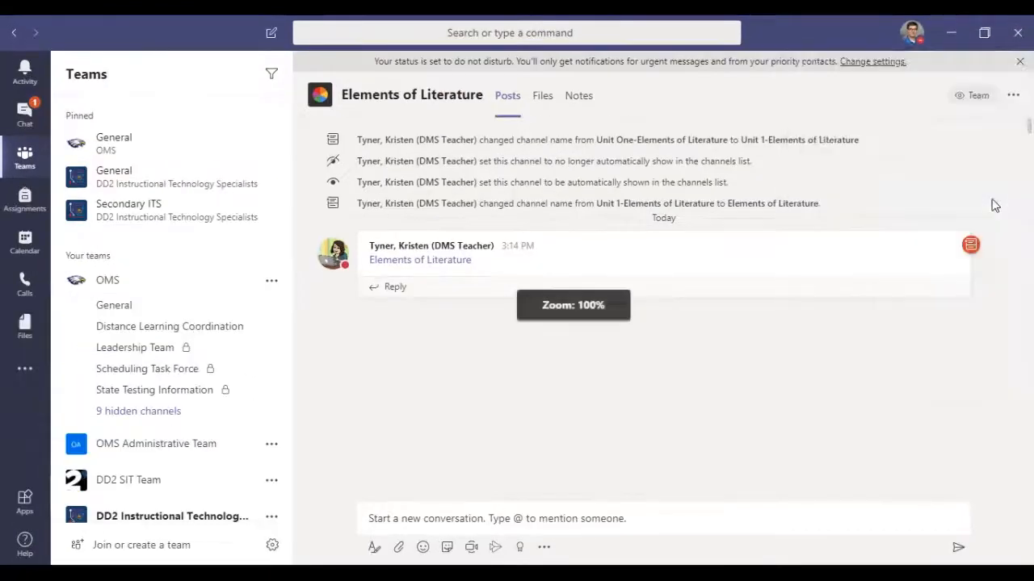
# Step: Look through the keyboard shortcuts list, including the messaging and meetings sections, and close it
pyautogui.click(912, 32)
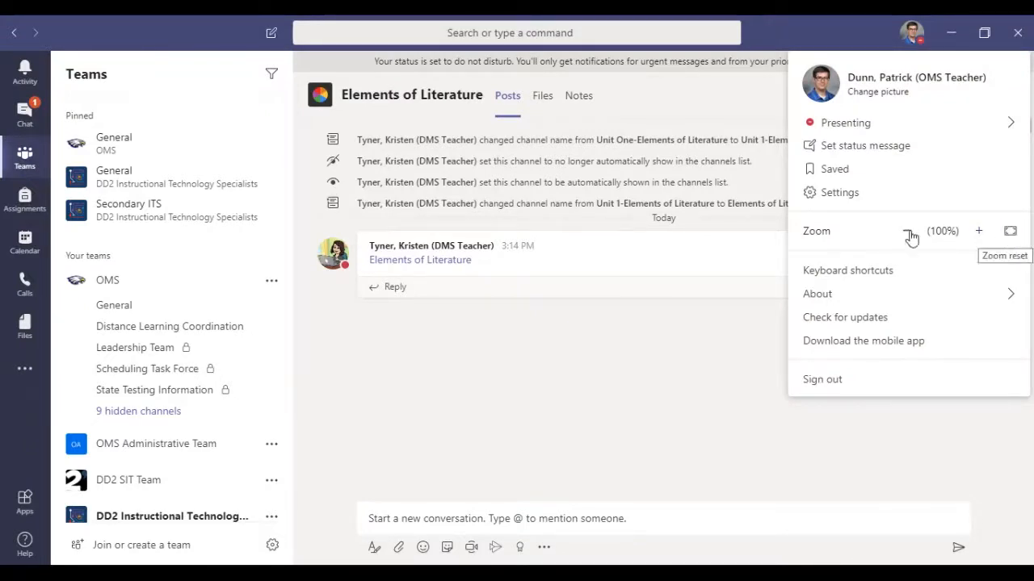
pyautogui.click(860, 275)
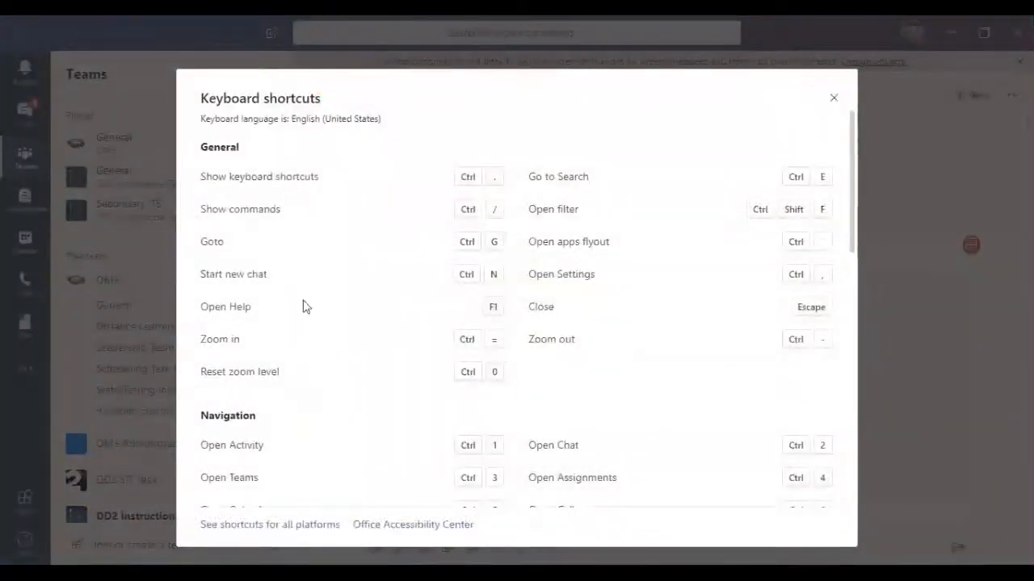
pyautogui.scroll(-3, 490, 306)
pyautogui.scroll(-3, 490, 307)
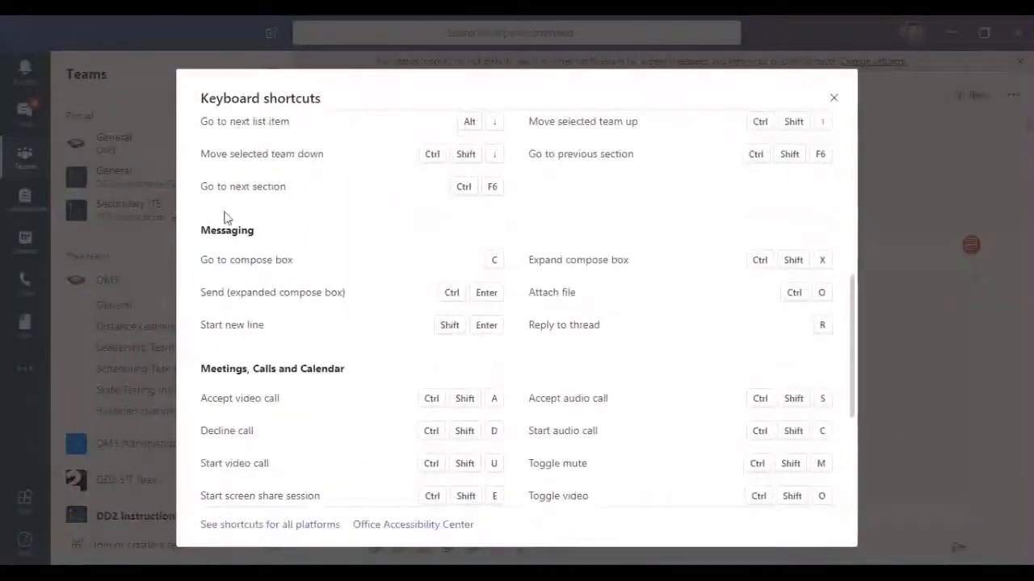
pyautogui.scroll(-2, 315, 339)
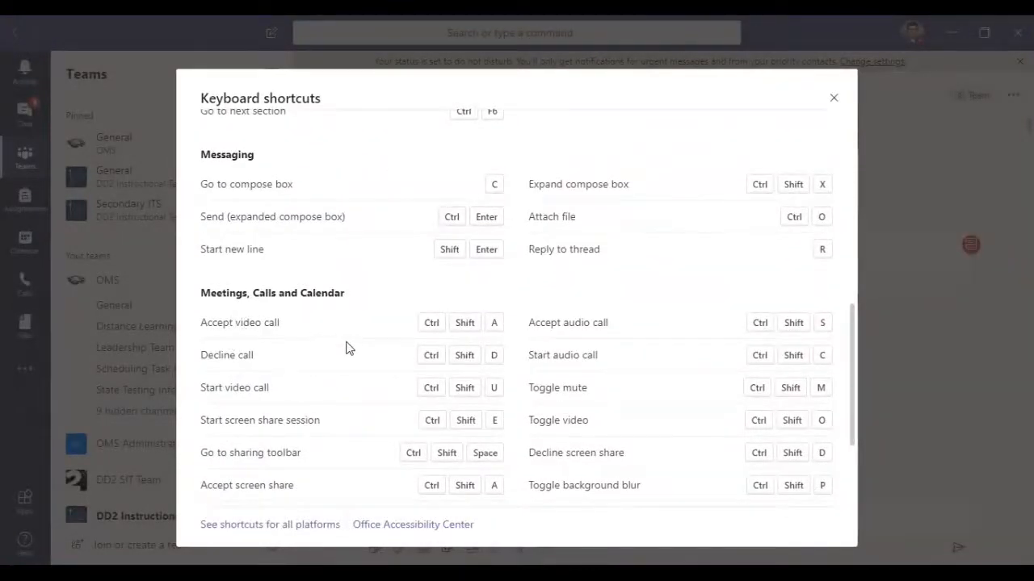
pyautogui.scroll(-4, 348, 348)
pyautogui.scroll(10, 581, 295)
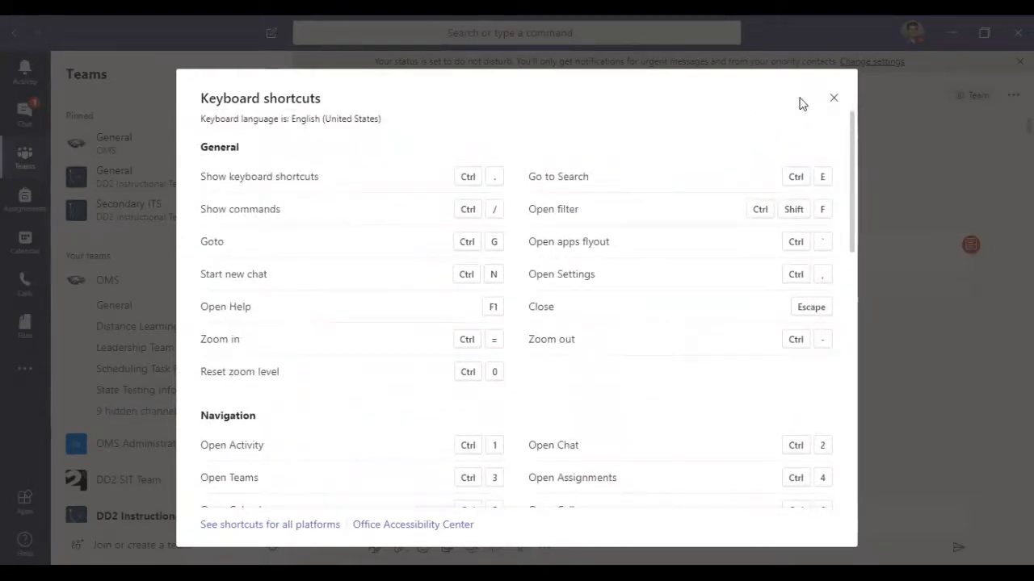
pyautogui.click(834, 98)
# Step: Open the general settings from the profile options
pyautogui.click(917, 33)
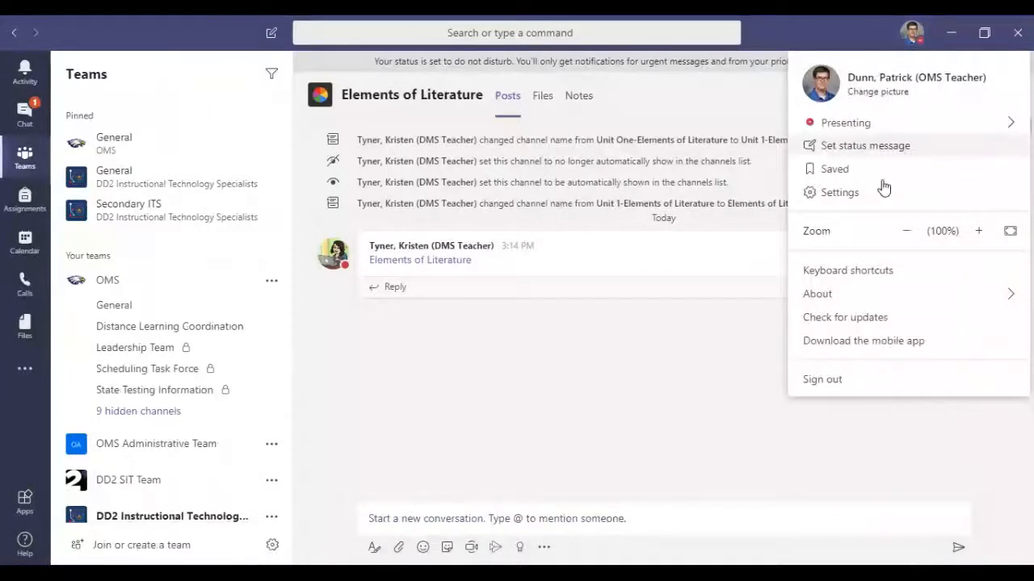
pyautogui.moveTo(853, 303)
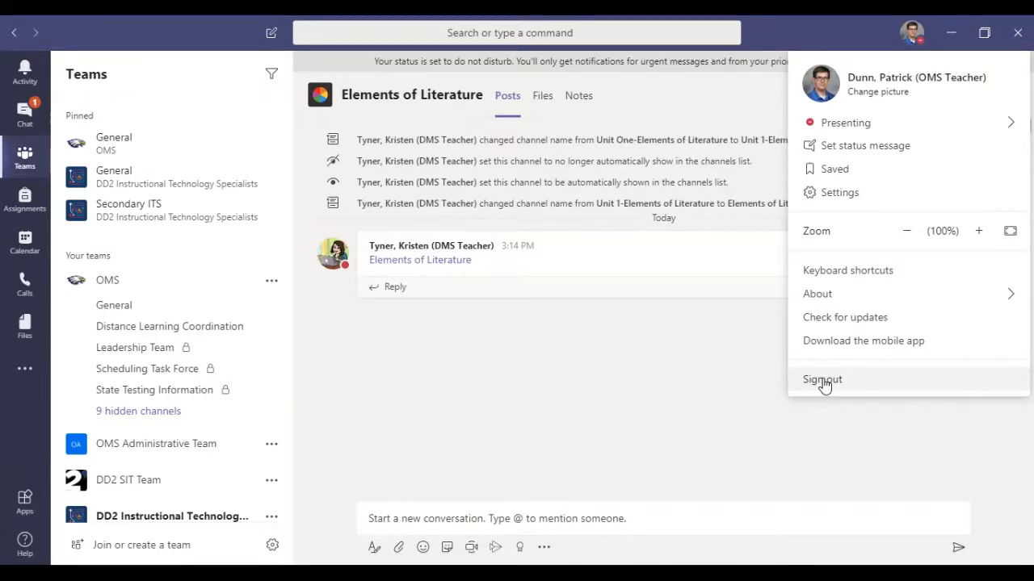
pyautogui.click(850, 197)
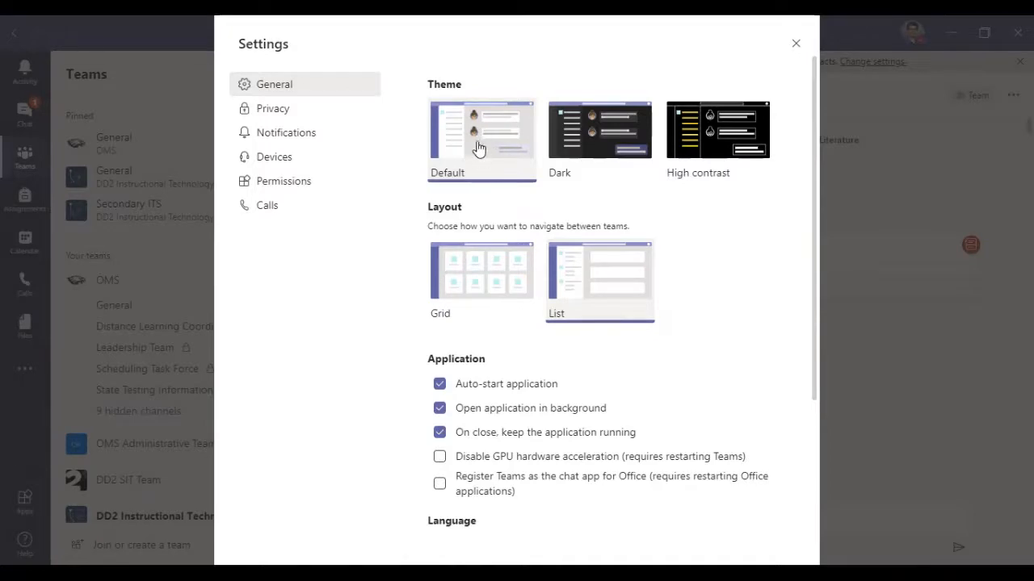
# Step: Try the High contrast theme and look over the general settings in it
pyautogui.click(721, 141)
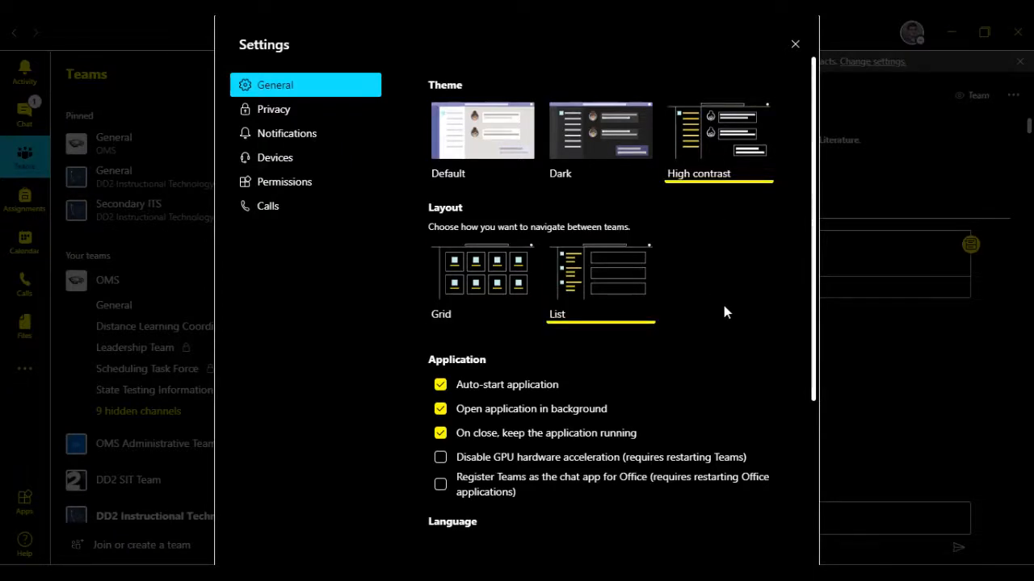
pyautogui.scroll(-3, 723, 307)
pyautogui.scroll(3, 720, 315)
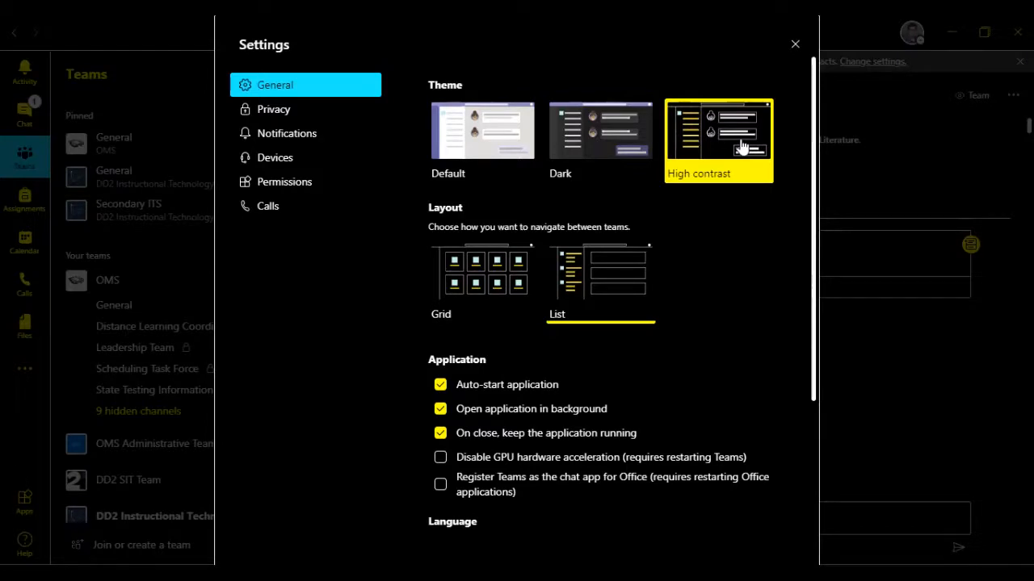
# Step: Set the theme to Dark, and toggle Open application in background off and back on before closing the settings
pyautogui.click(582, 147)
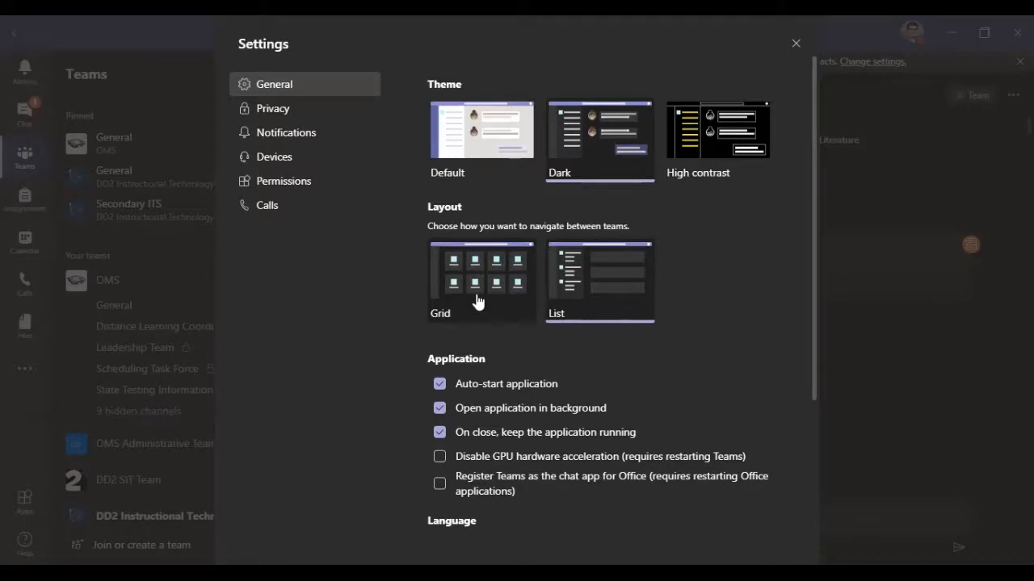
pyautogui.scroll(-3, 525, 347)
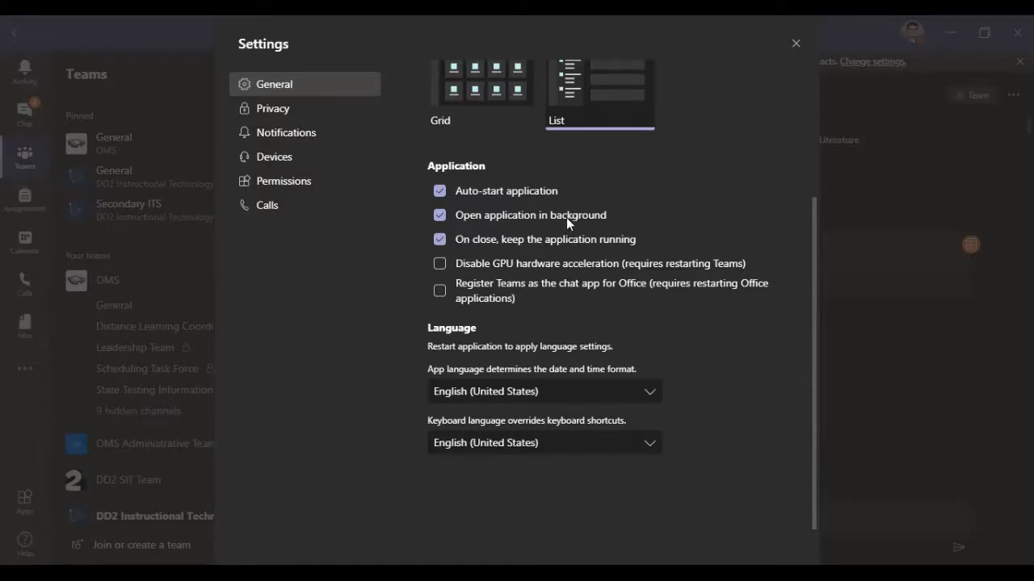
pyautogui.click(440, 215)
pyautogui.click(439, 215)
pyautogui.click(796, 47)
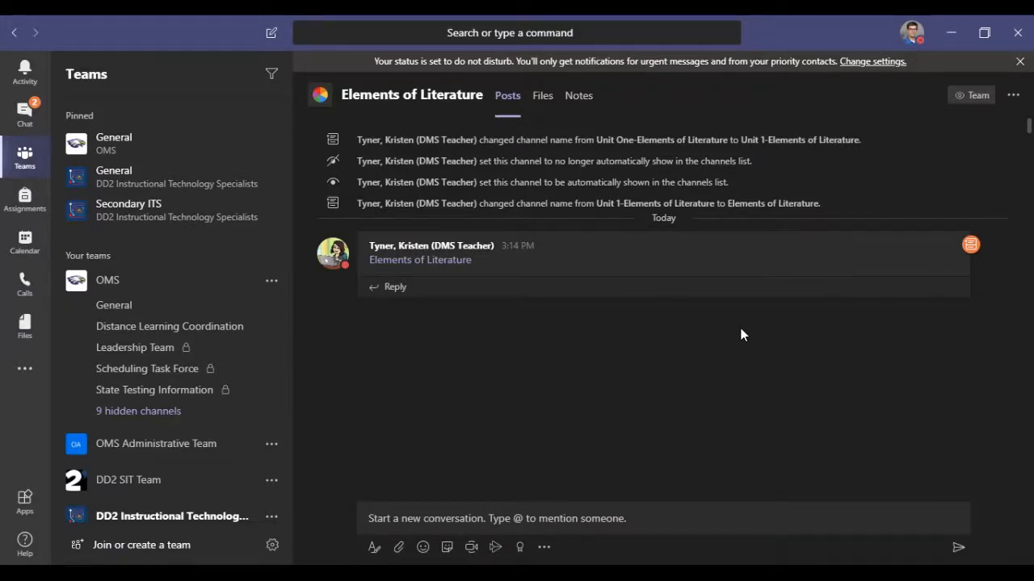
# Step: Reopen the general settings and examine the available app languages without changing the selection
pyautogui.click(912, 33)
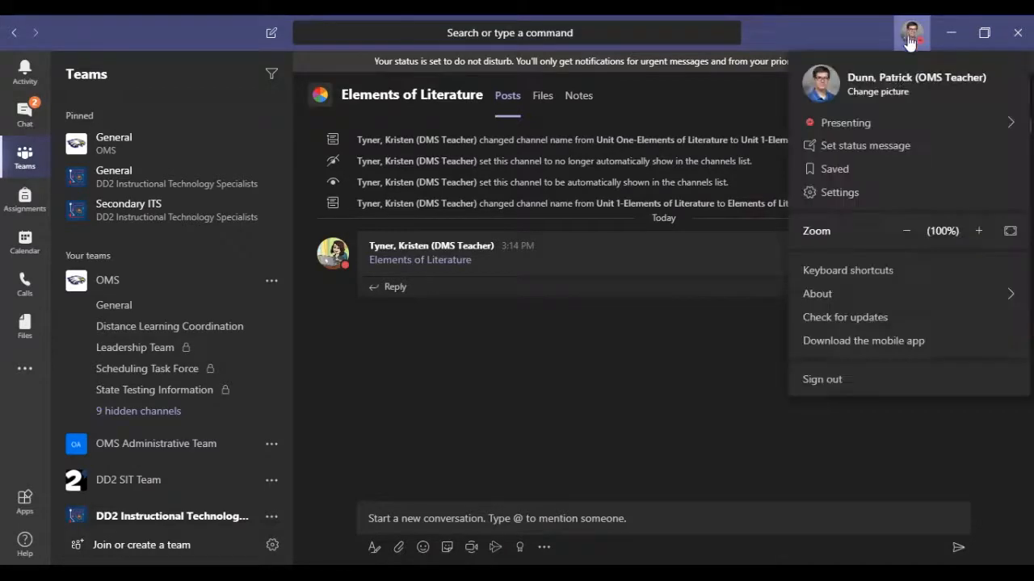
pyautogui.click(847, 195)
pyautogui.scroll(-3, 499, 365)
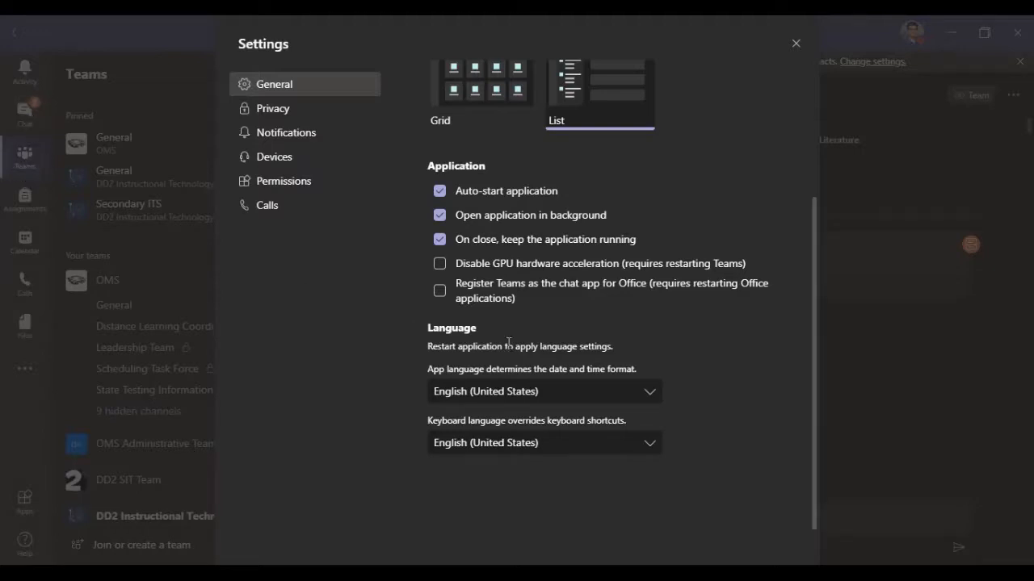
pyautogui.click(650, 396)
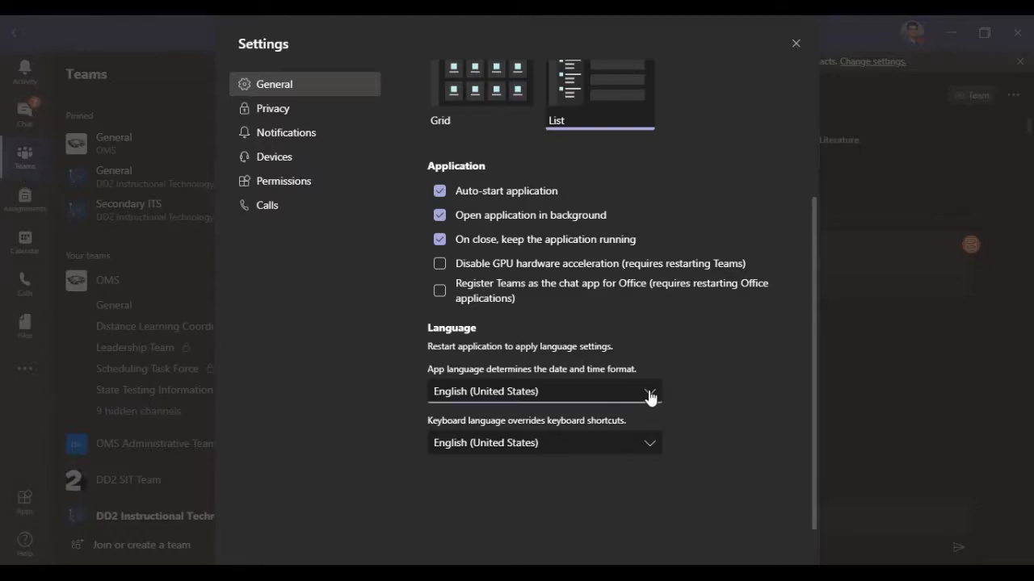
pyautogui.scroll(-4, 554, 283)
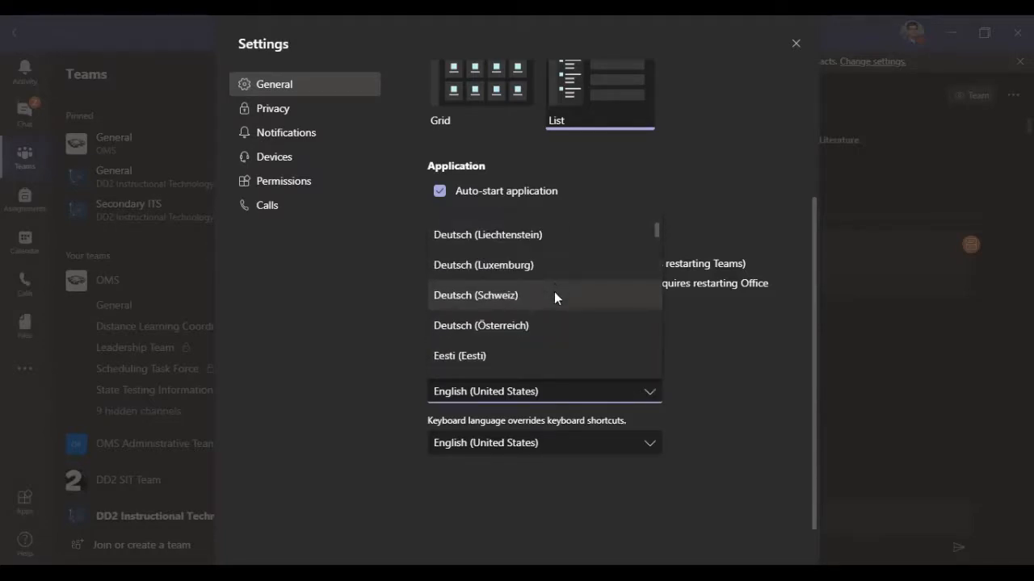
pyautogui.scroll(-8, 555, 298)
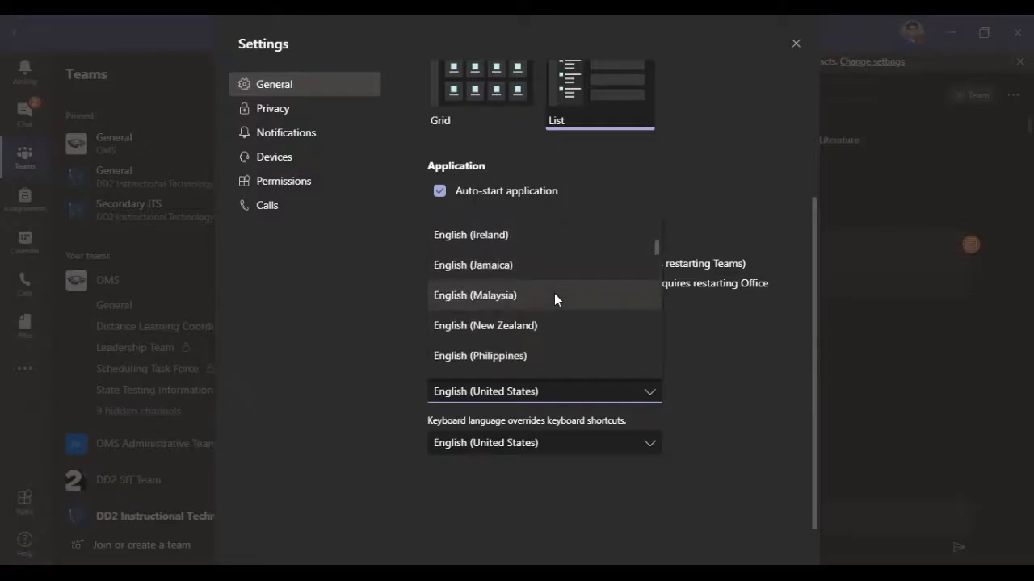
pyautogui.scroll(-7, 555, 294)
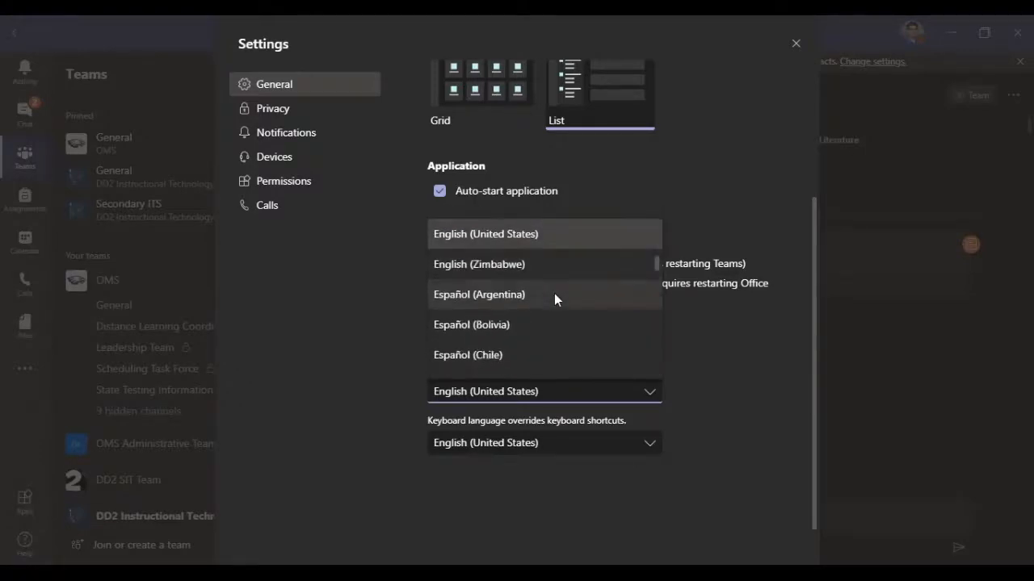
pyautogui.scroll(-8, 555, 298)
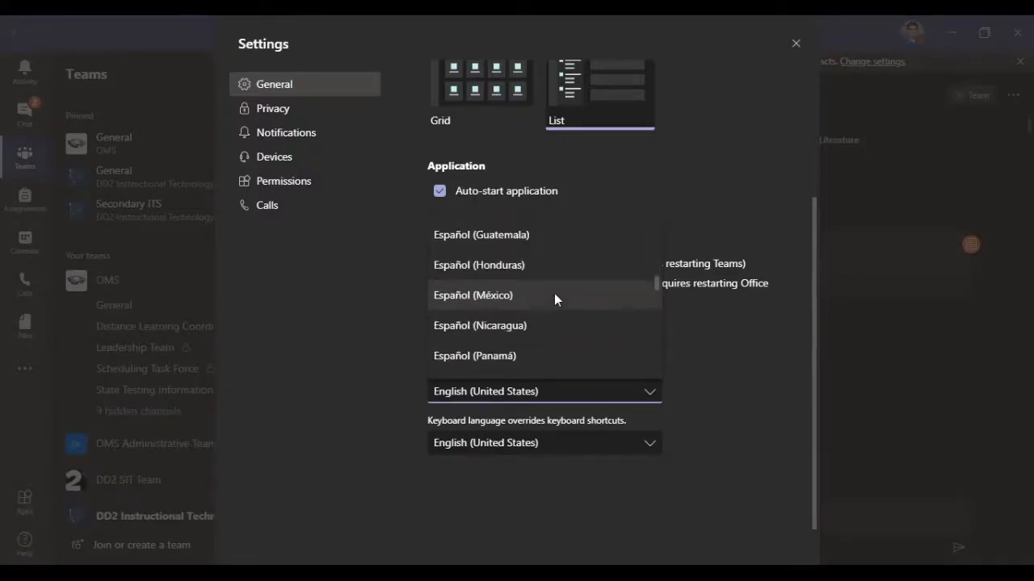
pyautogui.scroll(3, 554, 297)
pyautogui.scroll(-3, 541, 290)
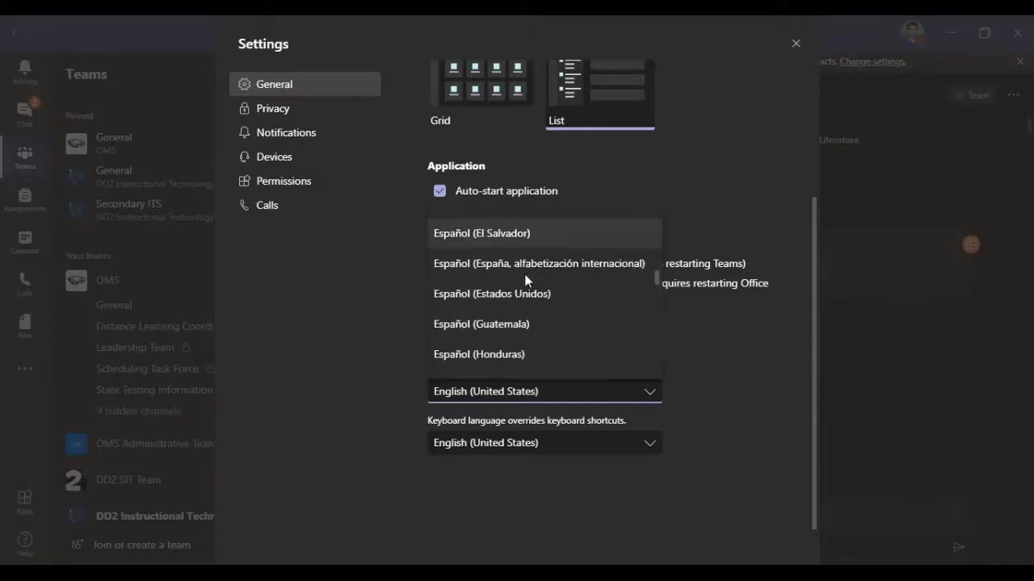
pyautogui.scroll(-3, 524, 275)
pyautogui.scroll(-3, 526, 280)
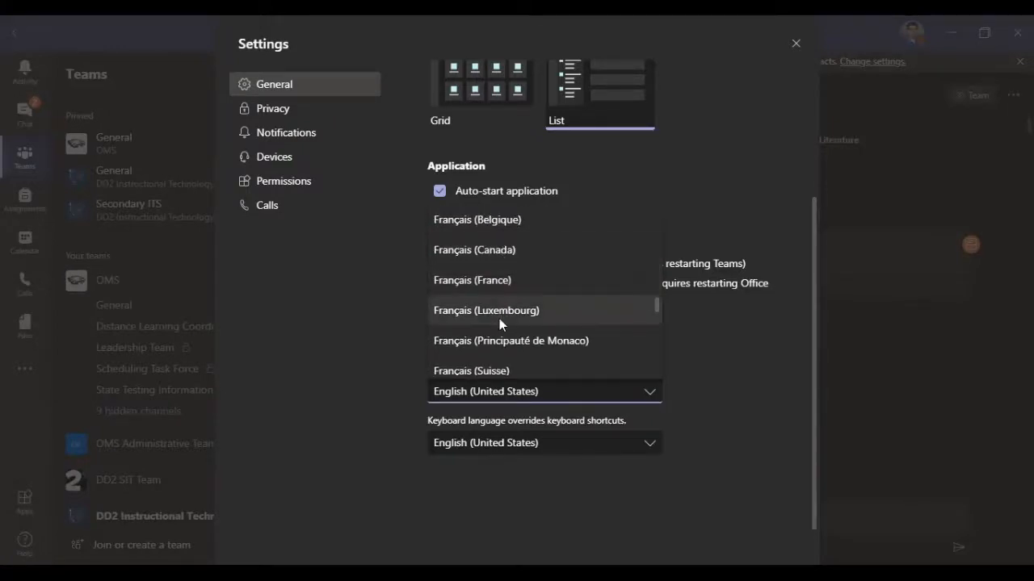
pyautogui.scroll(-5, 548, 331)
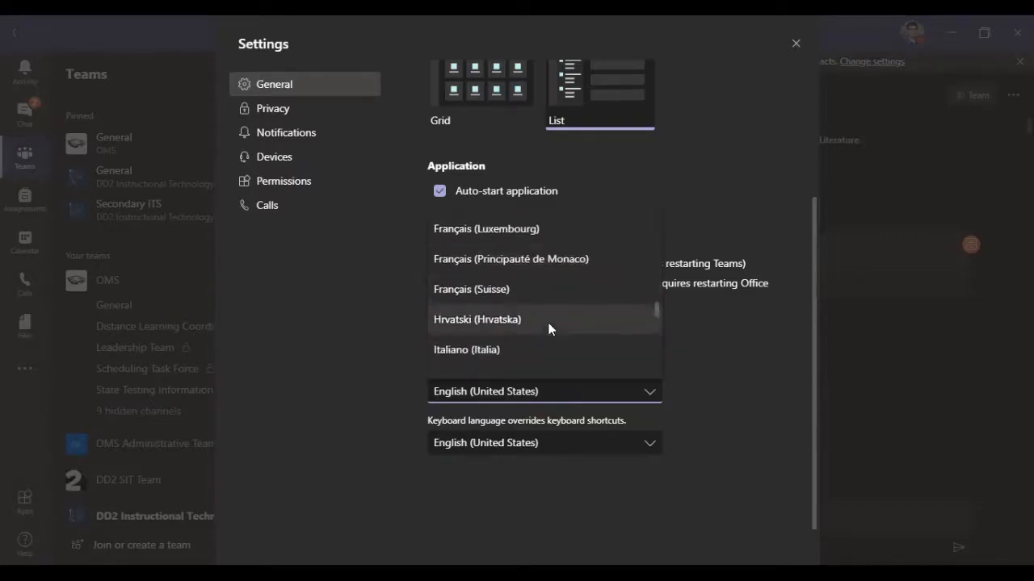
pyautogui.scroll(-6, 549, 328)
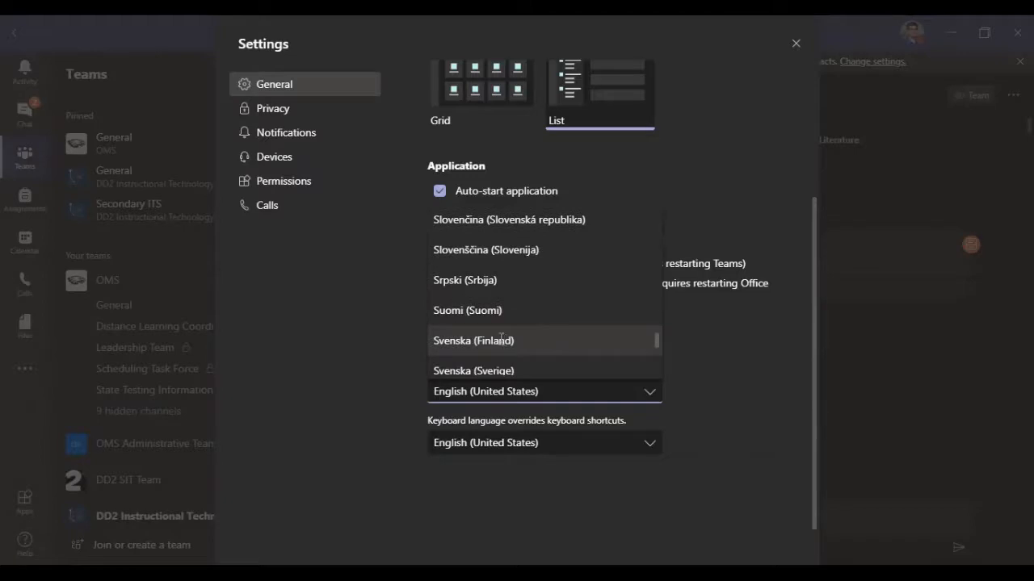
pyautogui.click(709, 373)
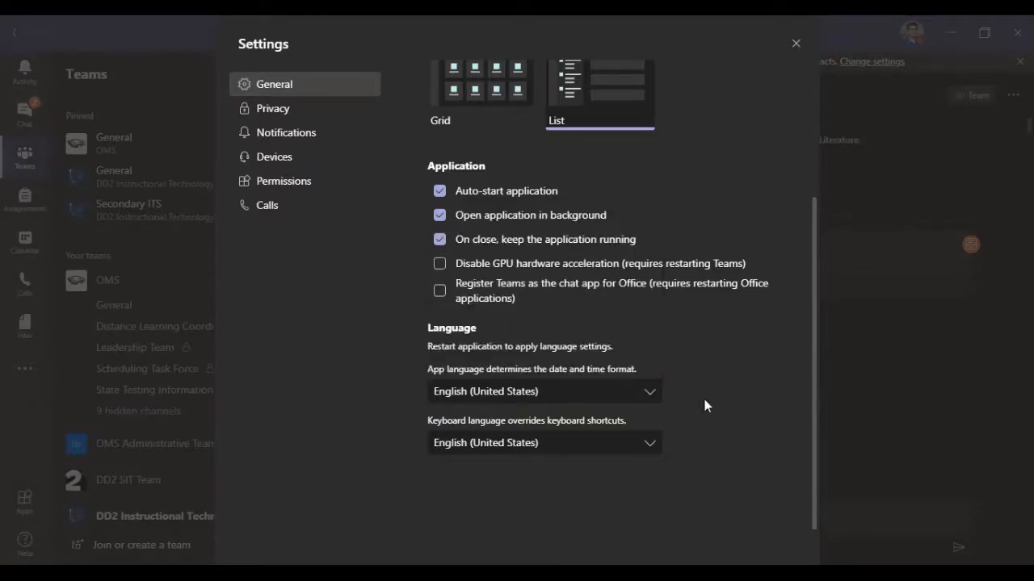
# Step: Examine the keyboard language note and the available keyboard languages, leaving the selection as it is
pyautogui.moveTo(428, 428); pyautogui.dragTo(666, 419)
pyautogui.click(666, 418)
pyautogui.click(651, 445)
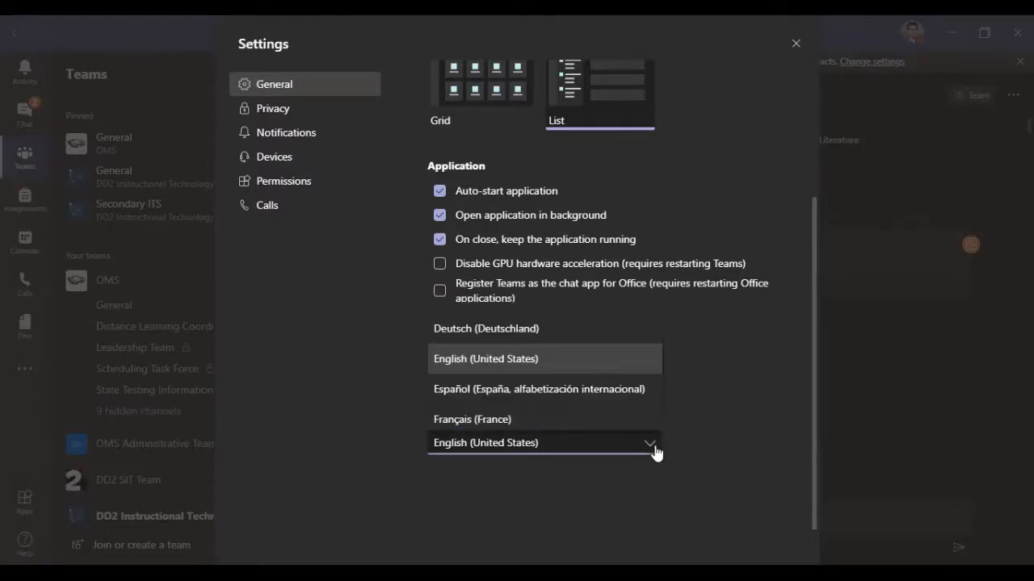
pyautogui.scroll(-1, 530, 335)
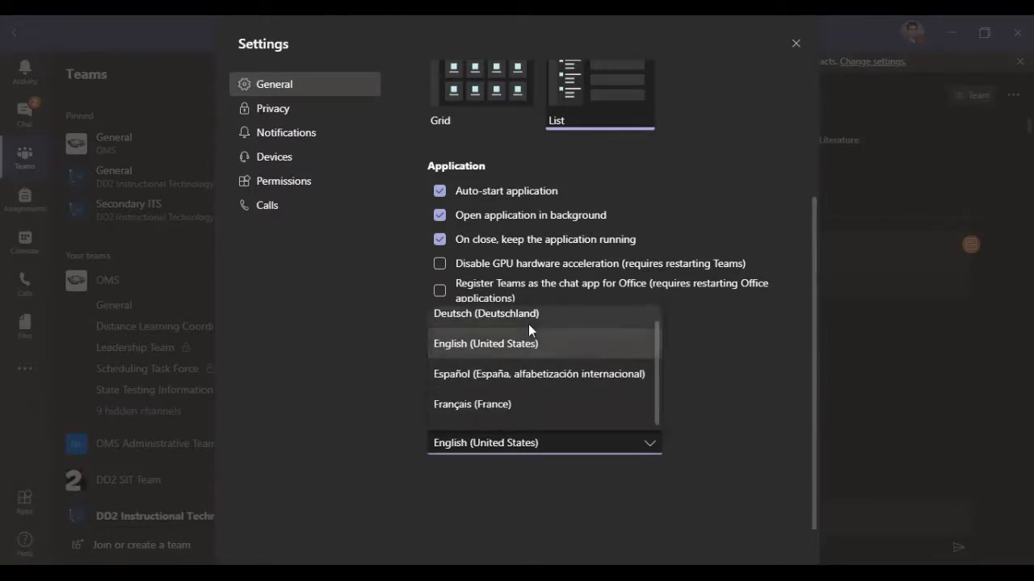
pyautogui.scroll(1, 556, 377)
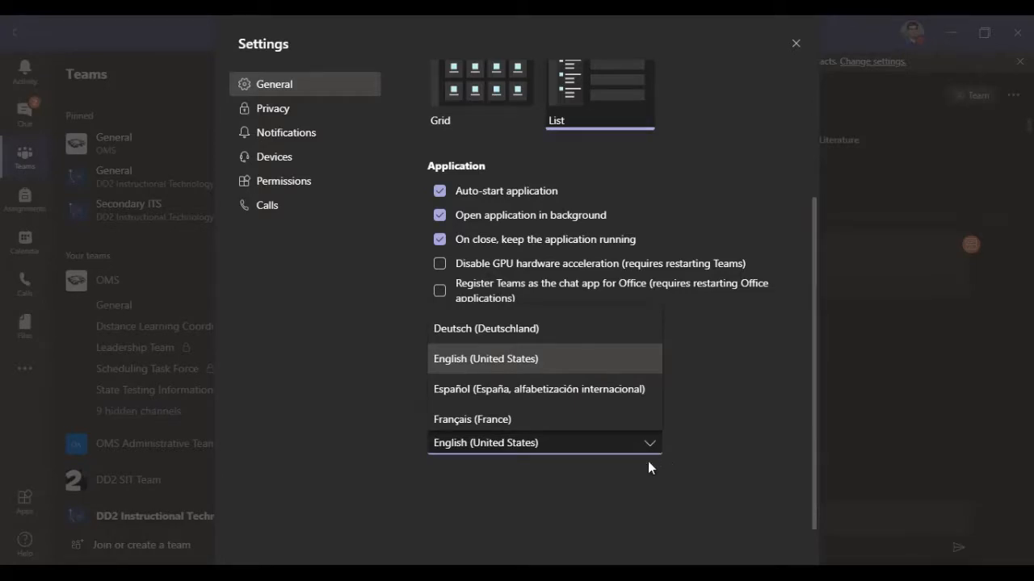
pyautogui.click(579, 449)
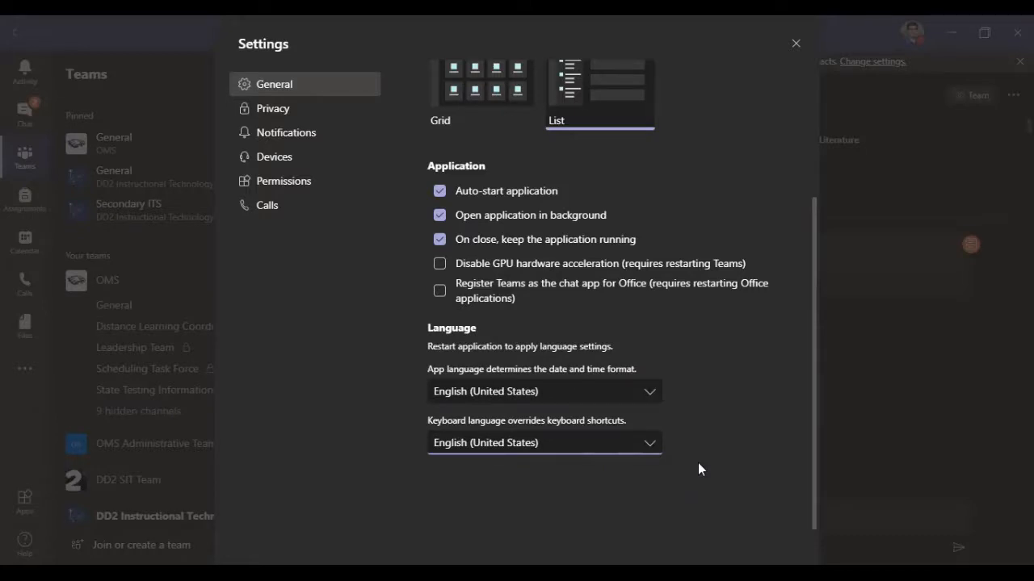
# Step: Open the privacy settings
pyautogui.scroll(3, 711, 480)
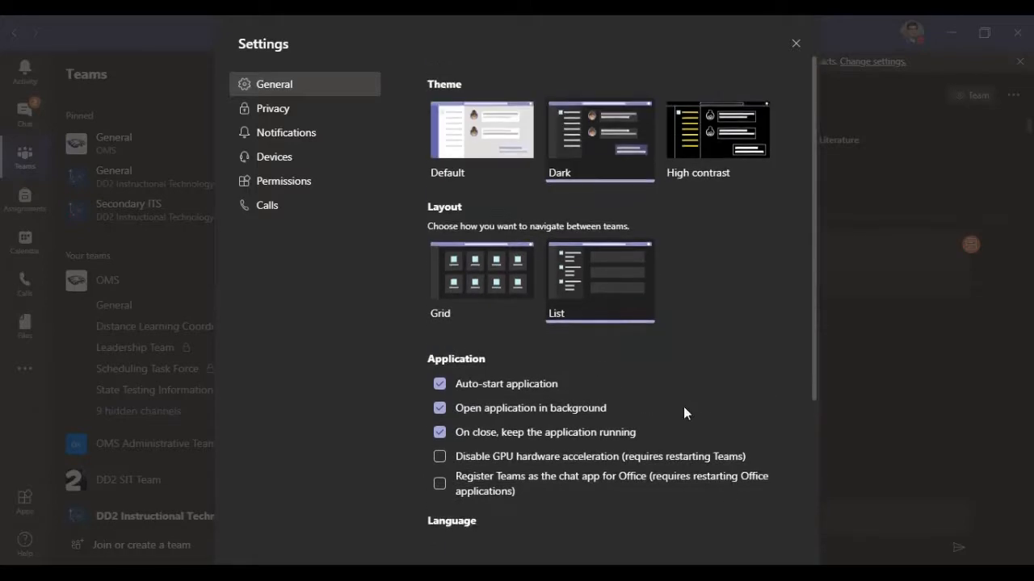
pyautogui.click(260, 110)
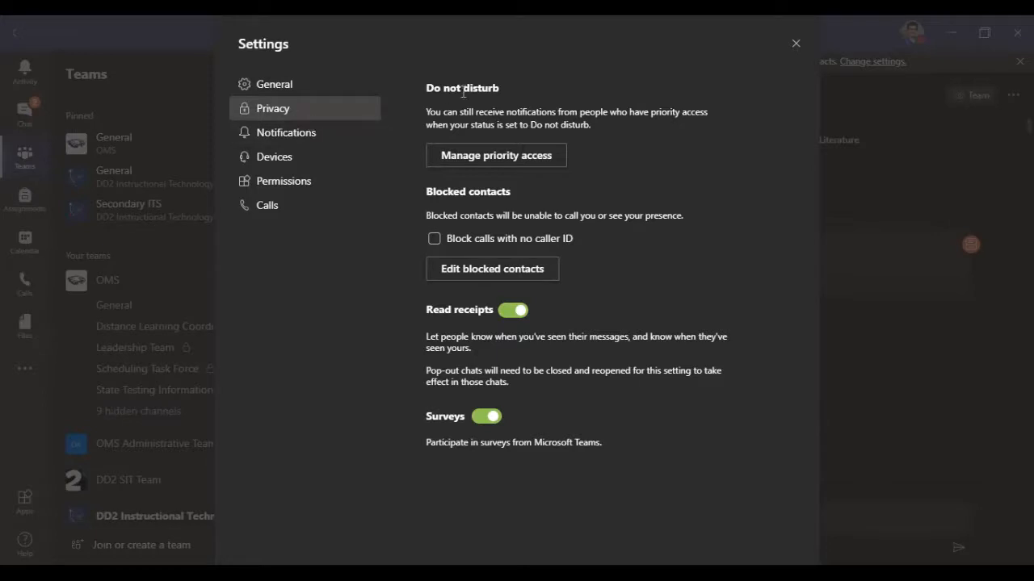
# Step: Search for a colleague by surname in the priority access management and add them to the list
pyautogui.click(474, 157)
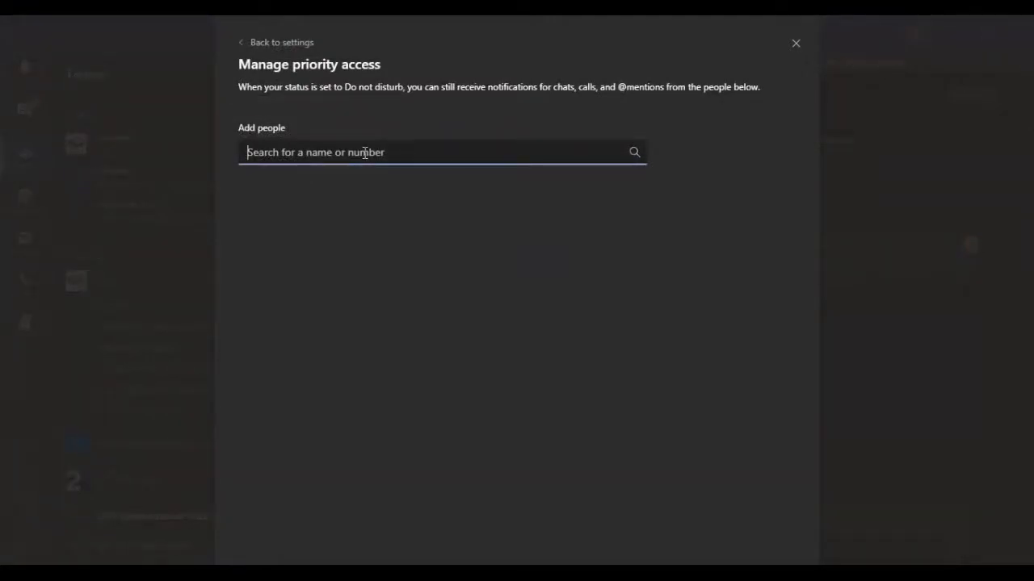
pyautogui.write('tyner')
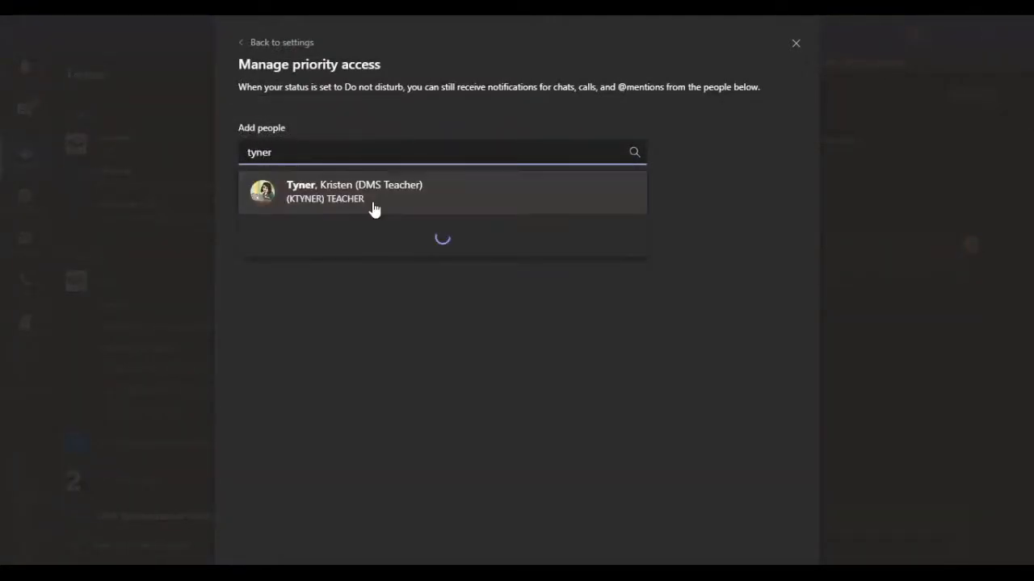
pyautogui.click(366, 208)
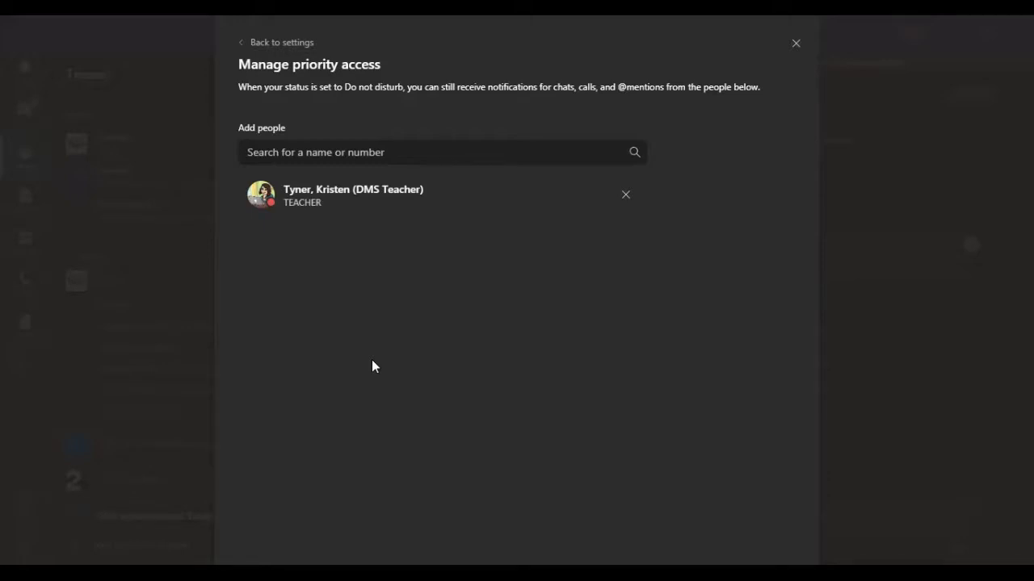
# Step: Remove the colleague from priority access, read the Do not disturb explanation, and return to the privacy settings
pyautogui.click(624, 195)
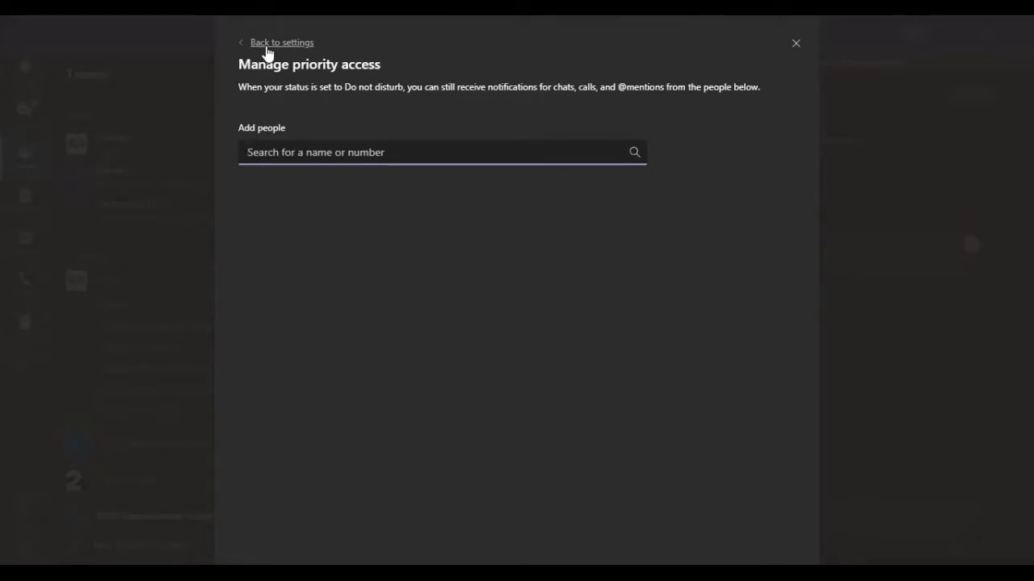
pyautogui.moveTo(238, 87); pyautogui.dragTo(761, 85)
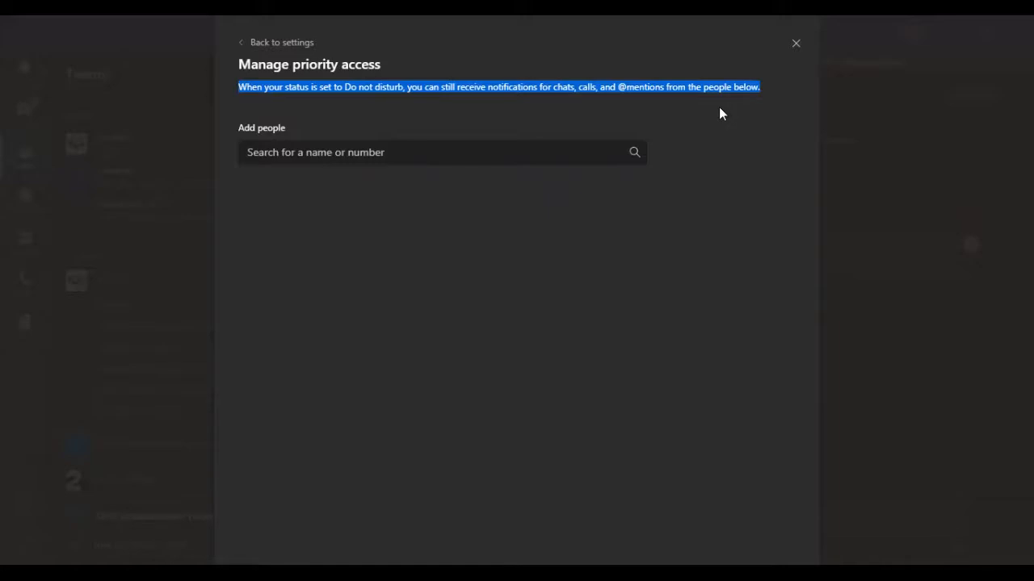
pyautogui.click(294, 44)
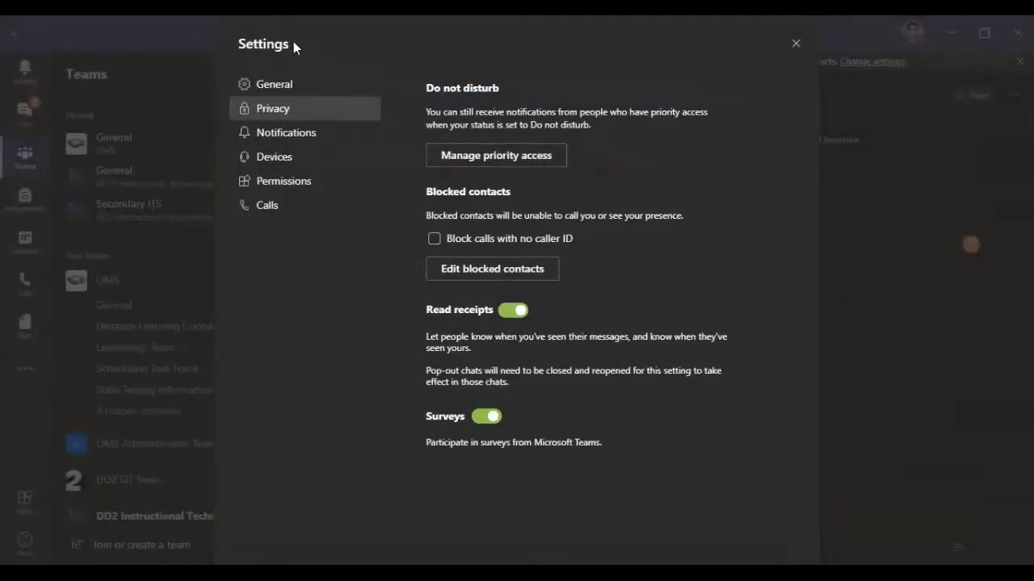
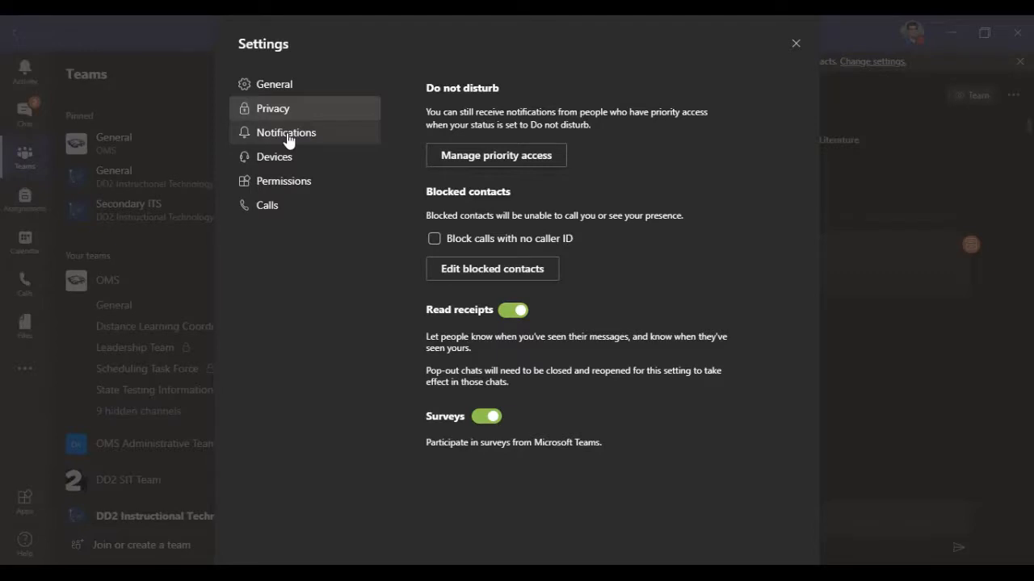
# Step: Open the device settings and look through the available audio device, speaker and microphone choices without changing any of them
pyautogui.click(289, 164)
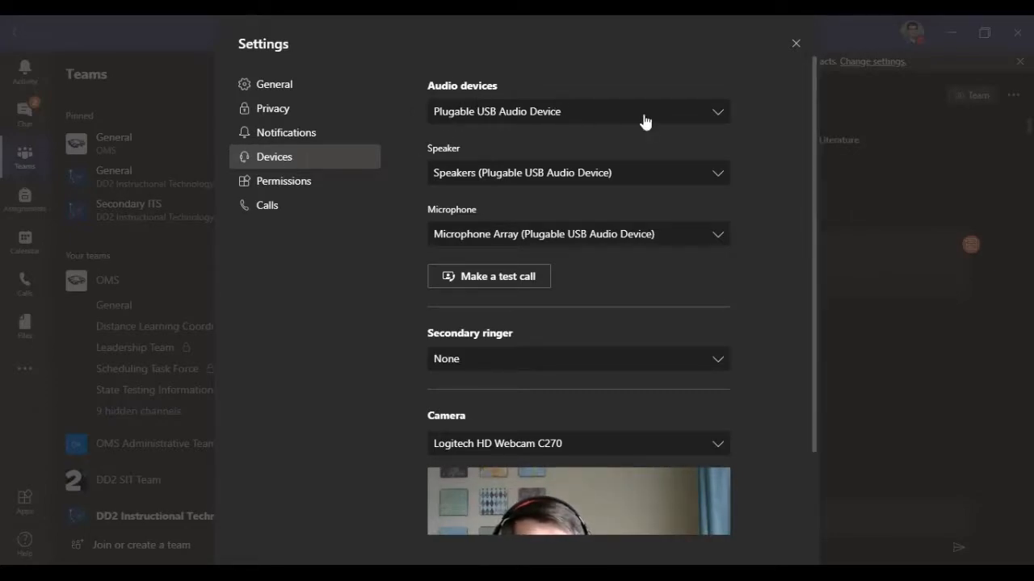
pyautogui.click(555, 117)
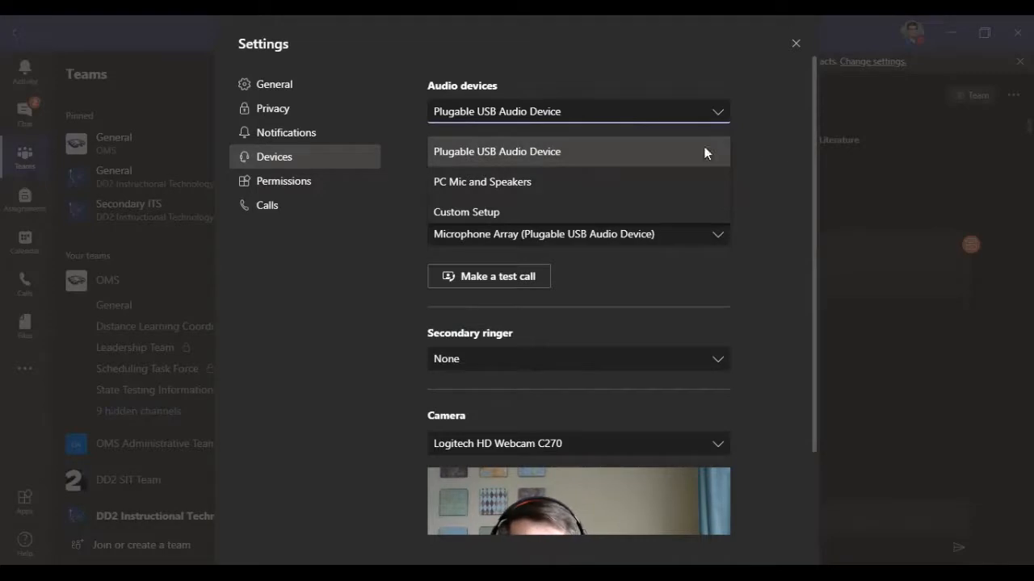
pyautogui.click(781, 181)
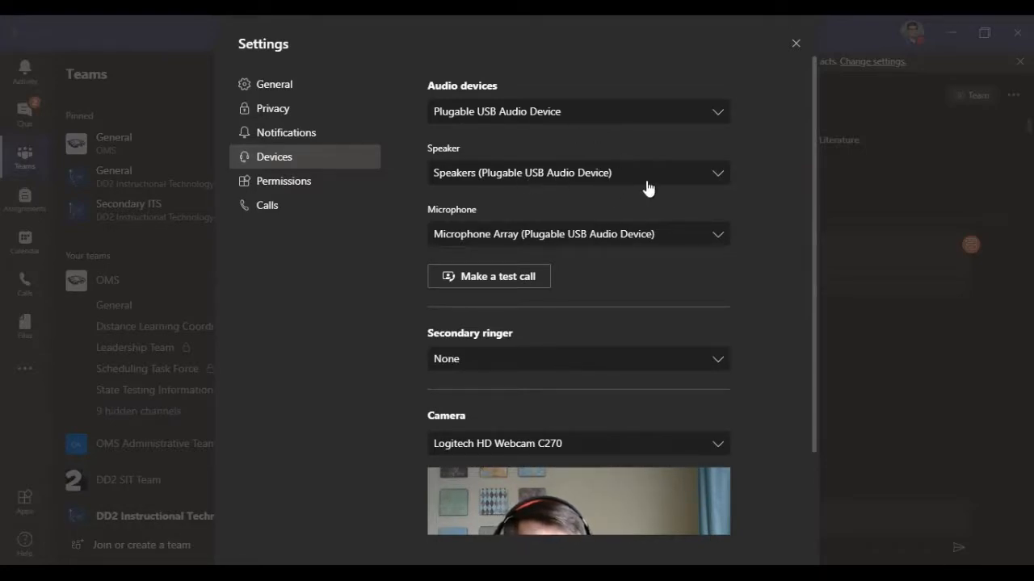
pyautogui.click(713, 180)
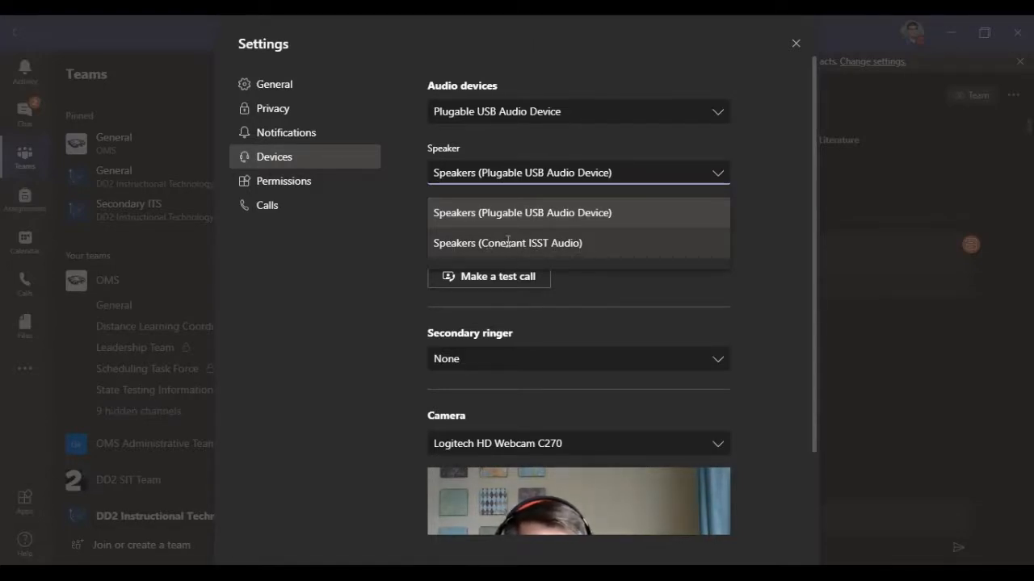
pyautogui.click(747, 237)
pyautogui.click(634, 235)
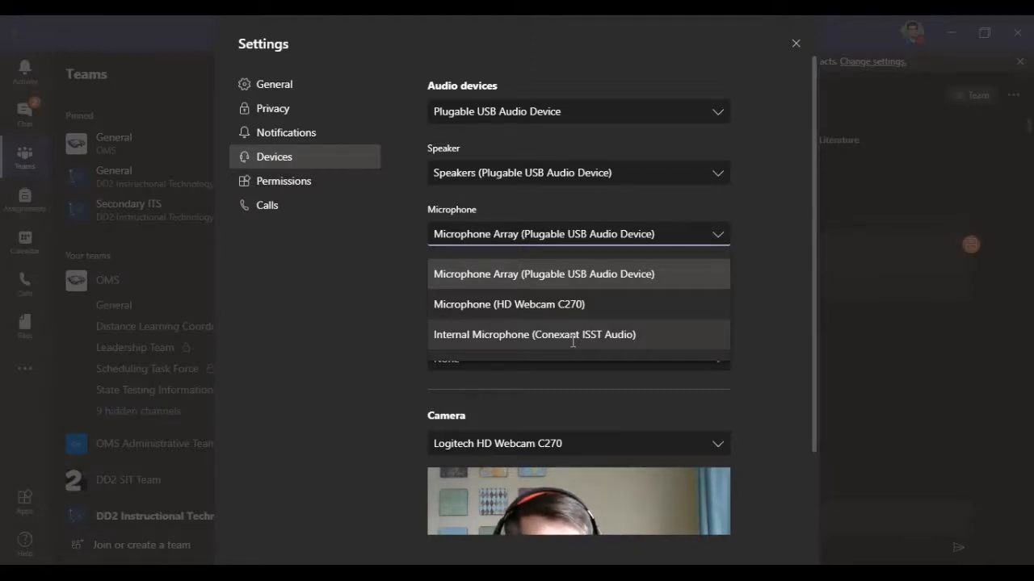
pyautogui.click(734, 315)
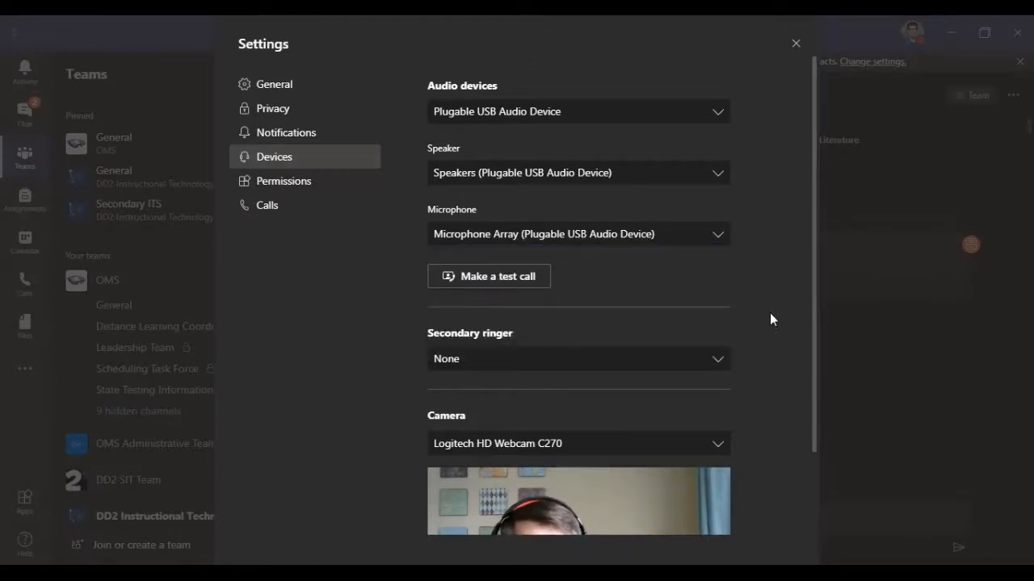
# Step: Examine the secondary ringer and camera choices and the camera preview, leaving both selections as they are
pyautogui.click(534, 365)
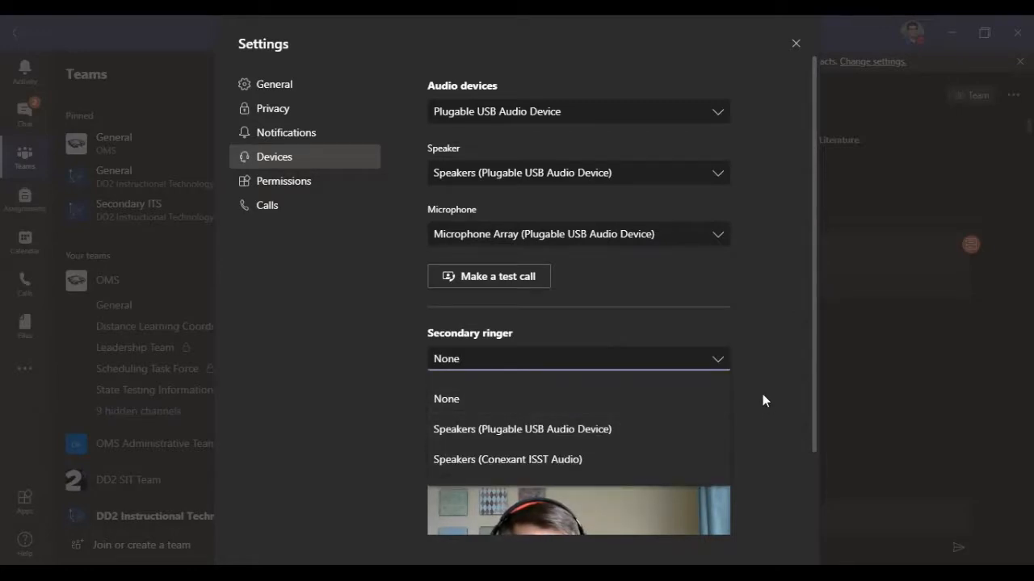
pyautogui.click(763, 401)
pyautogui.click(570, 366)
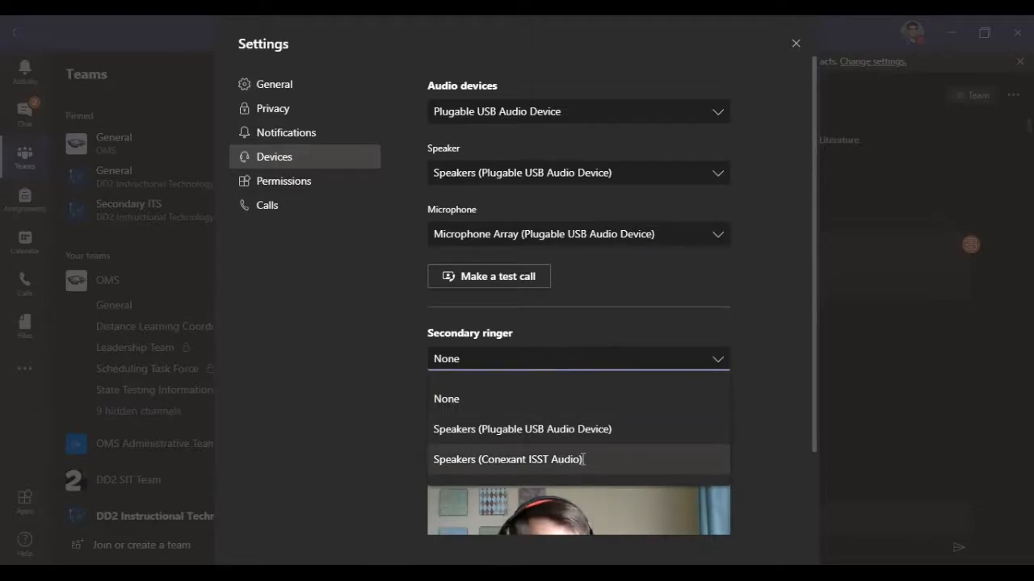
pyautogui.click(764, 375)
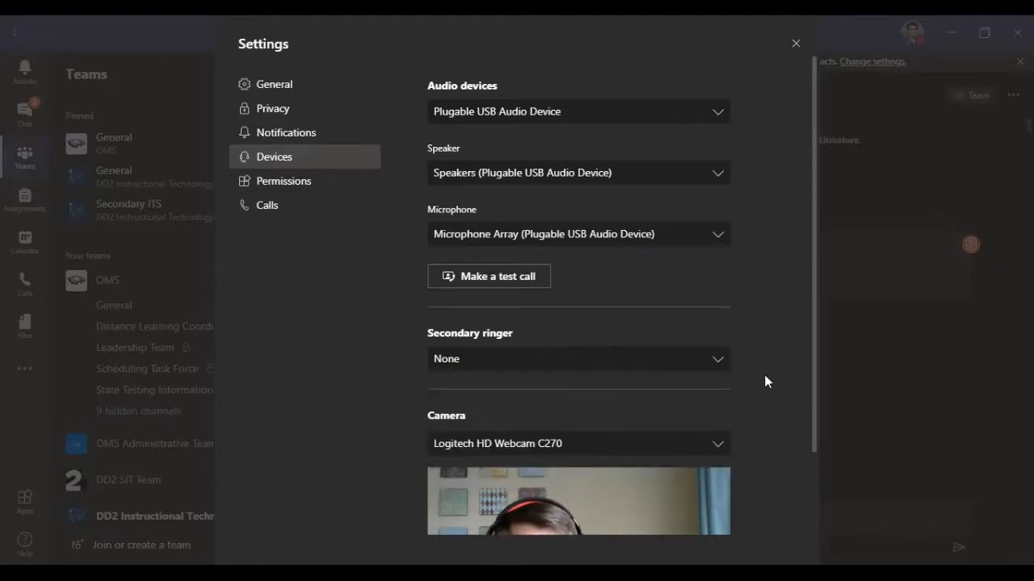
pyautogui.click(720, 448)
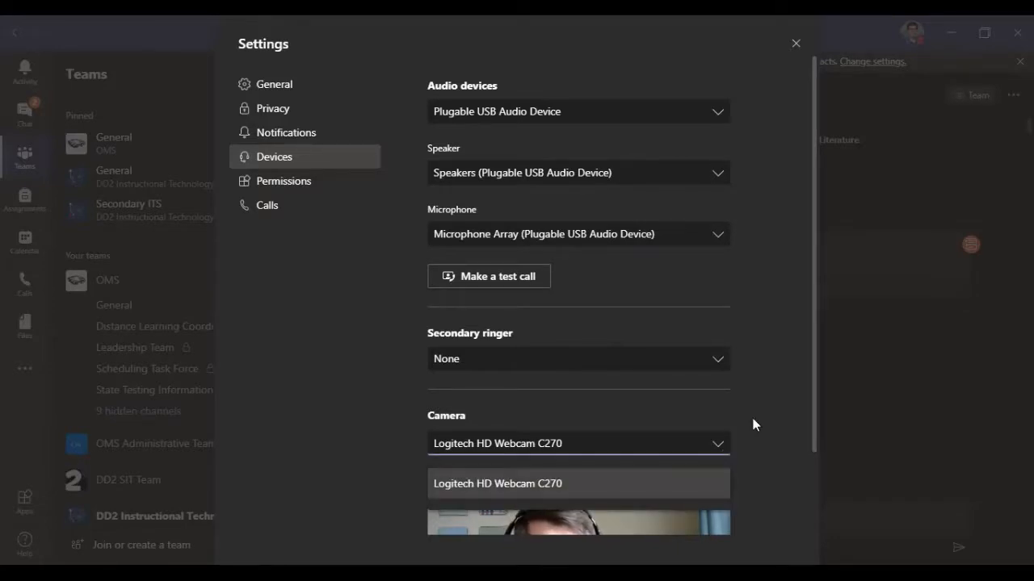
pyautogui.click(774, 414)
pyautogui.scroll(-1, 773, 415)
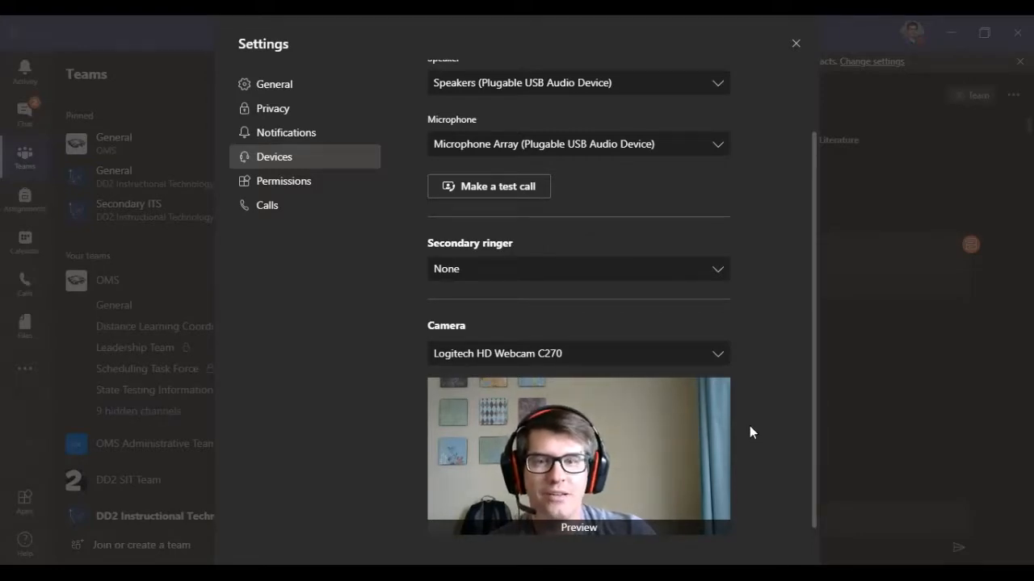
pyautogui.scroll(1, 749, 426)
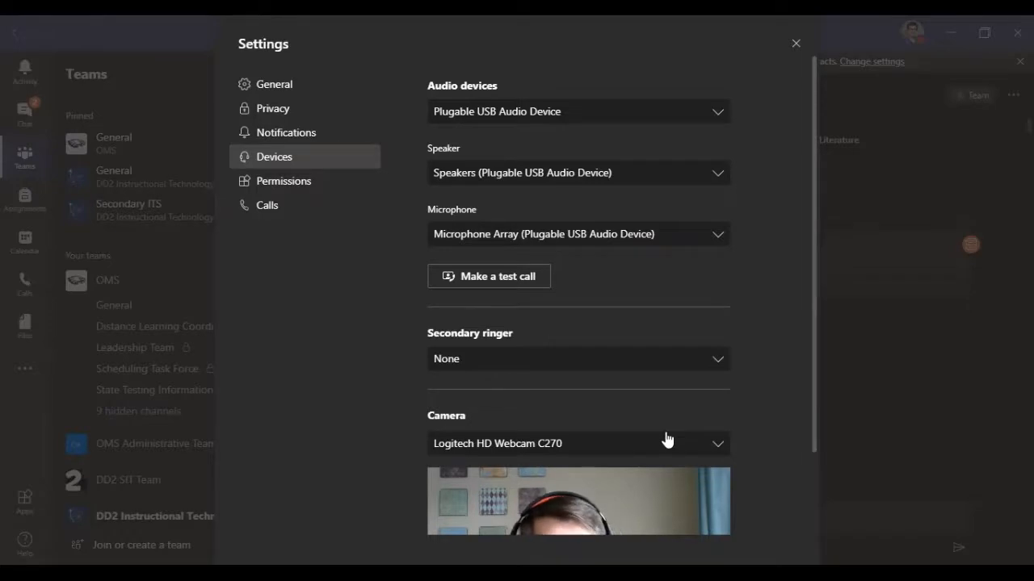
# Step: Review the microphone choices once more without changing the selection, and open the app permissions settings
pyautogui.click(658, 236)
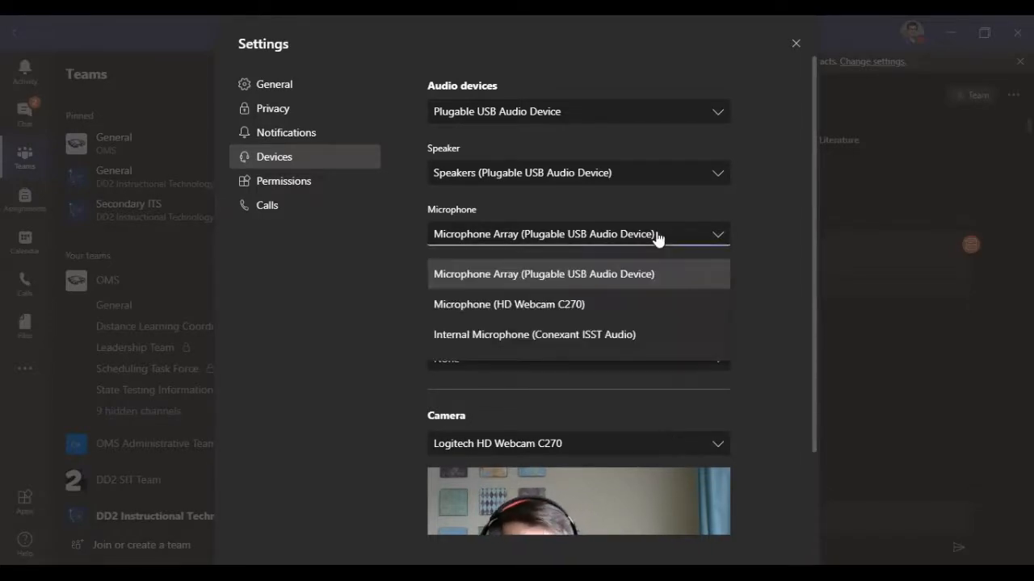
pyautogui.click(762, 252)
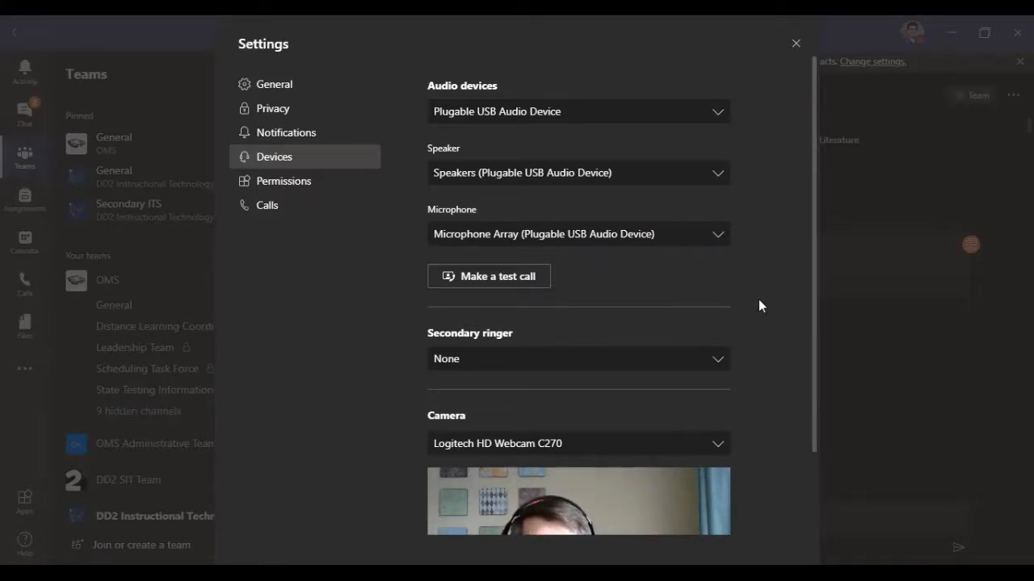
pyautogui.click(295, 187)
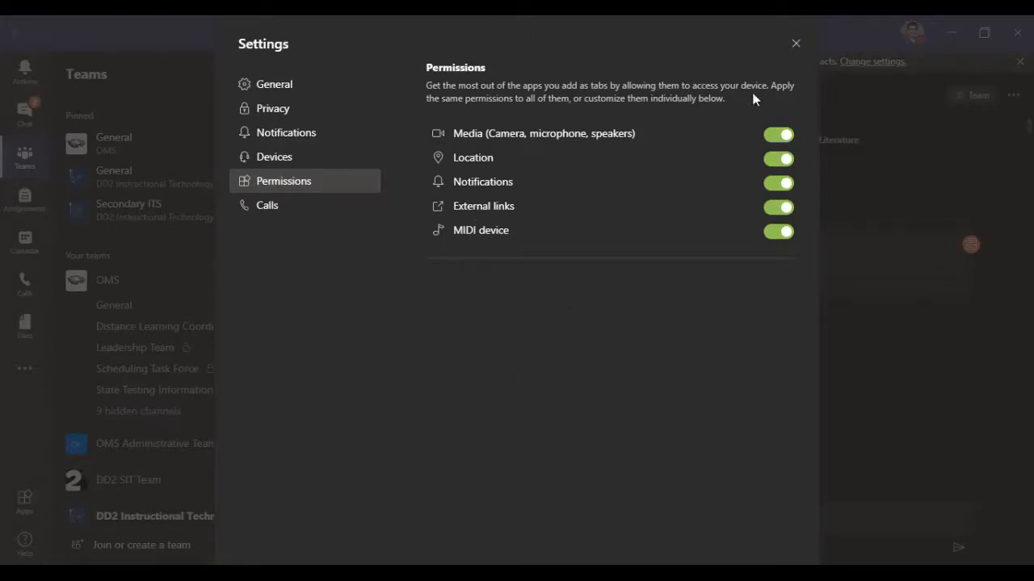
# Step: In the call settings, try the Forward my calls answering rule and switch back to Calls ring me
pyautogui.click(269, 207)
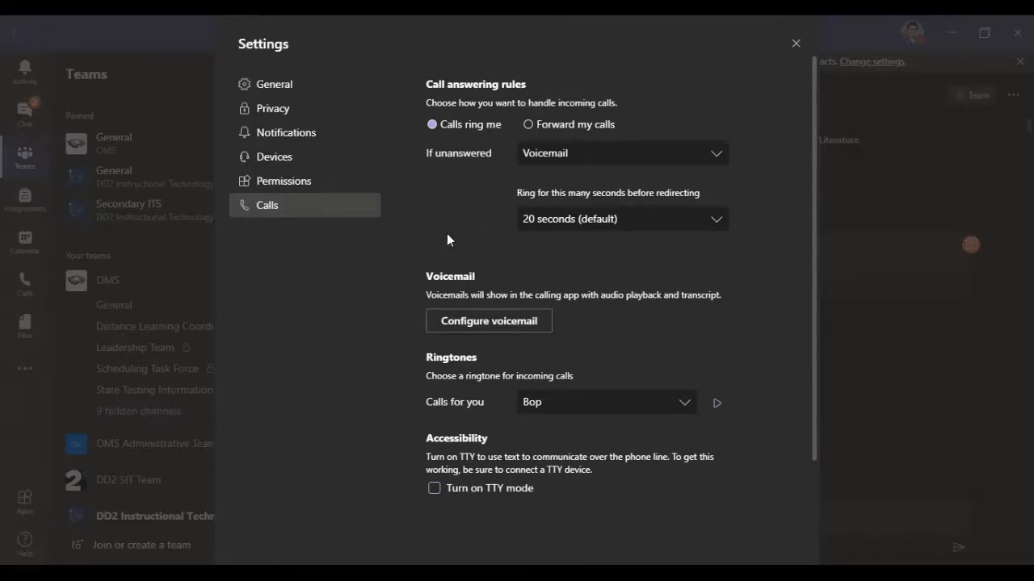
pyautogui.click(529, 125)
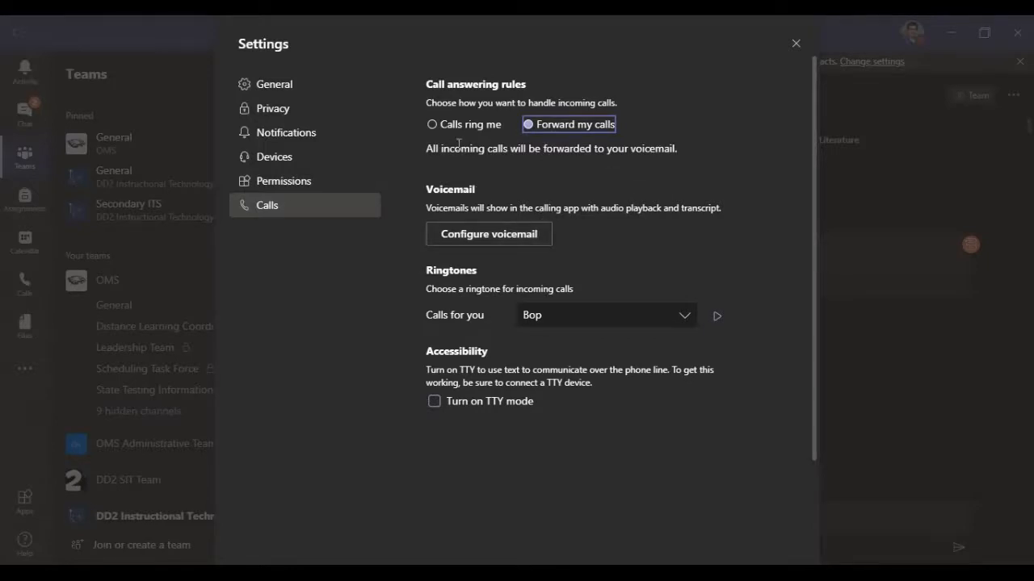
pyautogui.click(434, 126)
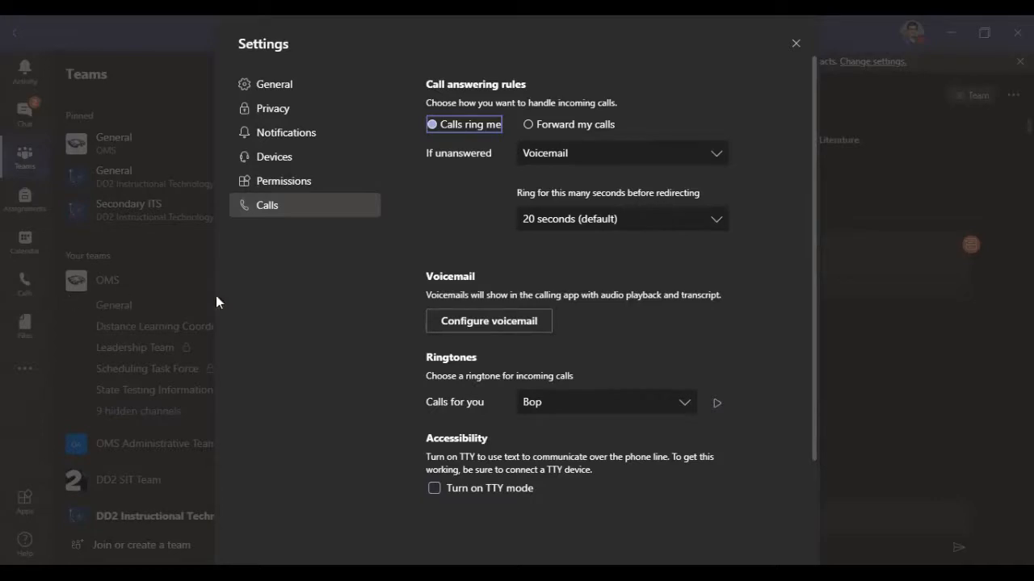
# Step: Examine the ring duration choices and the voicemail, ringtone and accessibility call options without changing them
pyautogui.click(637, 226)
pyautogui.click(481, 245)
pyautogui.scroll(-1, 505, 400)
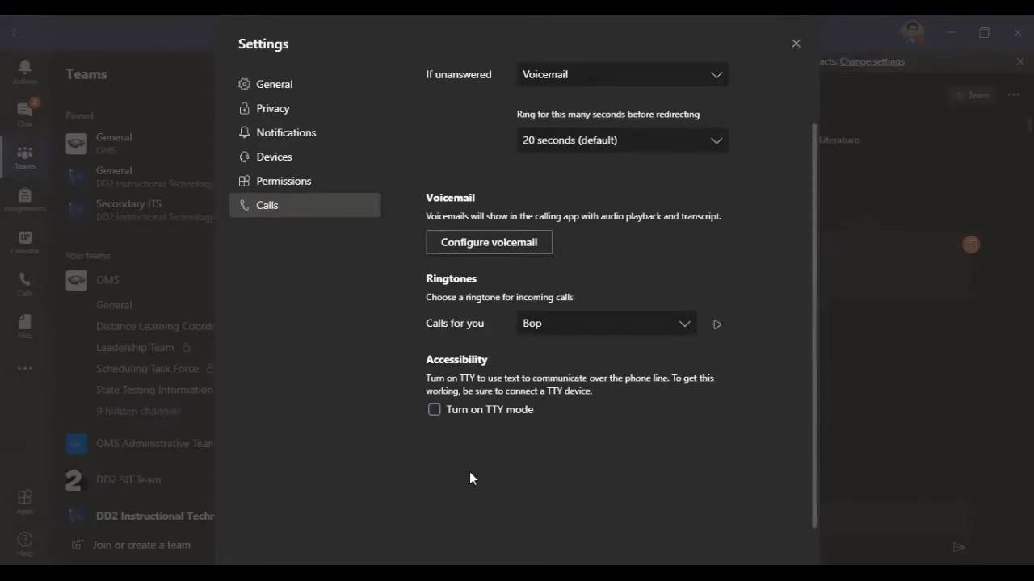
pyautogui.scroll(1, 470, 471)
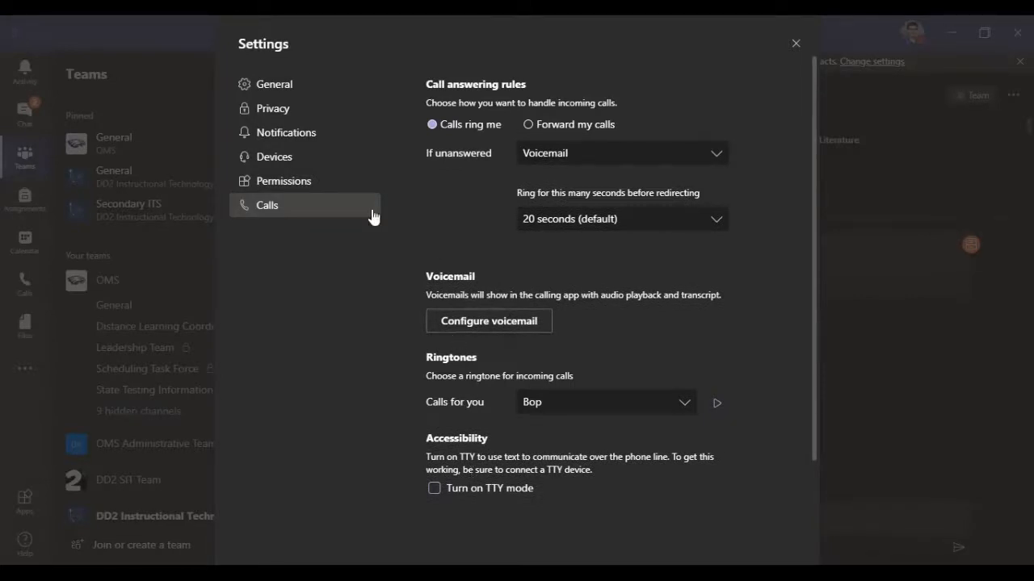
# Step: Open the notification settings and look through the Mentions, Messages, Other, Highlights, Meetings and Status options
pyautogui.click(294, 139)
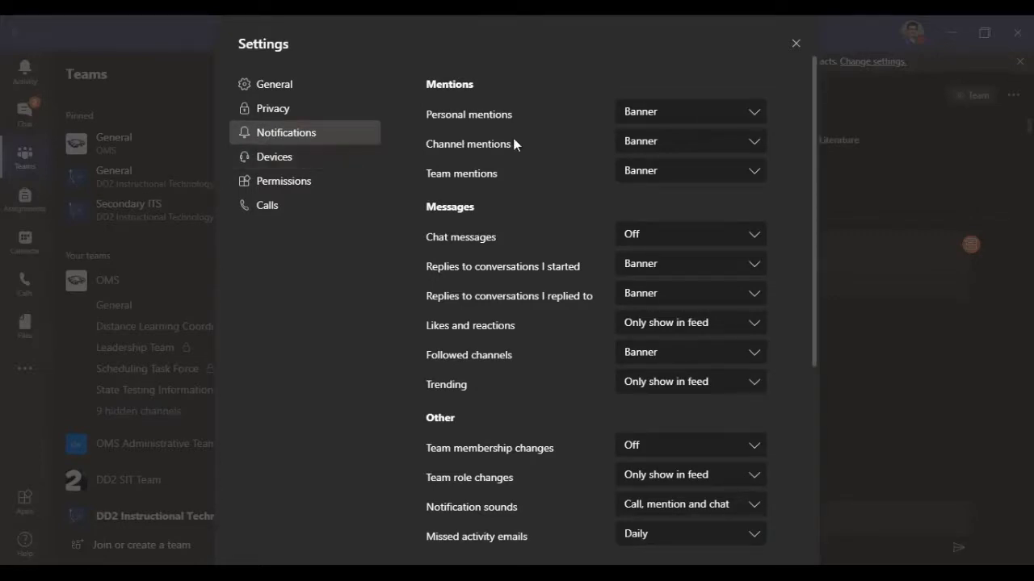
pyautogui.scroll(-3, 544, 172)
pyautogui.scroll(3, 523, 340)
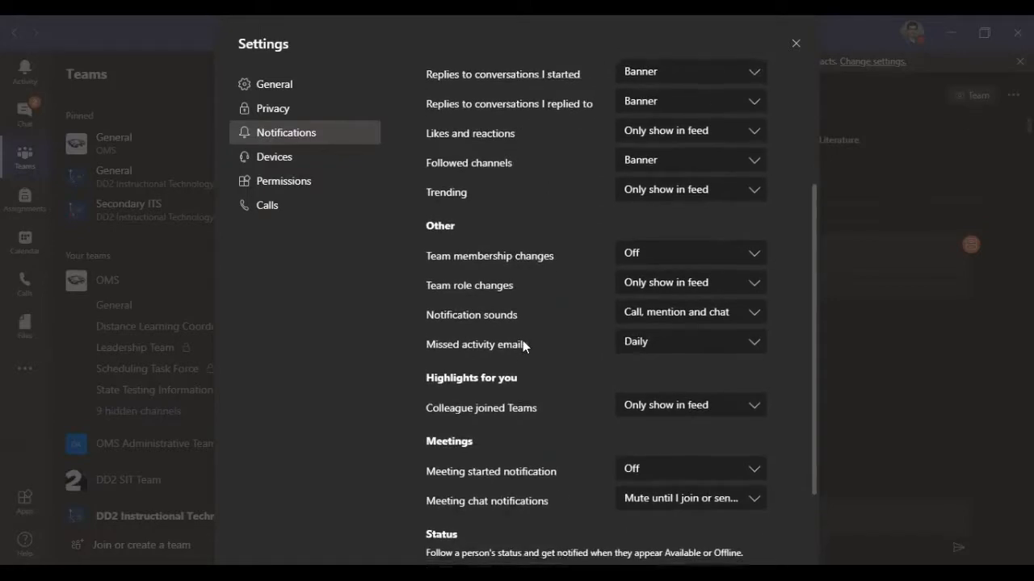
pyautogui.scroll(-3, 523, 340)
pyautogui.scroll(-1, 524, 342)
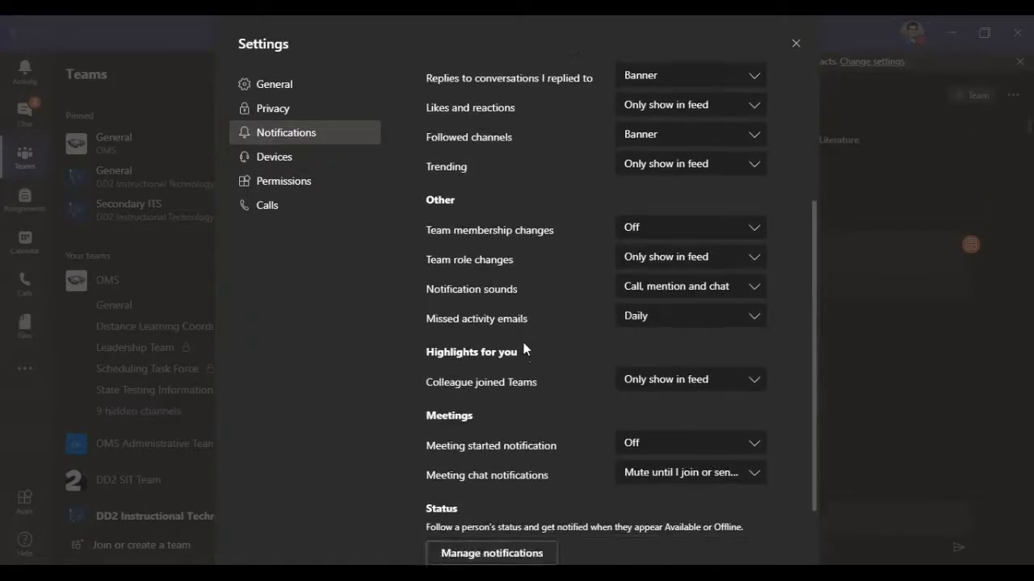
pyautogui.scroll(3, 525, 353)
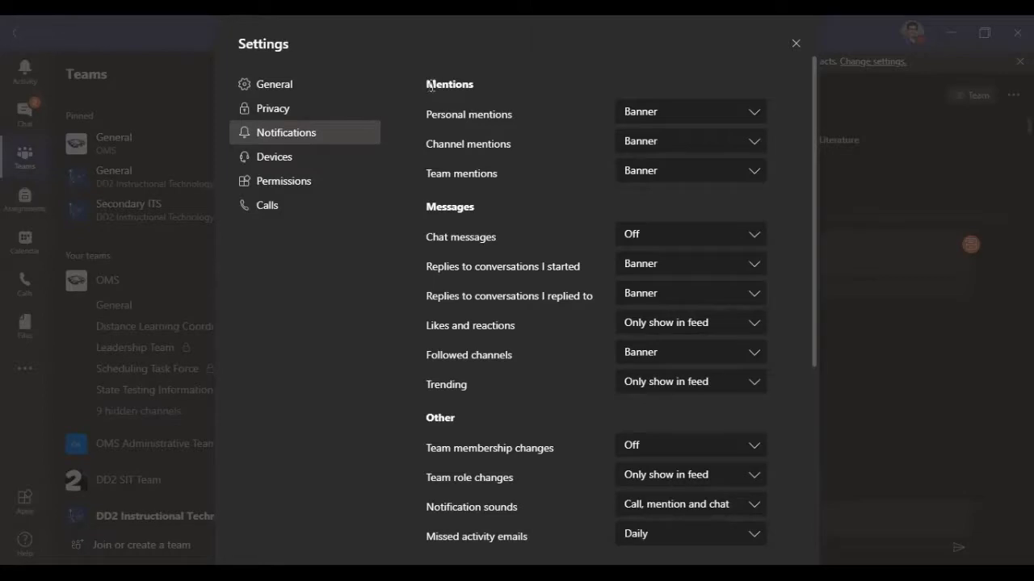
# Step: Examine the delivery choices for personal mentions in the Mentions section, keeping Banner selected
pyautogui.moveTo(428, 86); pyautogui.dragTo(481, 86)
pyautogui.click(497, 91)
pyautogui.click(661, 117)
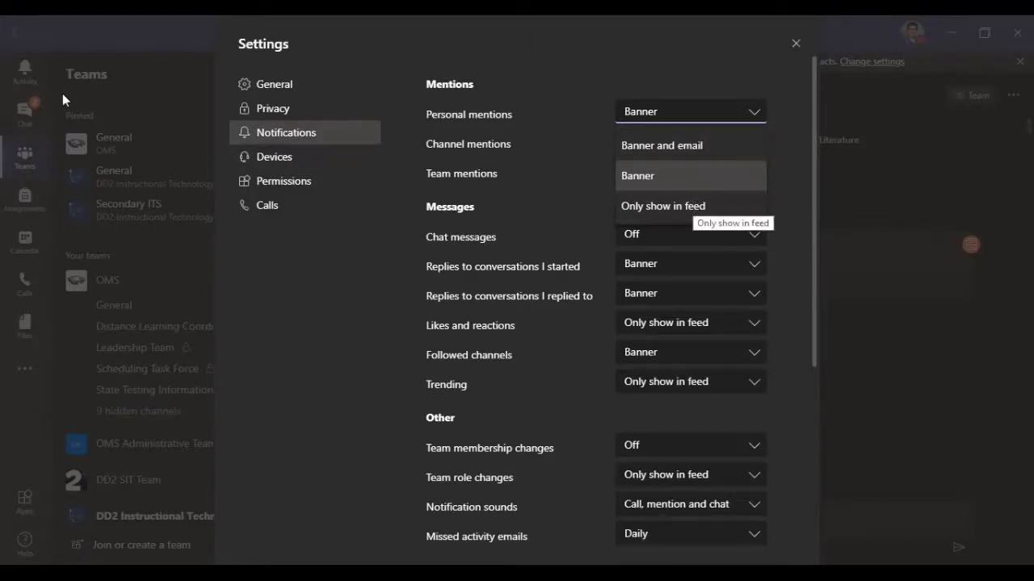
pyautogui.click(646, 176)
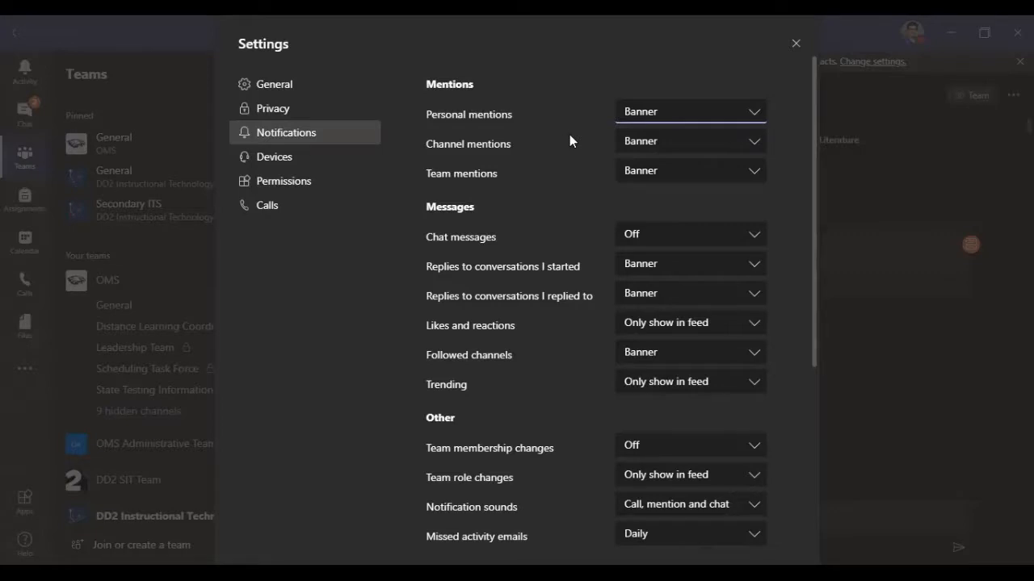
pyautogui.click(646, 117)
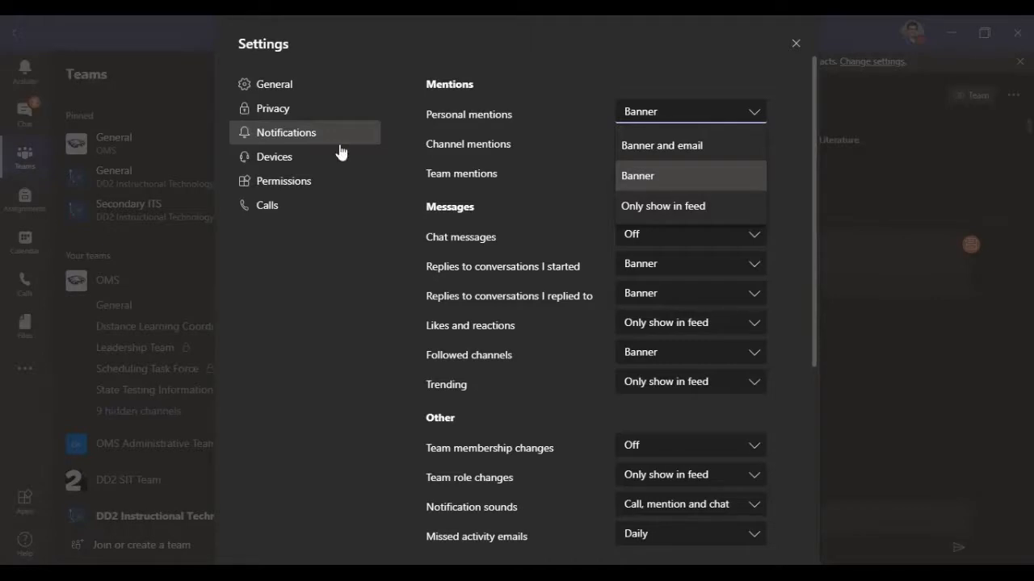
pyautogui.click(635, 174)
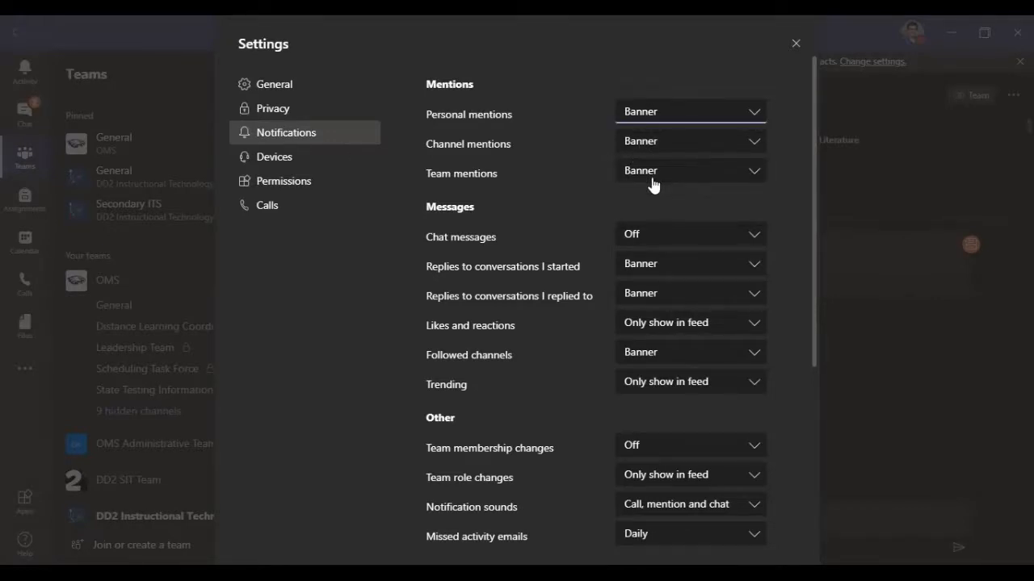
pyautogui.click(644, 118)
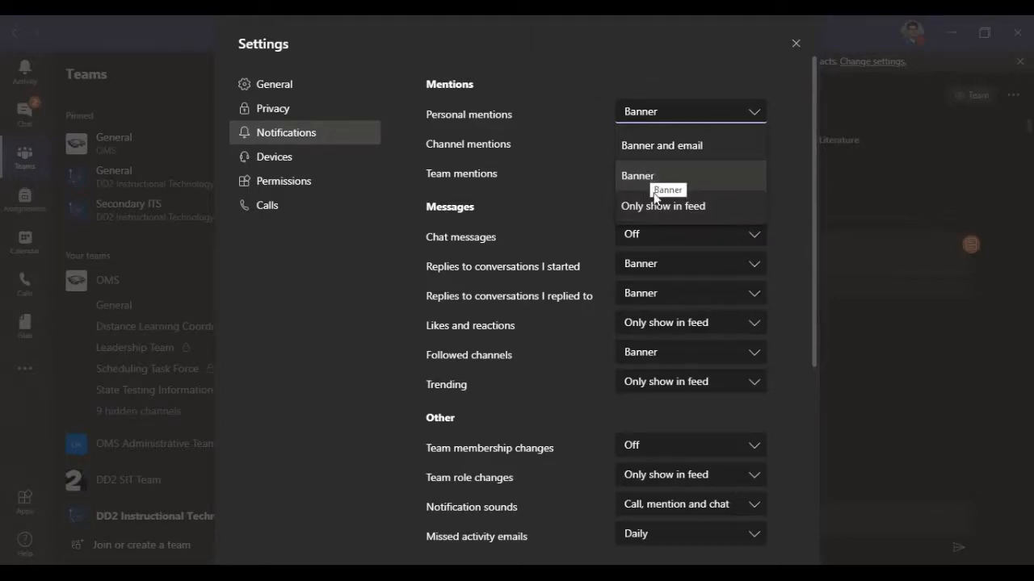
pyautogui.click(638, 176)
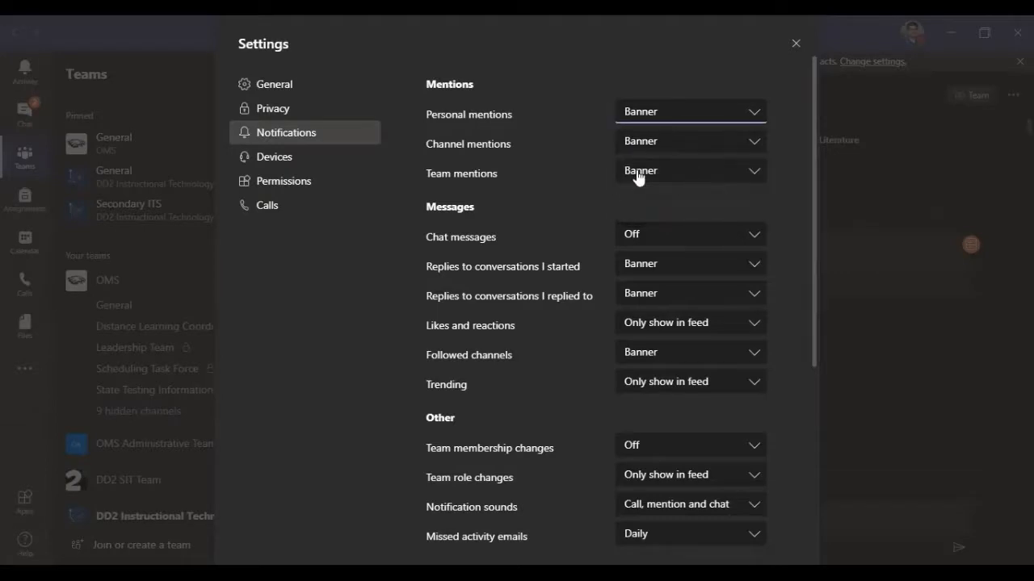
# Step: Try Only show in feed for personal mentions and set the option back to Banner
pyautogui.click(654, 121)
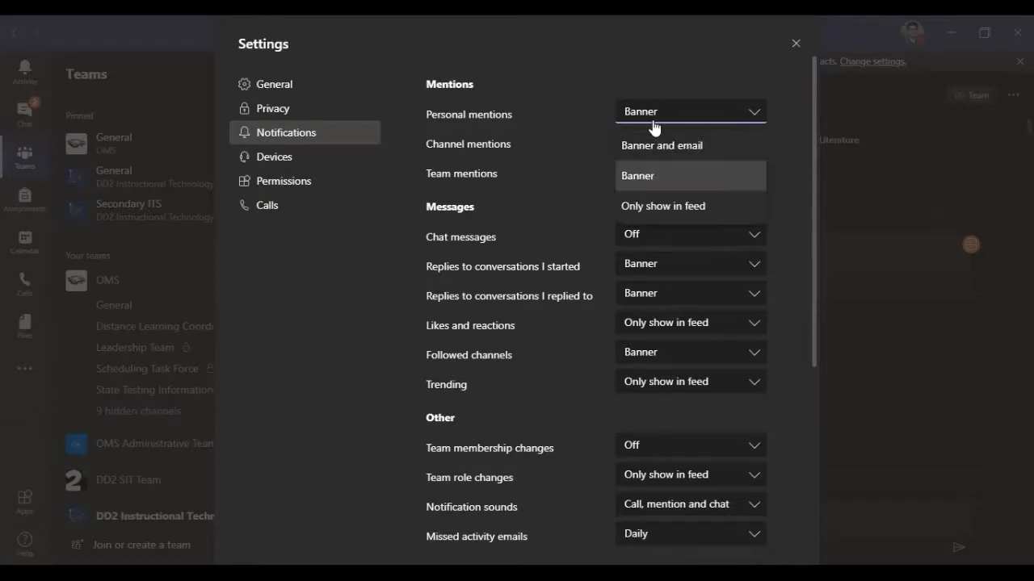
pyautogui.click(656, 208)
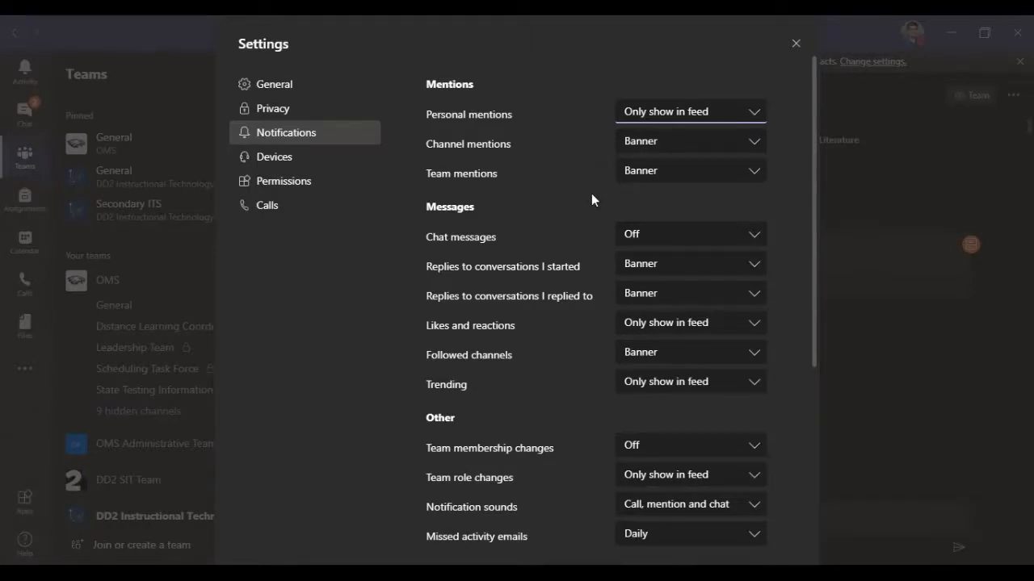
pyautogui.click(661, 115)
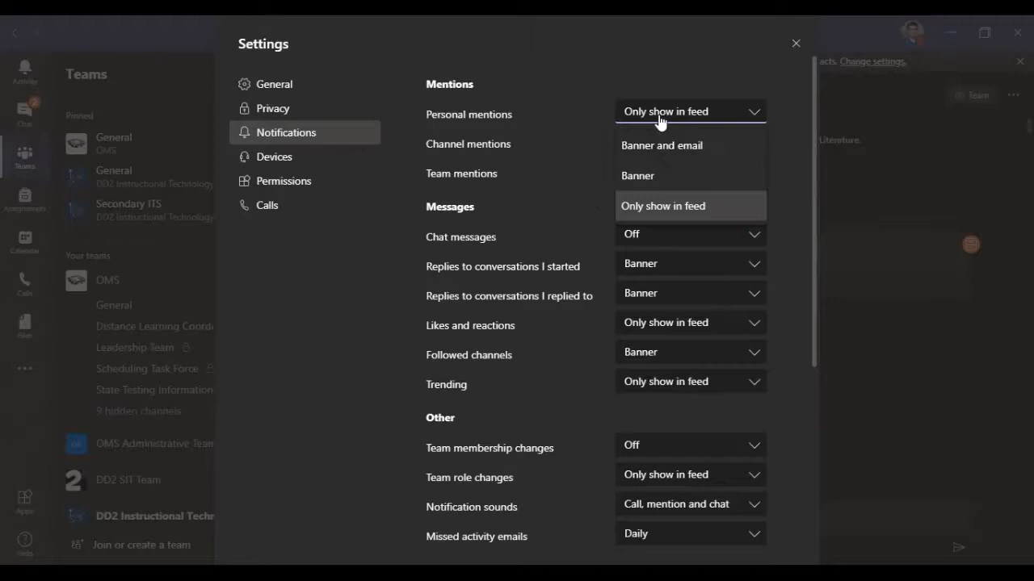
pyautogui.click(654, 171)
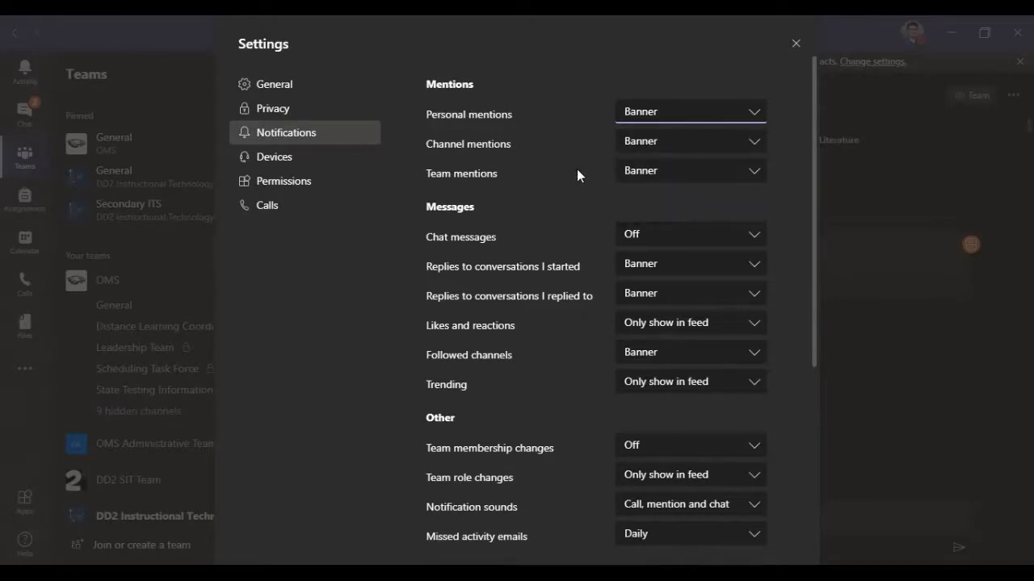
# Step: Examine the delivery choices for chat messages and for replies to conversations I started in the Messages notification section
pyautogui.scroll(-1, 517, 201)
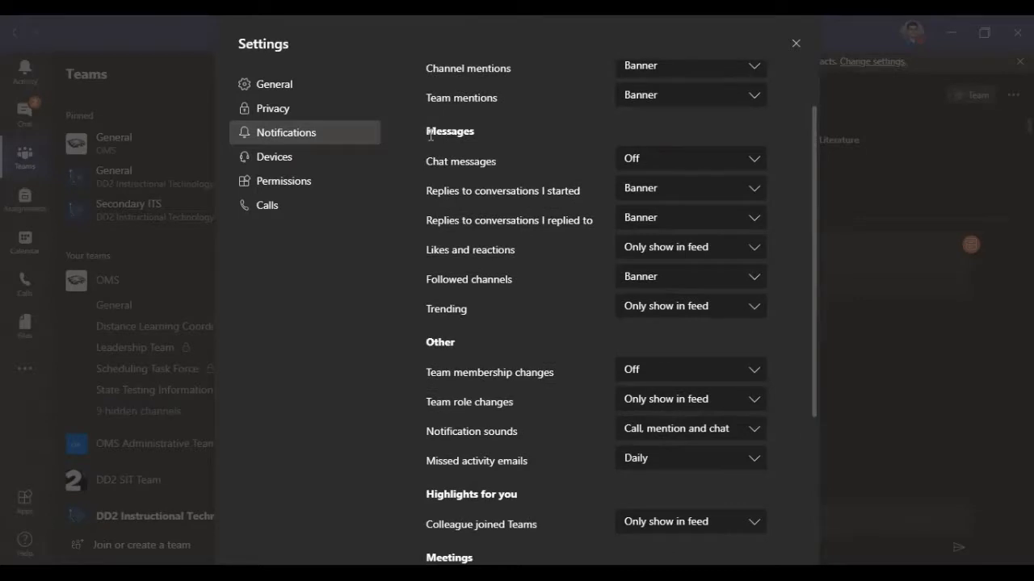
pyautogui.moveTo(428, 134); pyautogui.dragTo(502, 127)
pyautogui.click(490, 155)
pyautogui.click(634, 160)
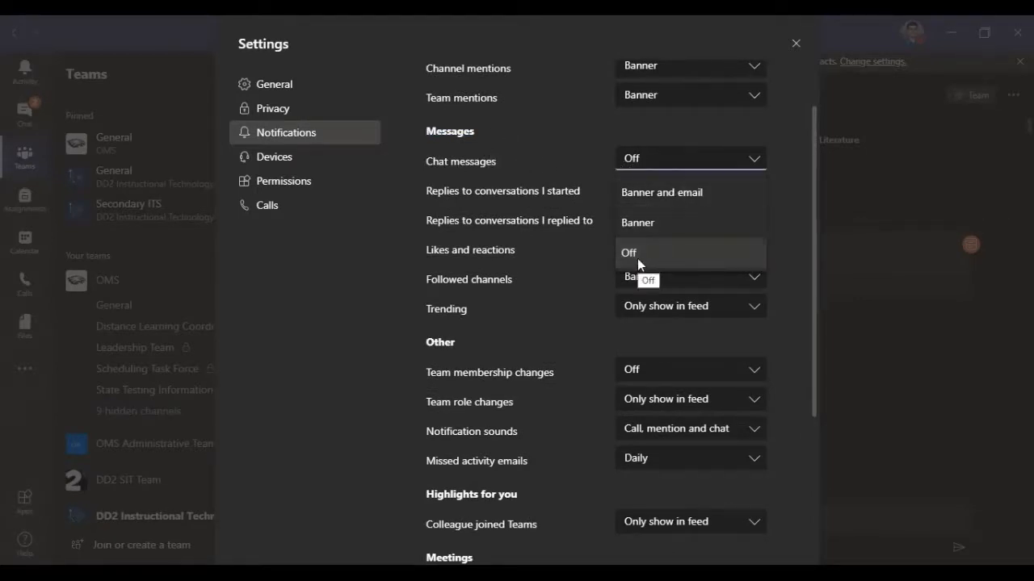
pyautogui.click(492, 165)
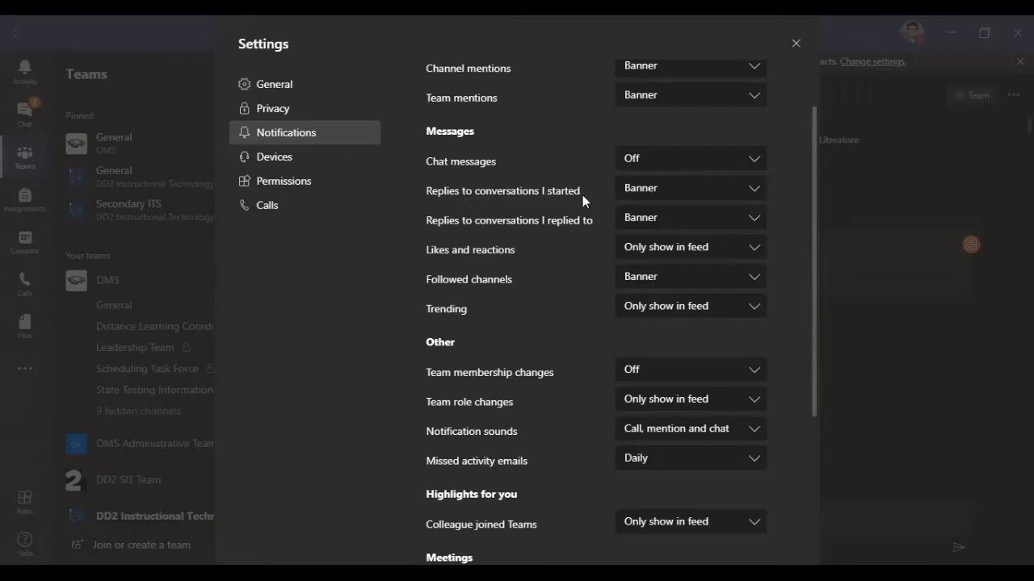
pyautogui.click(661, 194)
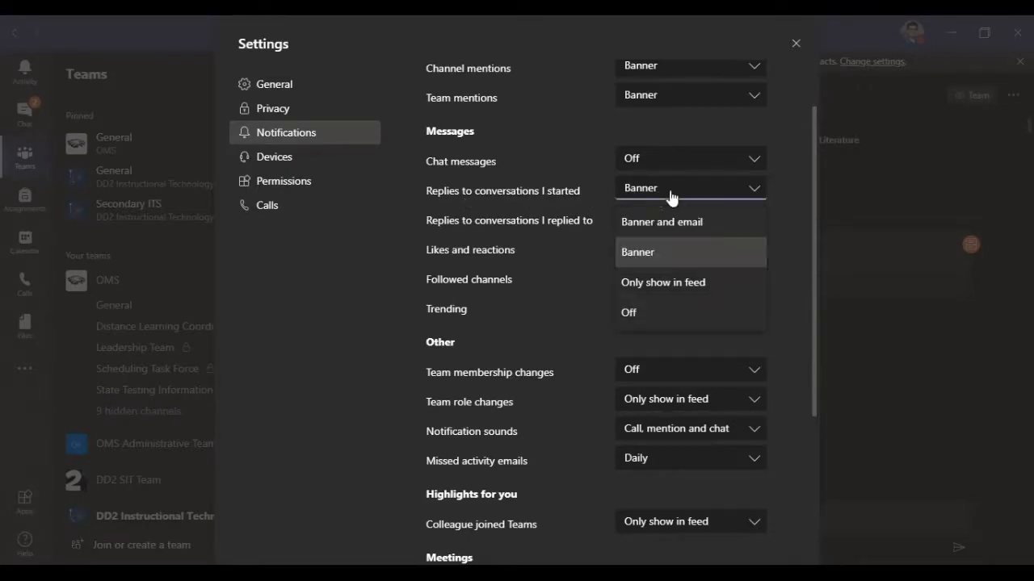
# Step: Examine the delivery choices for team mentions and personal mentions in the Mentions section without changing them
pyautogui.click(651, 103)
pyautogui.scroll(1, 566, 126)
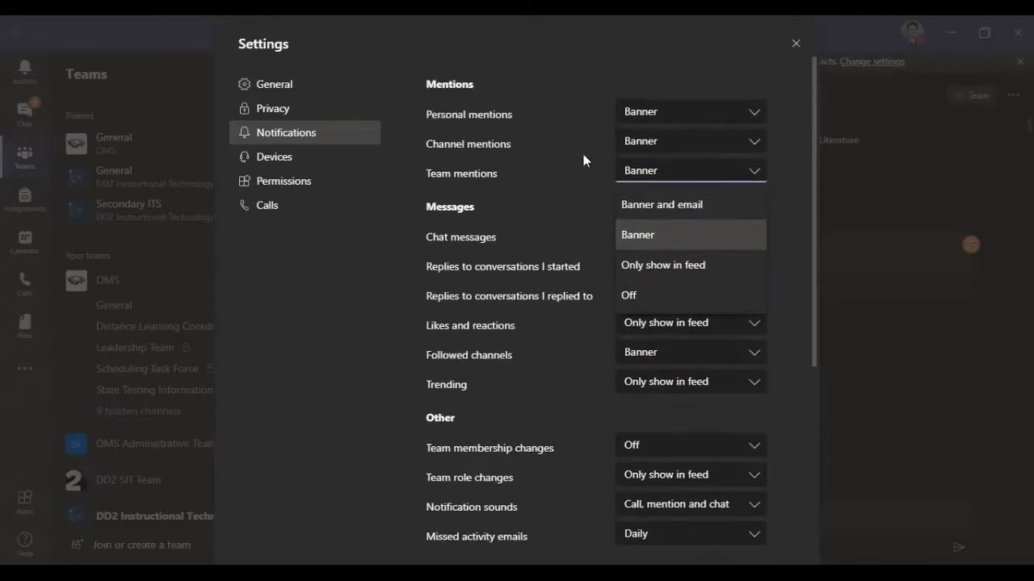
pyautogui.click(583, 158)
pyautogui.click(646, 113)
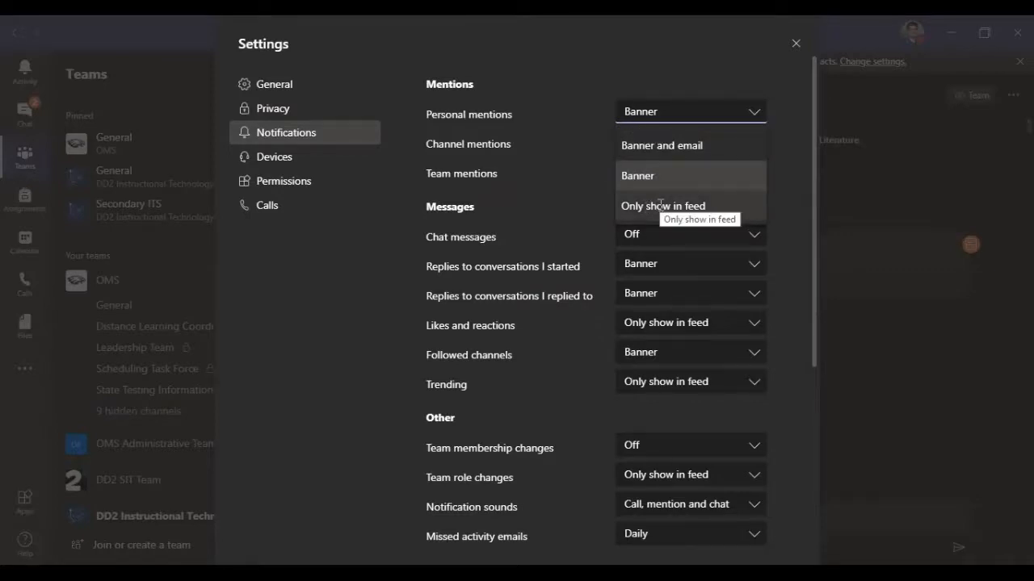
pyautogui.click(566, 165)
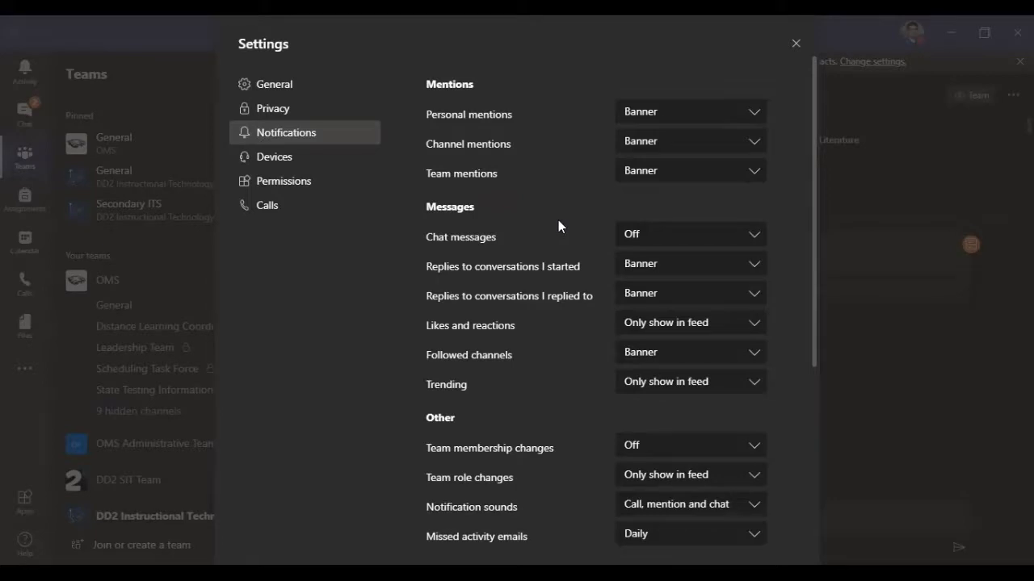
# Step: Examine the delivery choices for likes and reactions in the Messages section without changing the selection
pyautogui.scroll(-1, 558, 220)
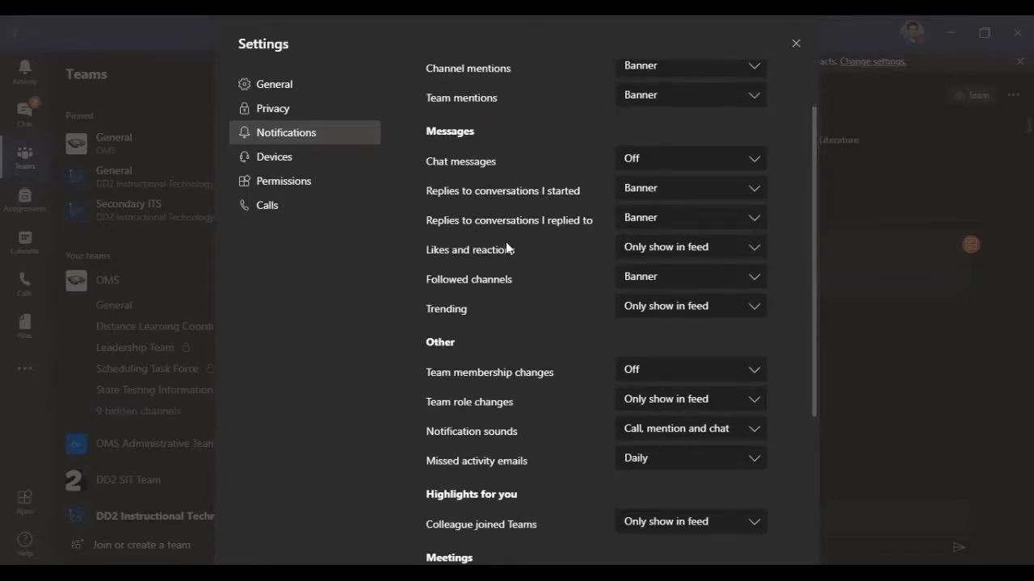
pyautogui.click(653, 255)
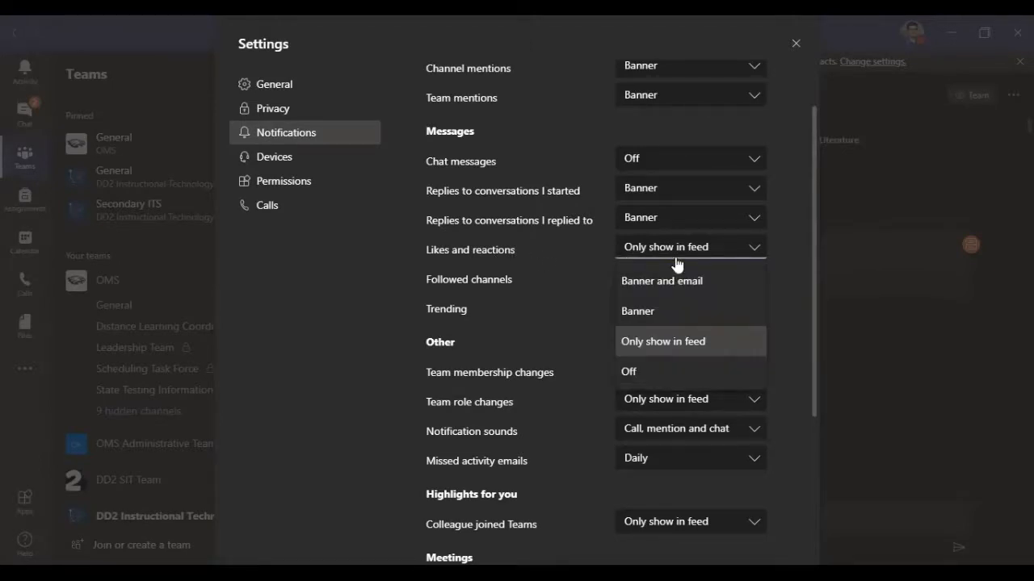
pyautogui.click(562, 248)
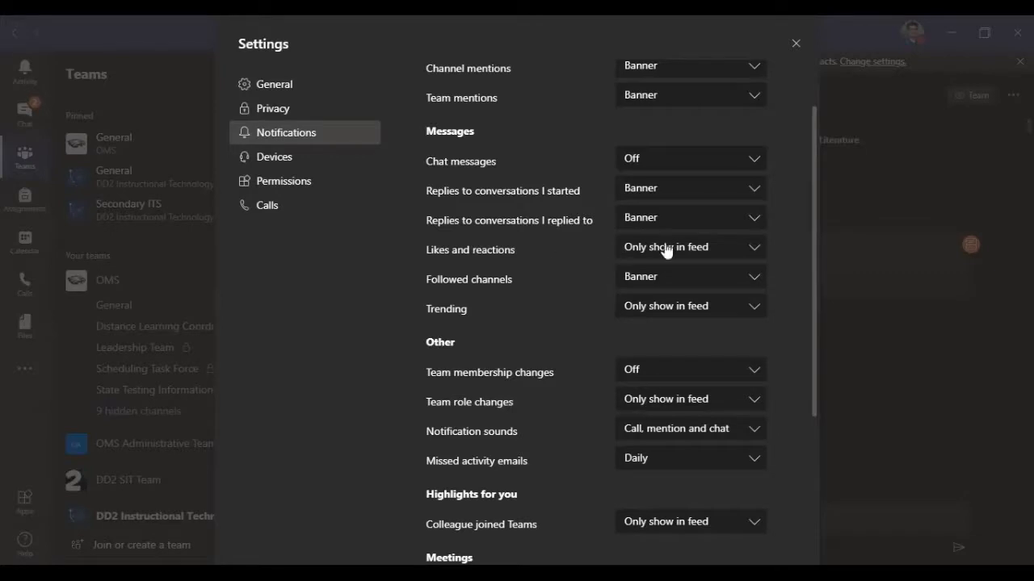
# Step: Look through the Other notification section and examine the delivery choices for team membership changes, keeping Off selected
pyautogui.scroll(-2, 628, 286)
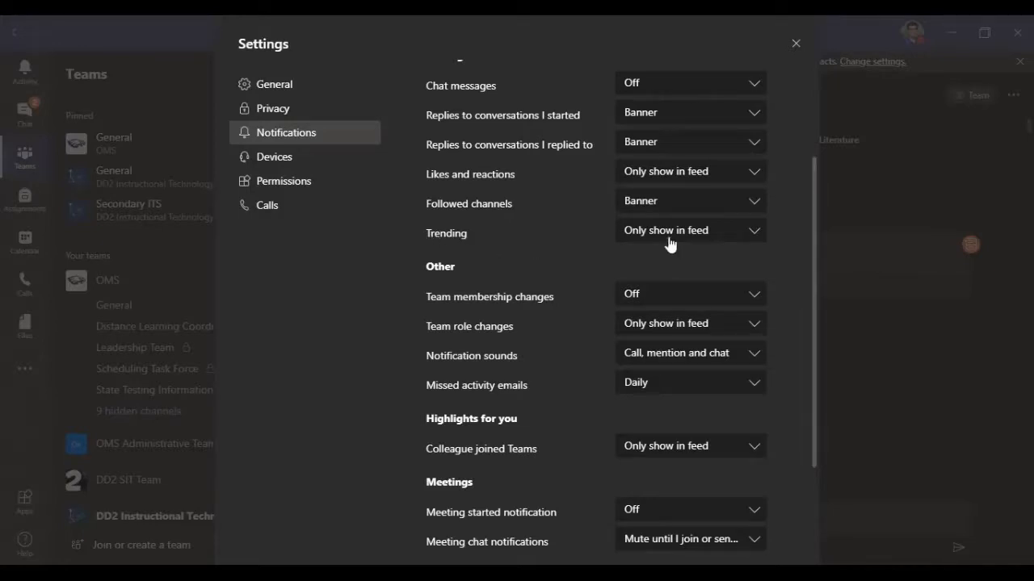
pyautogui.scroll(-2, 558, 275)
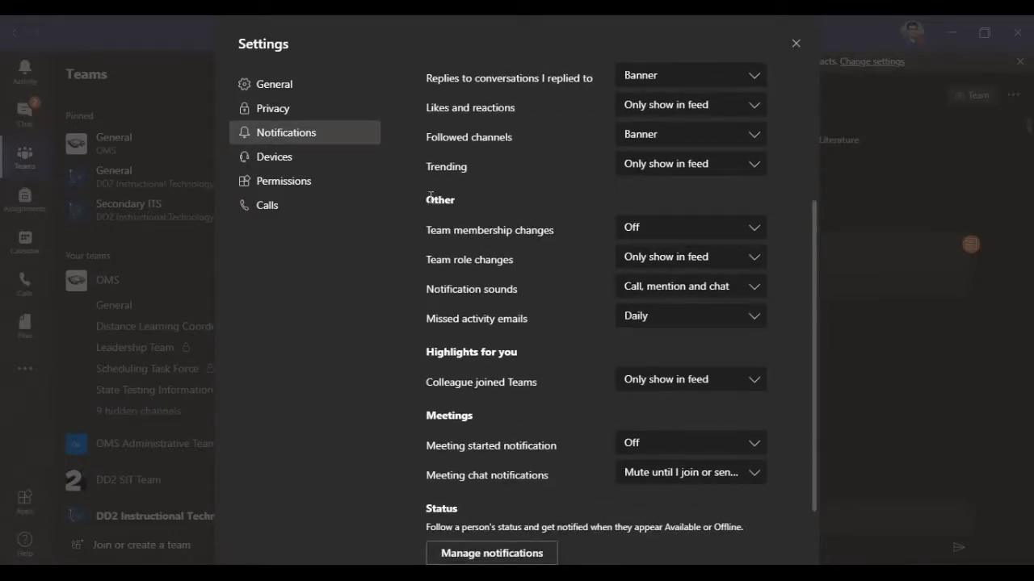
pyautogui.moveTo(428, 201); pyautogui.dragTo(467, 199)
pyautogui.moveTo(430, 232); pyautogui.dragTo(527, 241)
pyautogui.click(514, 254)
pyautogui.click(677, 233)
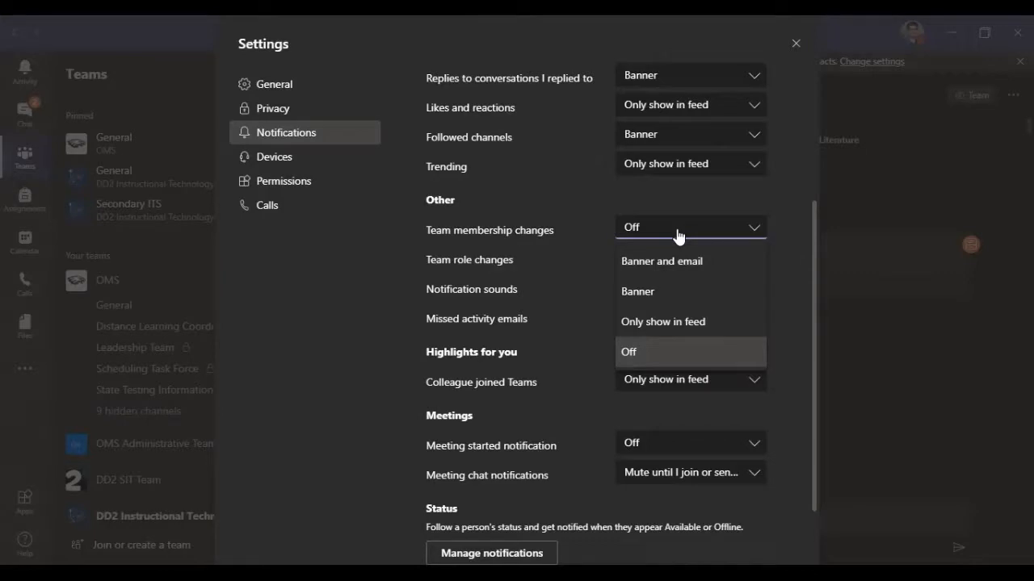
pyautogui.click(678, 233)
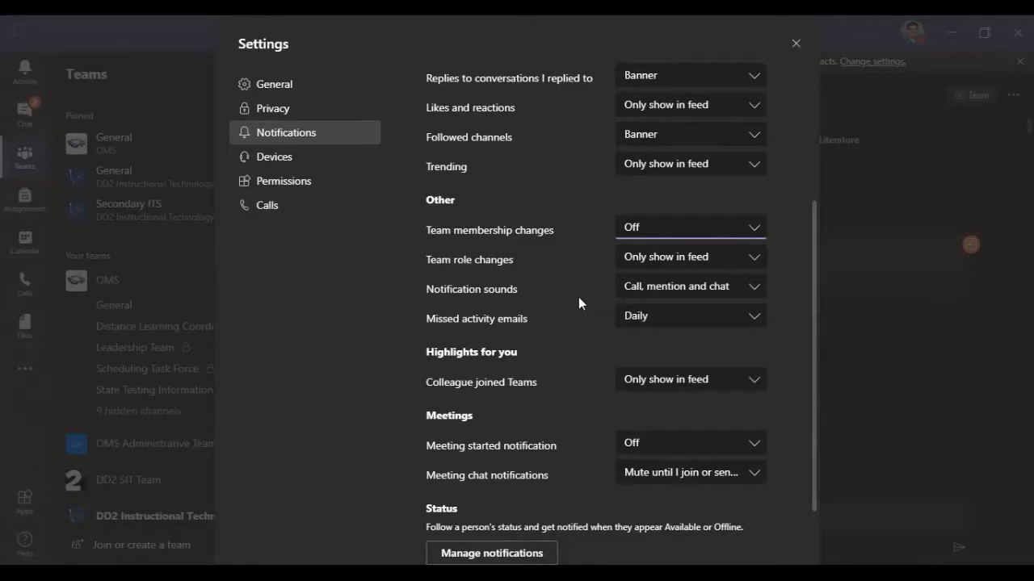
# Step: Examine the notification sound choices and the missed activity email intervals, keeping the emails set to Daily
pyautogui.click(684, 301)
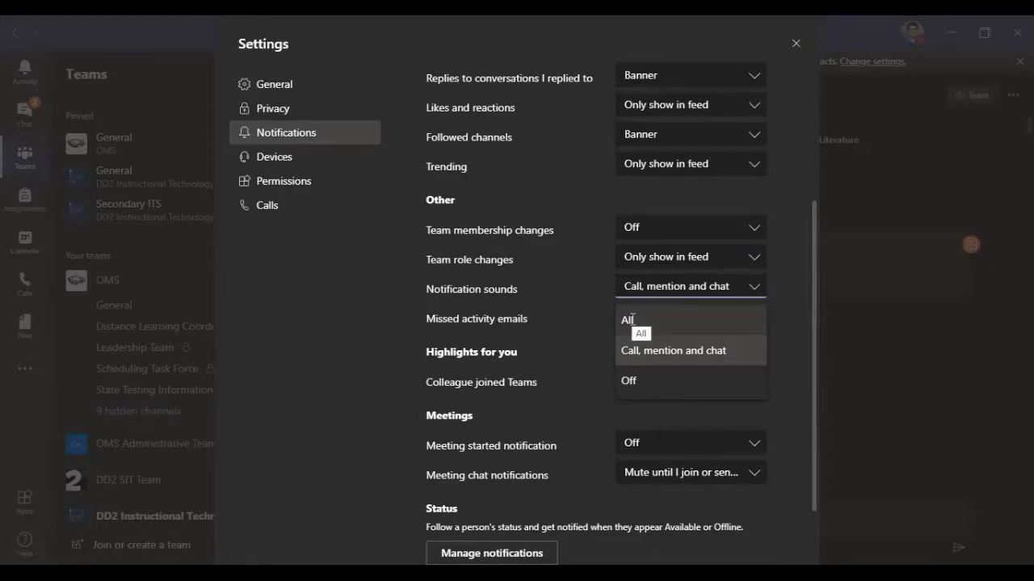
pyautogui.click(556, 289)
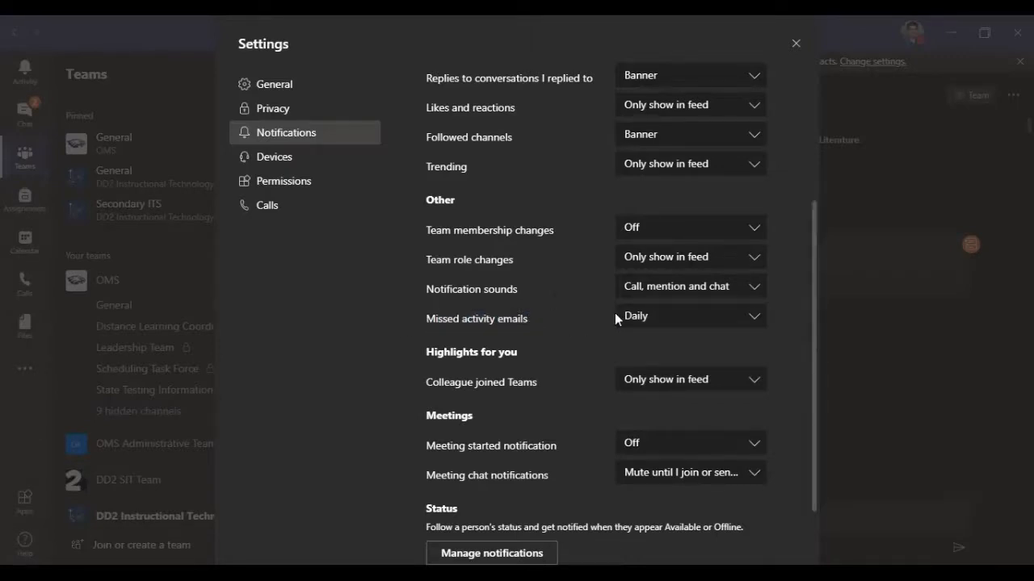
pyautogui.click(664, 331)
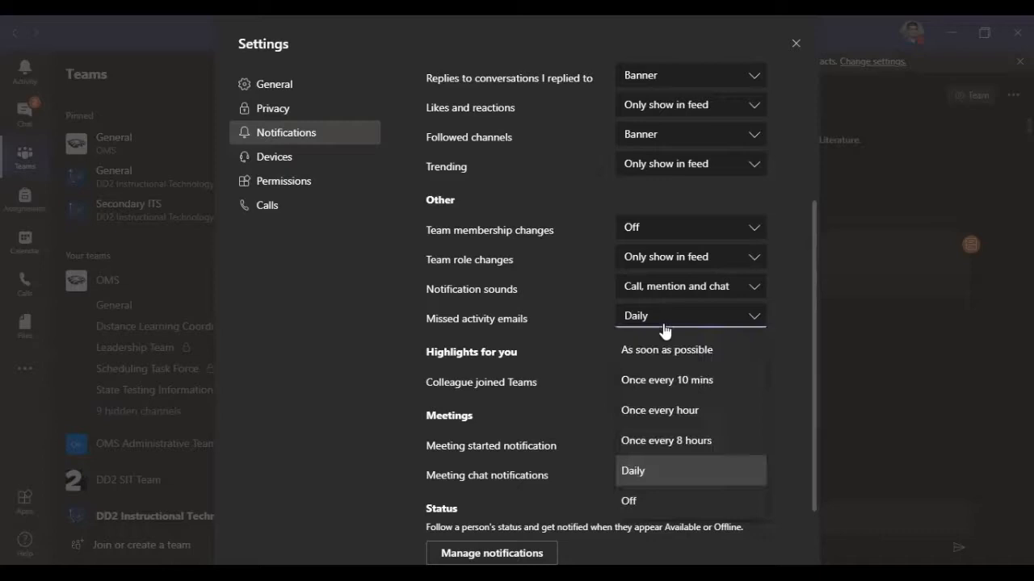
pyautogui.click(666, 475)
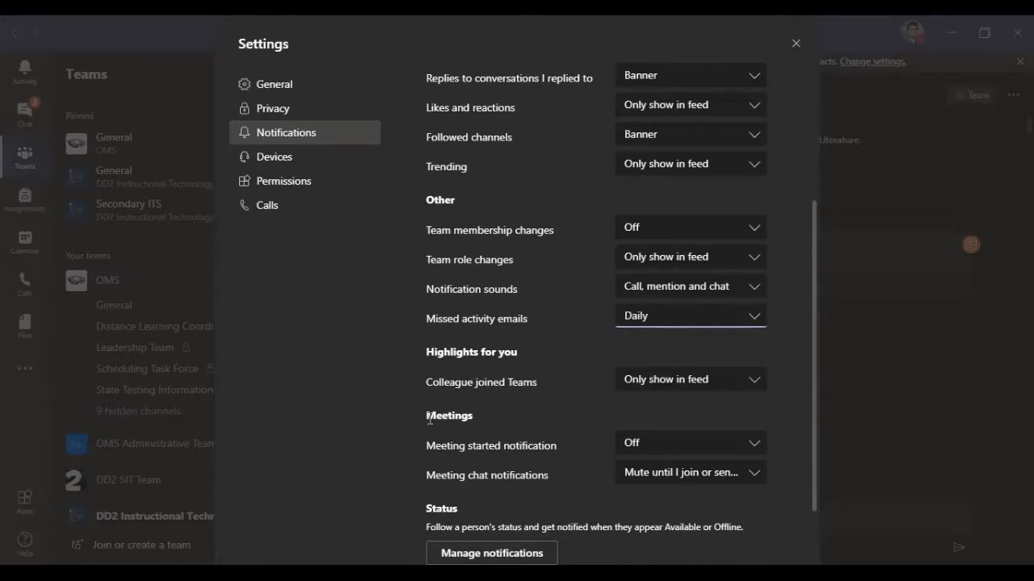
# Step: Set the meeting started notification in the Meetings section to Banner
pyautogui.moveTo(426, 416); pyautogui.dragTo(491, 415)
pyautogui.click(490, 420)
pyautogui.moveTo(426, 449); pyautogui.dragTo(571, 443)
pyautogui.click(659, 447)
pyautogui.click(646, 476)
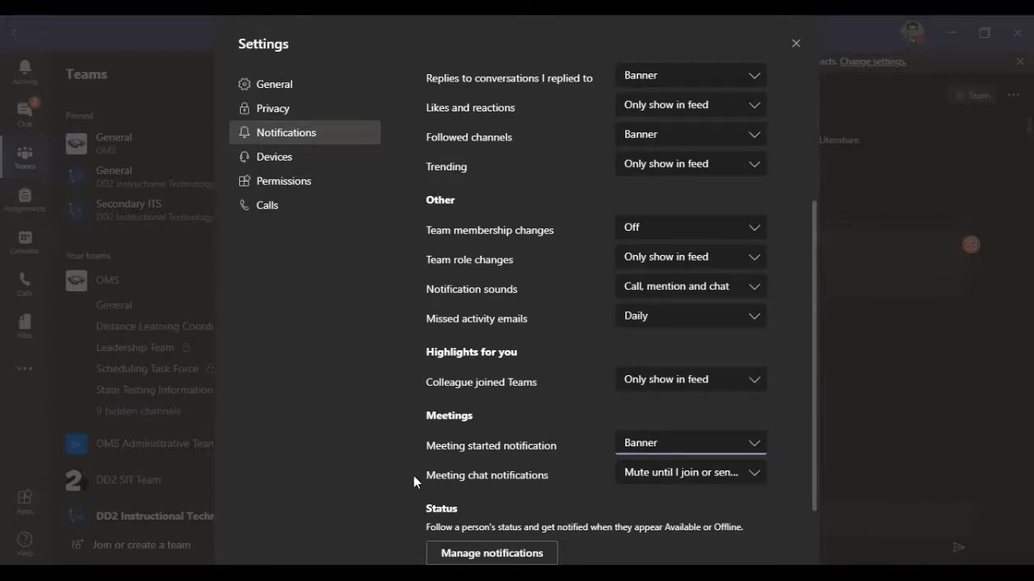
# Step: Examine the mute choices for meeting chat notifications without changing them, and close the settings
pyautogui.moveTo(425, 475); pyautogui.dragTo(544, 481)
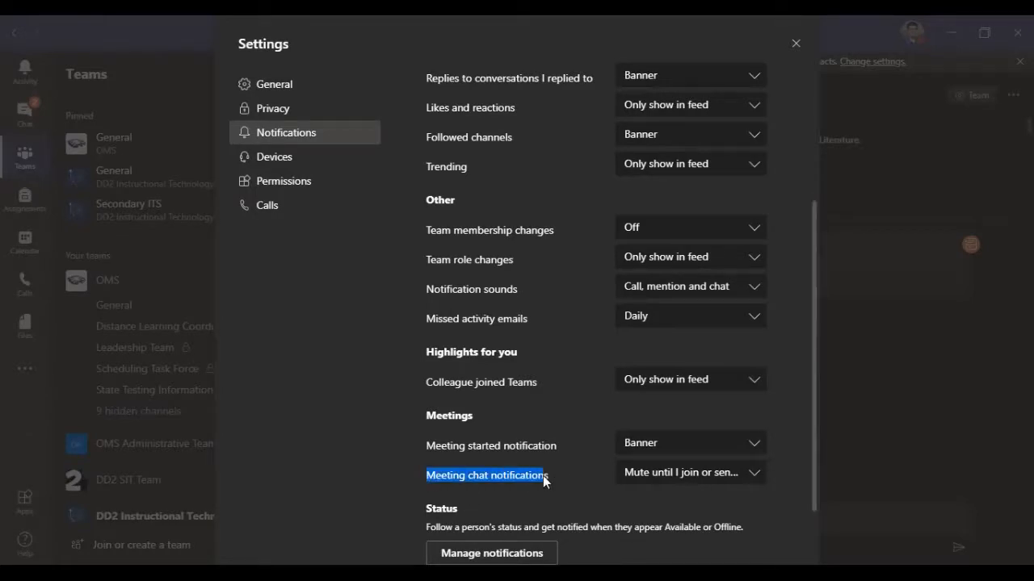
pyautogui.click(547, 476)
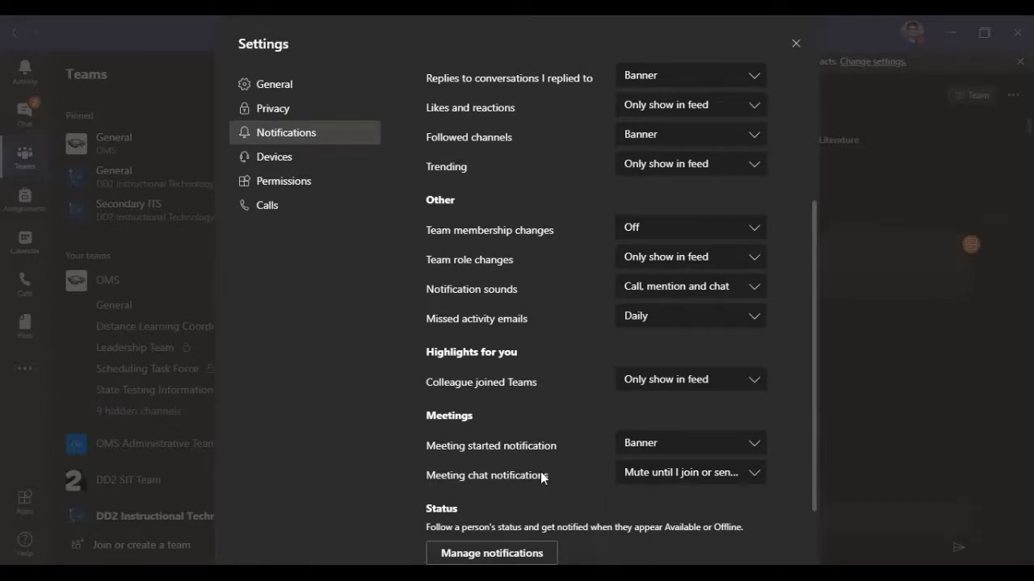
pyautogui.click(658, 475)
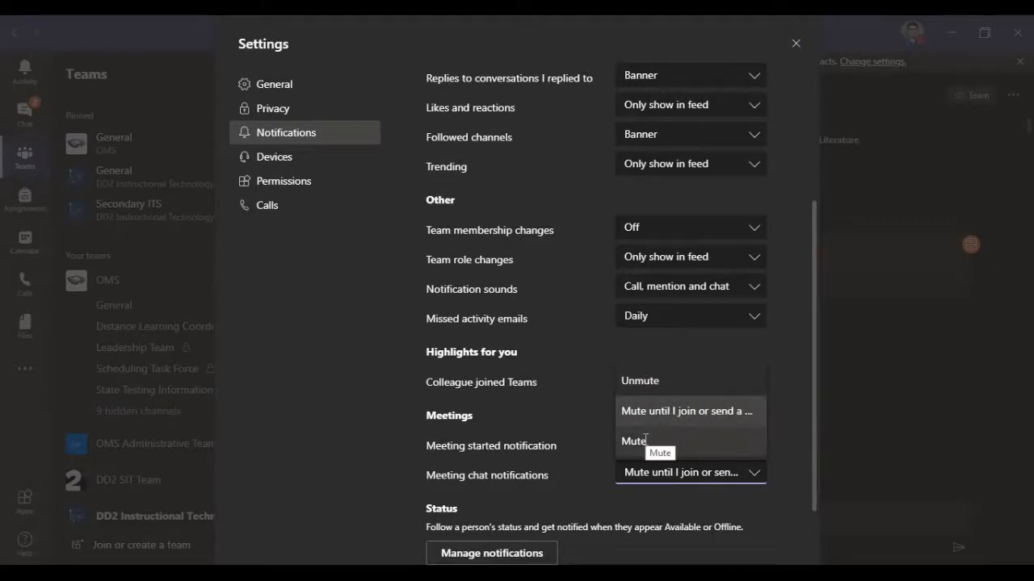
pyautogui.click(491, 447)
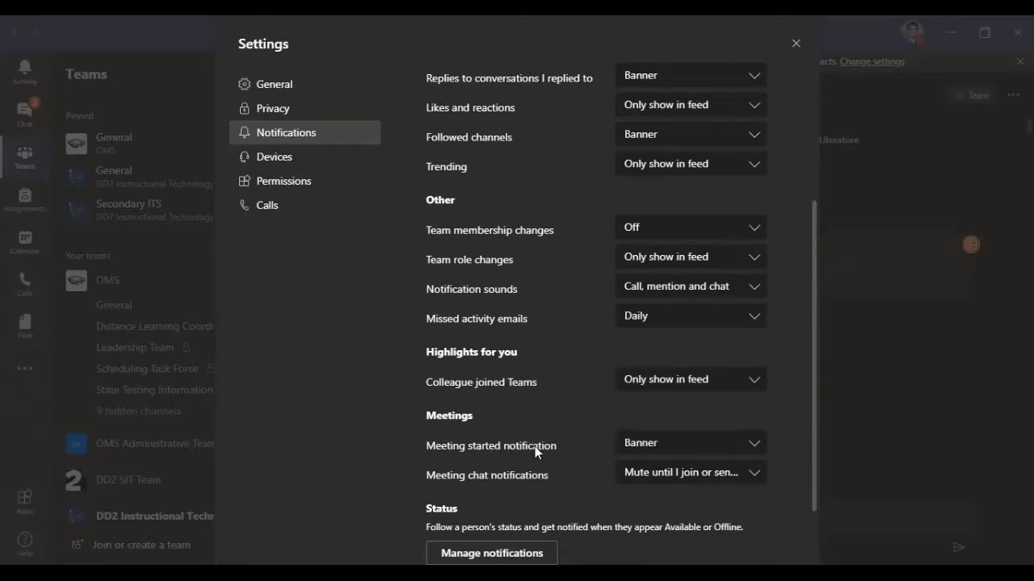
pyautogui.click(665, 474)
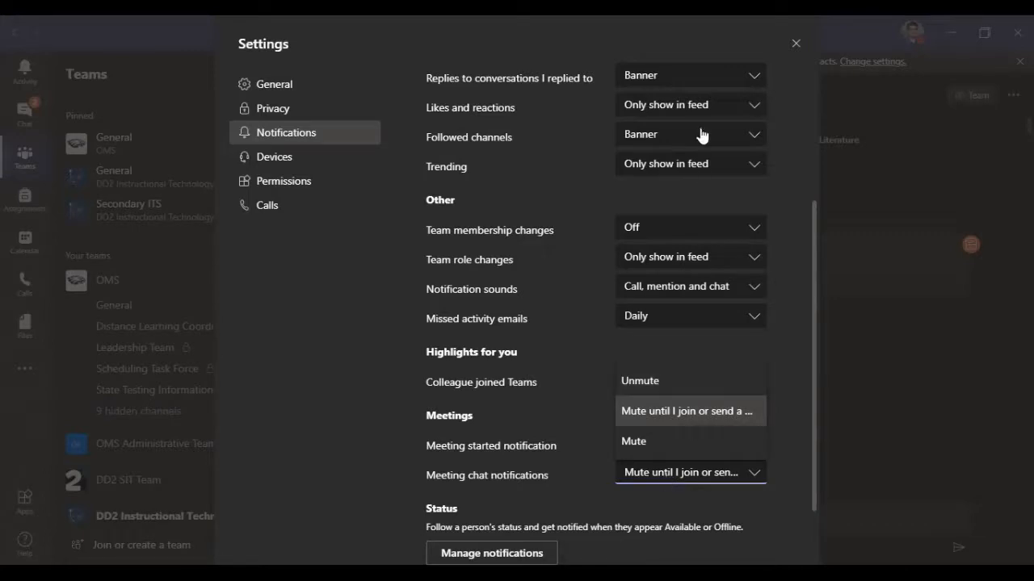
pyautogui.click(796, 46)
# Step: Open the MS meet up meeting chat, mute it, and unmute it again
pyautogui.click(25, 113)
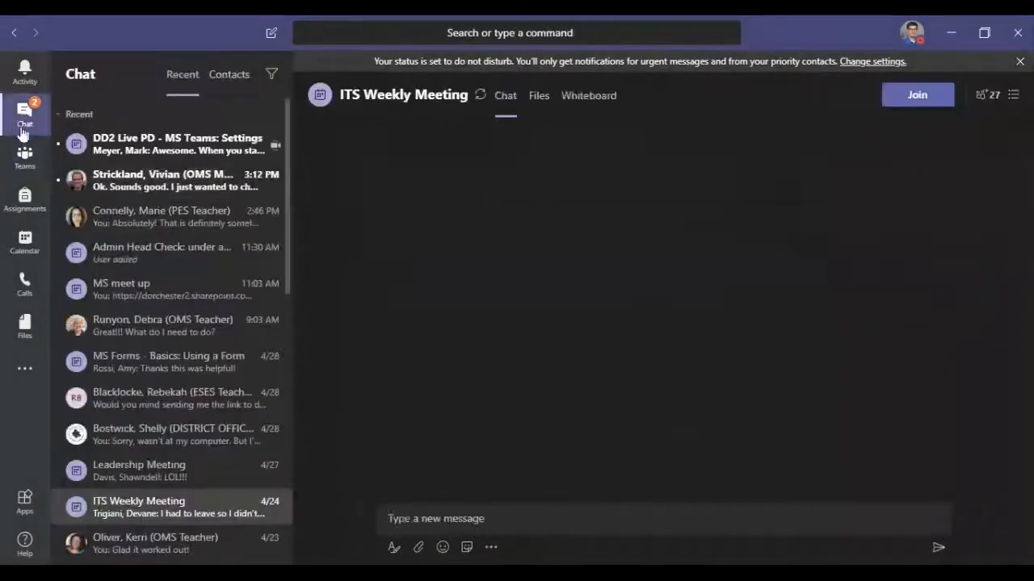
pyautogui.click(161, 267)
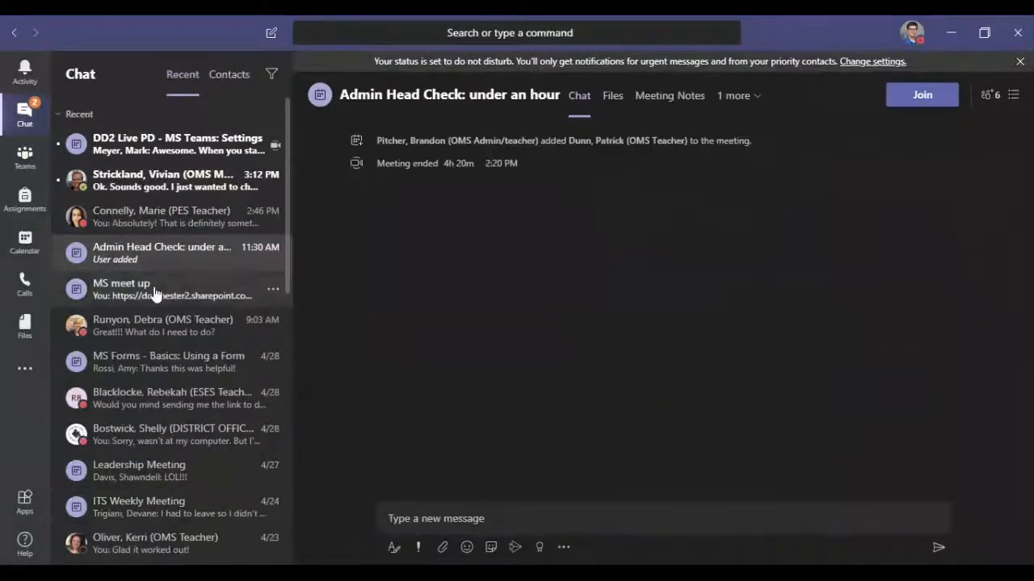
pyautogui.click(153, 293)
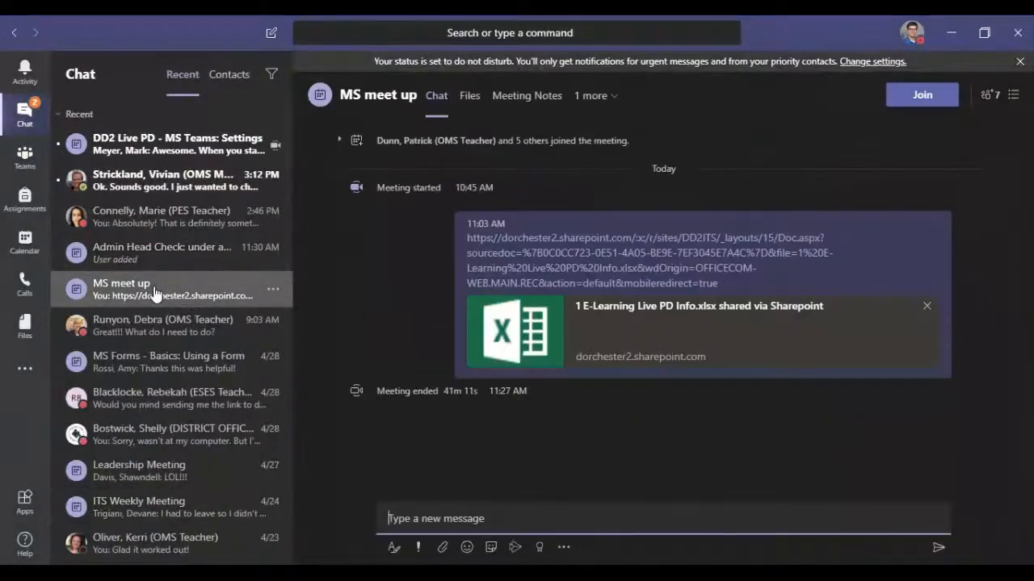
pyautogui.click(273, 290)
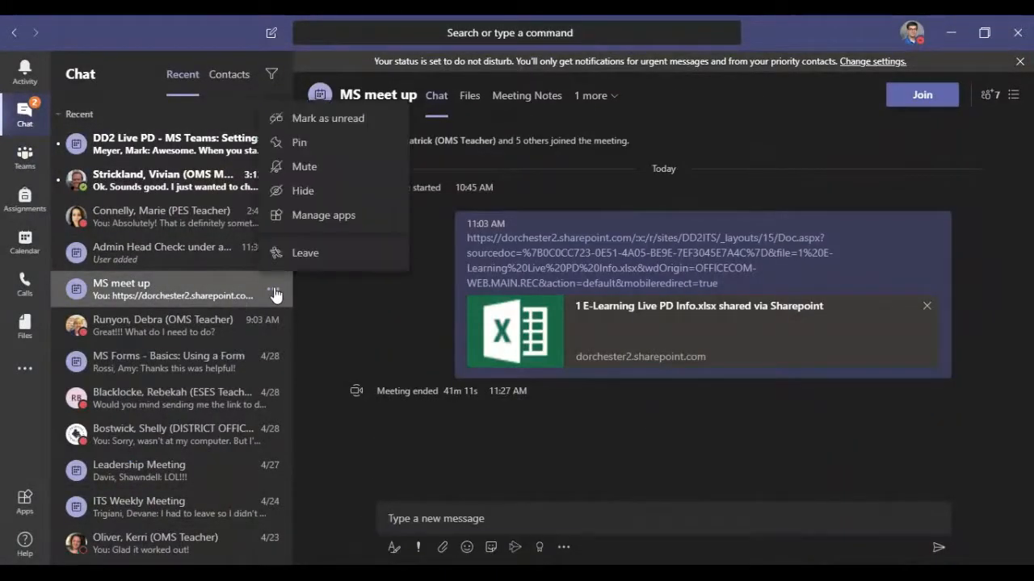
pyautogui.click(307, 168)
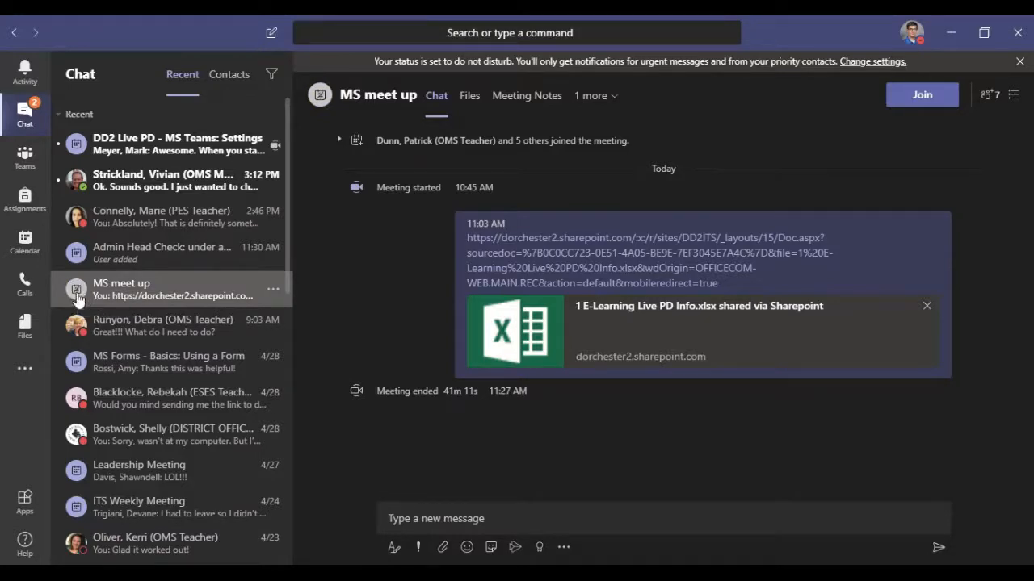
pyautogui.click(273, 294)
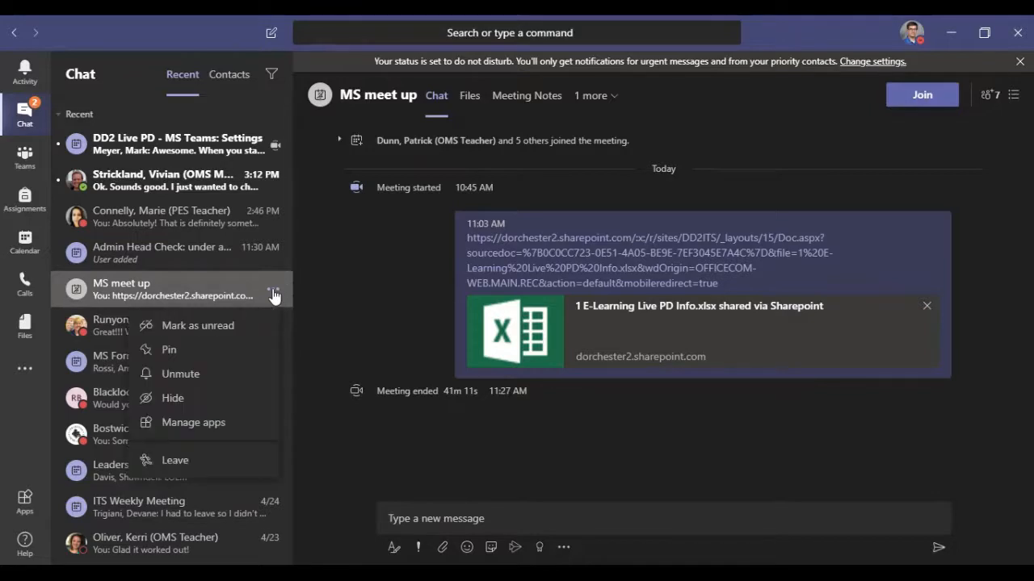
pyautogui.click(169, 374)
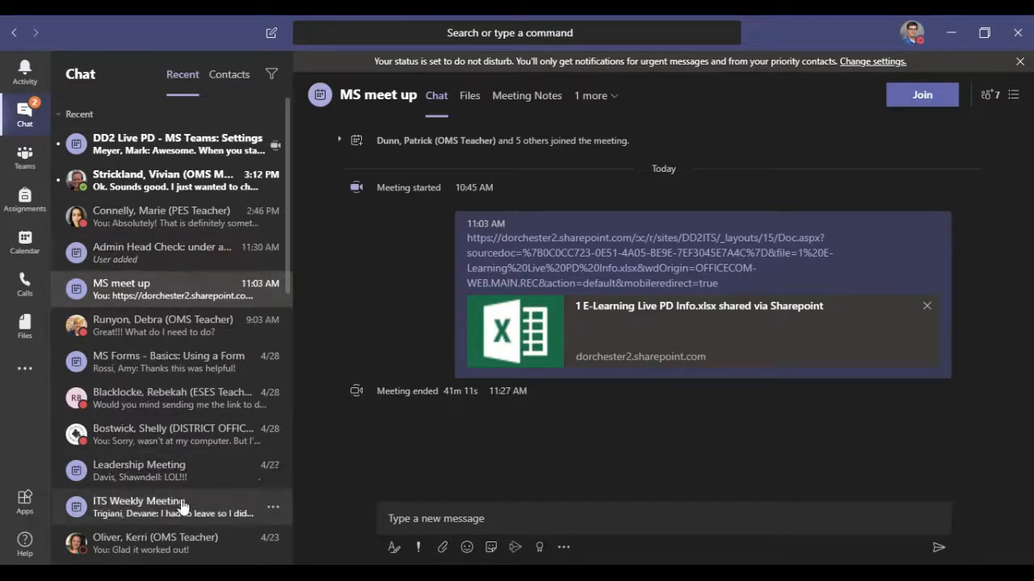
# Step: Reopen the notification settings and examine the Status section's description of following a person's availability
pyautogui.click(910, 32)
pyautogui.click(860, 194)
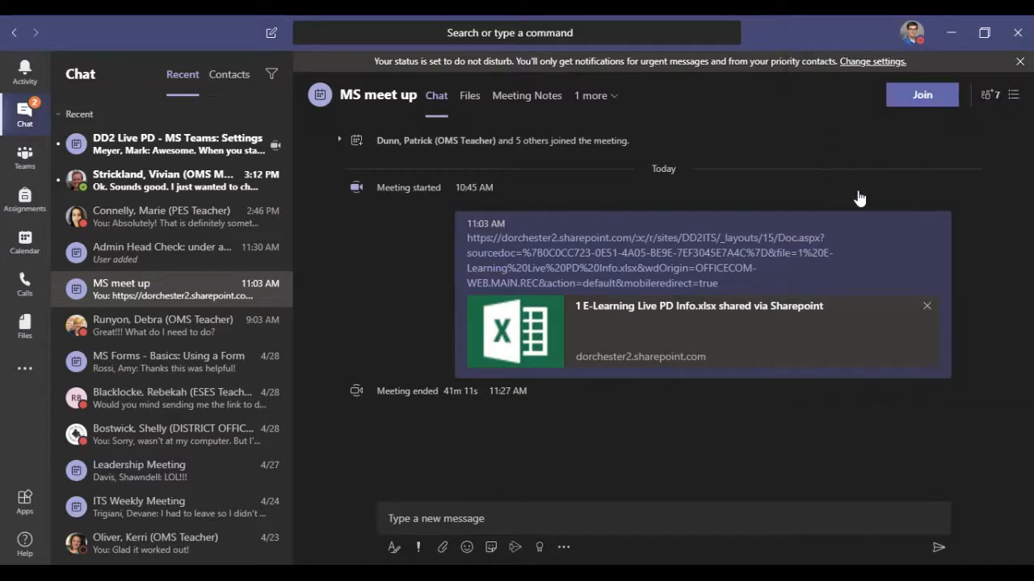
pyautogui.click(281, 135)
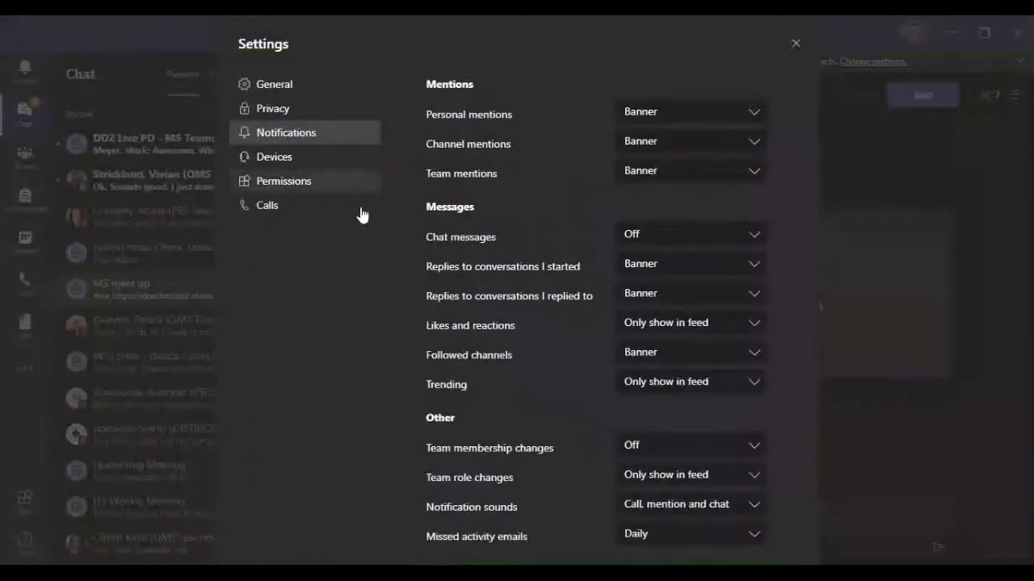
pyautogui.scroll(-3, 529, 307)
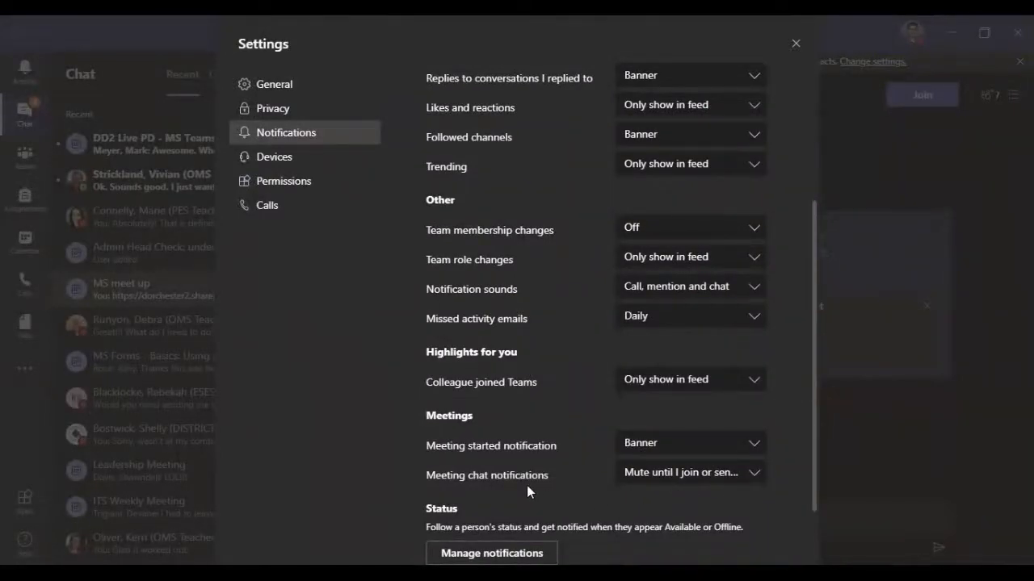
pyautogui.moveTo(427, 528); pyautogui.dragTo(745, 530)
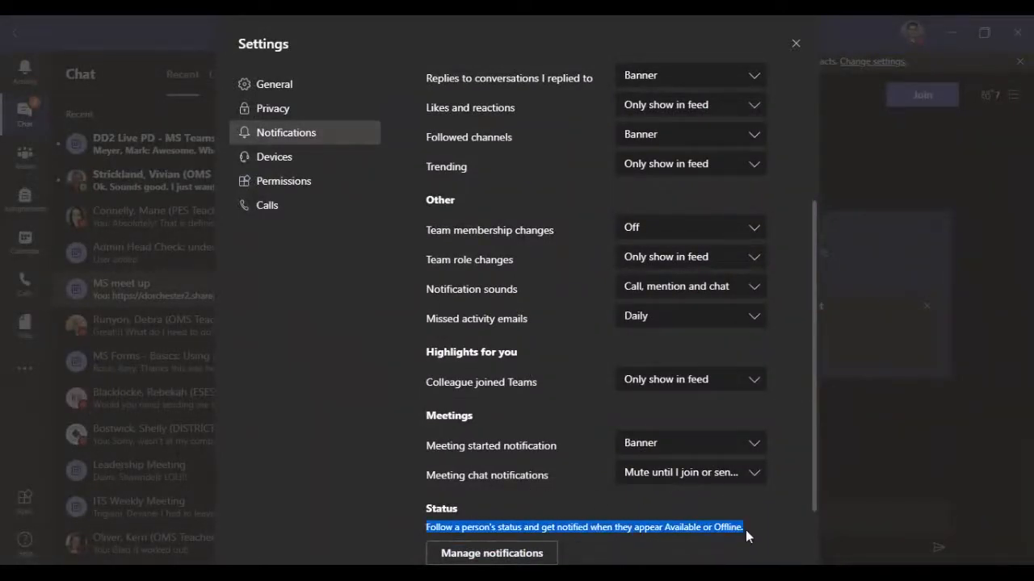
# Step: Open the page for managing status notifications, and close the settings without adding any people
pyautogui.click(662, 531)
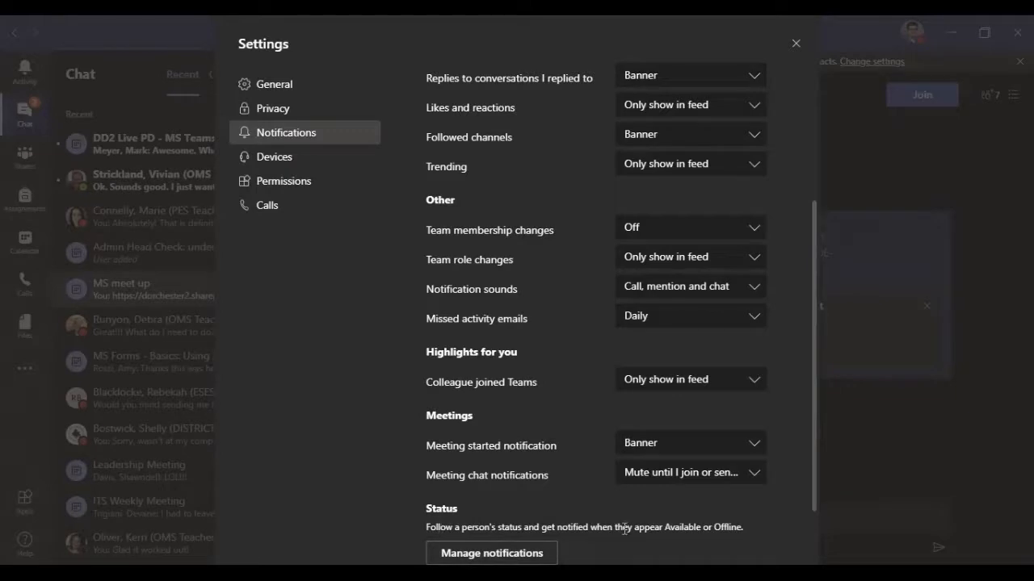
pyautogui.click(533, 555)
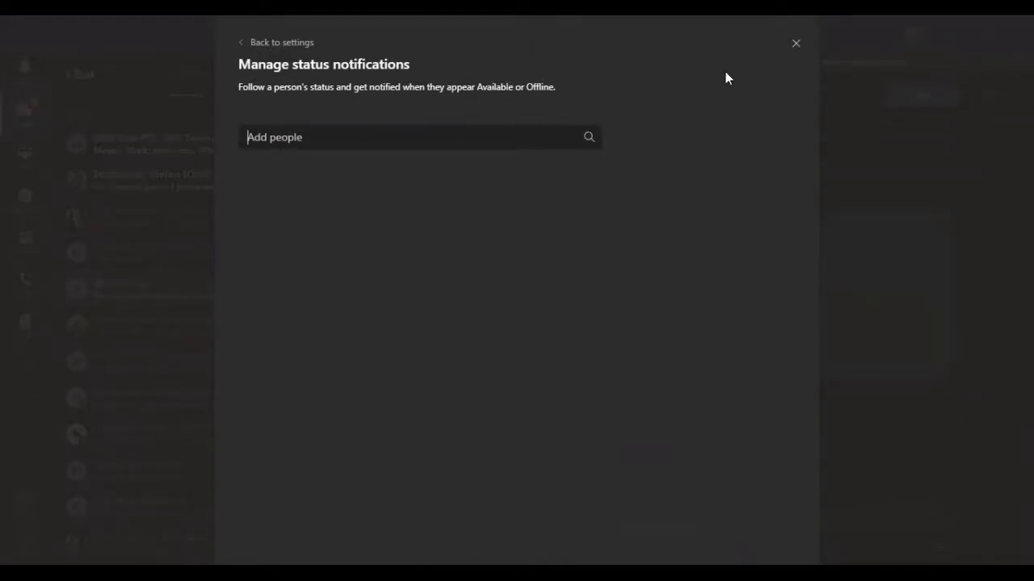
pyautogui.click(794, 47)
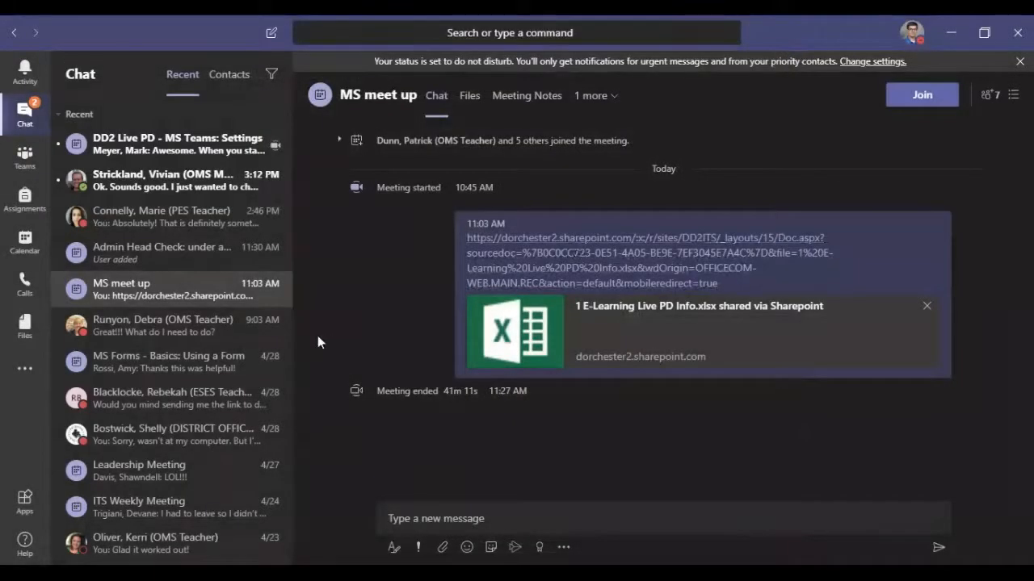
# Step: Go to the teams list, reopen the notification settings and examine the options further down
pyautogui.click(24, 157)
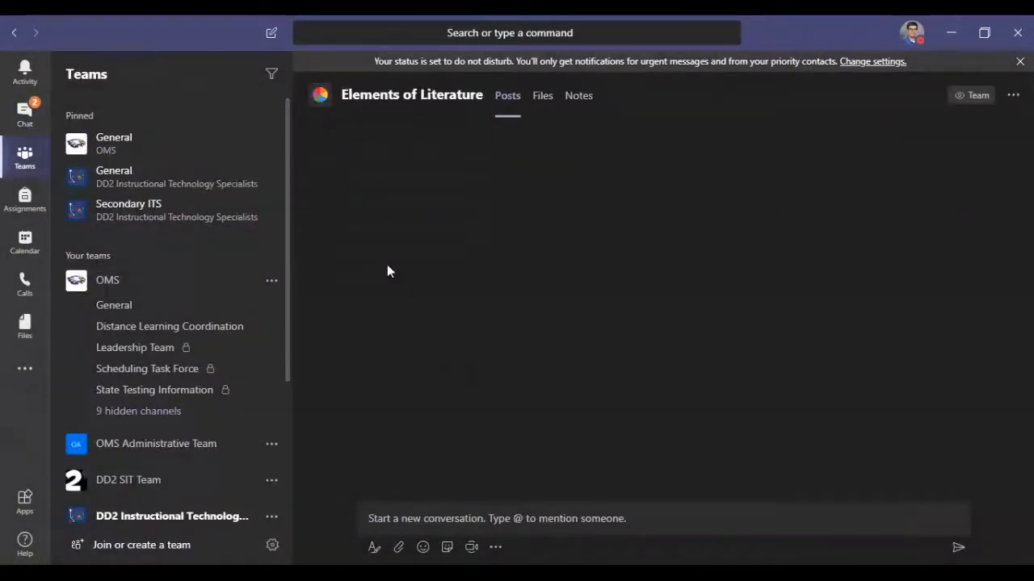
pyautogui.moveTo(387, 264)
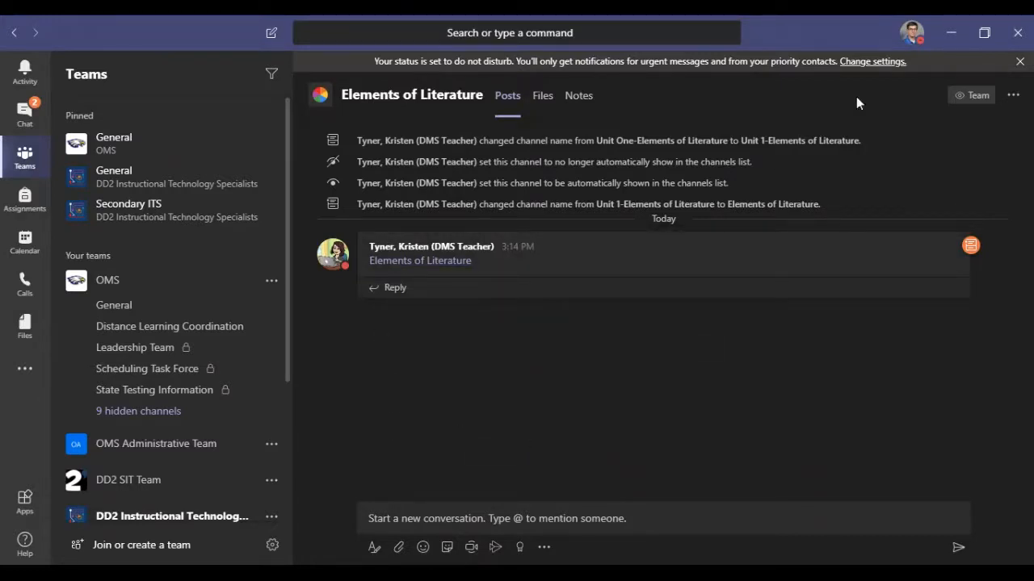
pyautogui.click(910, 36)
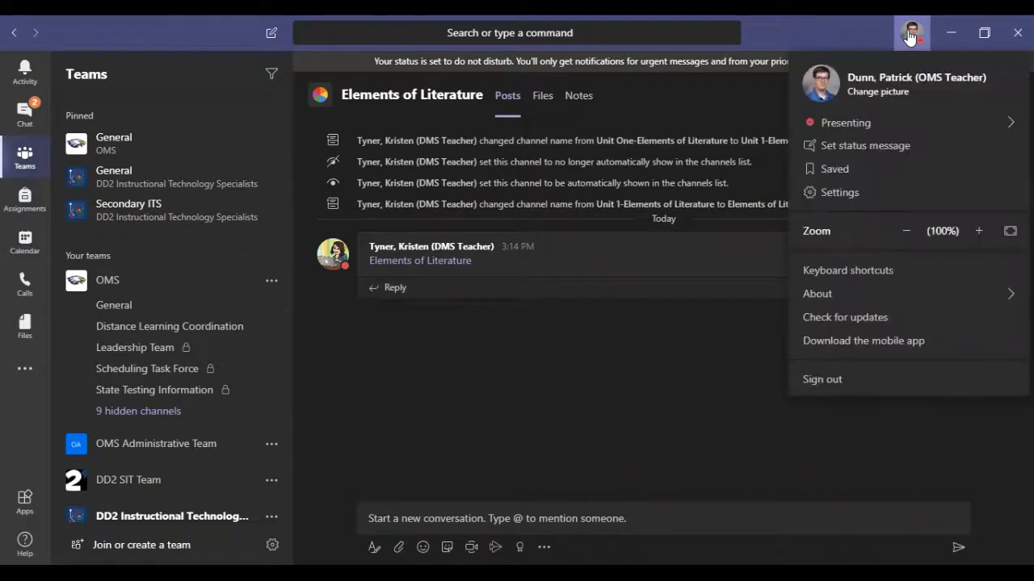
pyautogui.click(852, 193)
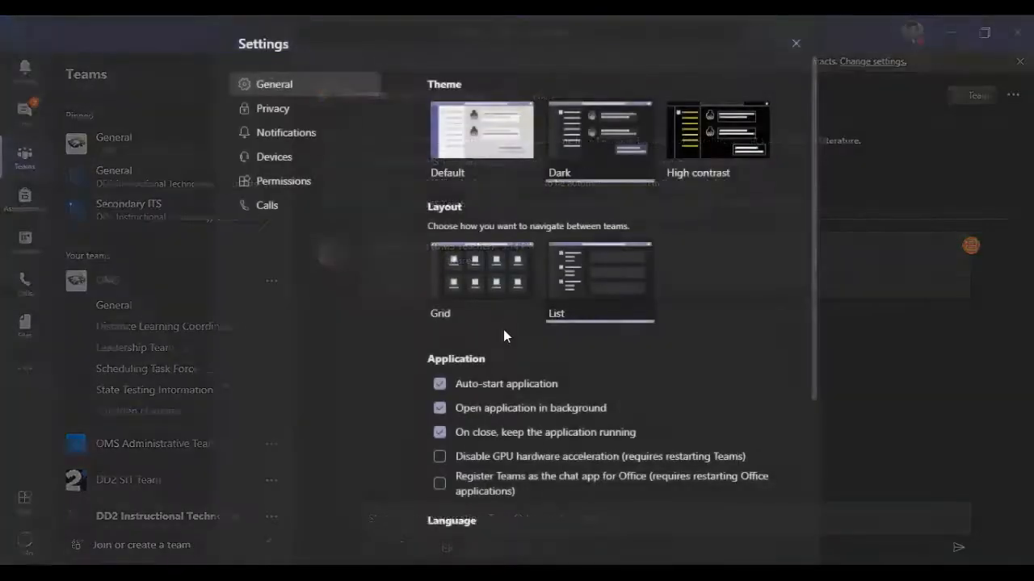
pyautogui.click(330, 133)
pyautogui.scroll(-3, 573, 347)
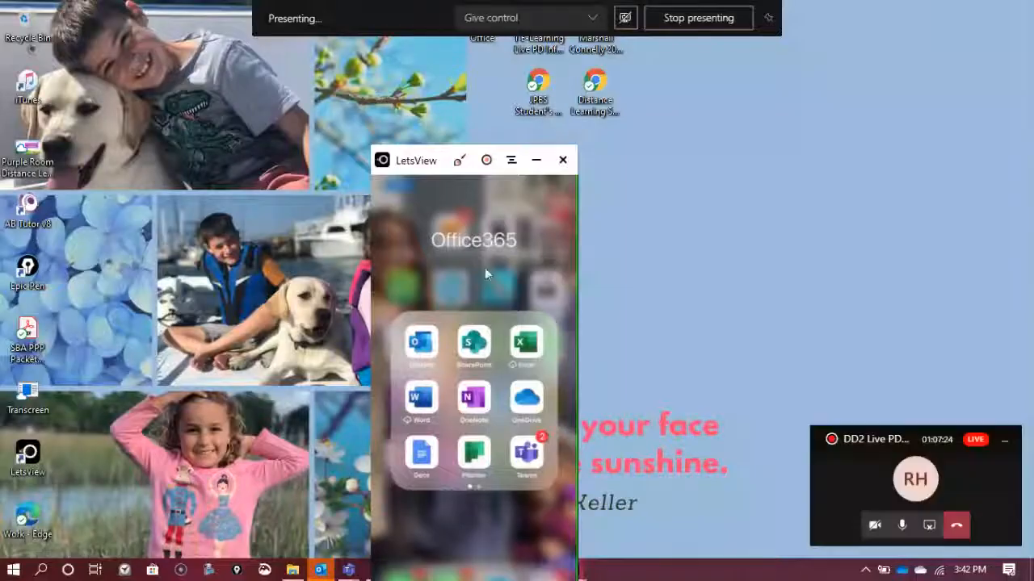
# Step: Move the LetsView phone mirror higher on the desktop, and pin the General channel of the JPES Faculty and Staff team
pyautogui.moveTo(407, 159); pyautogui.dragTo(424, 54)
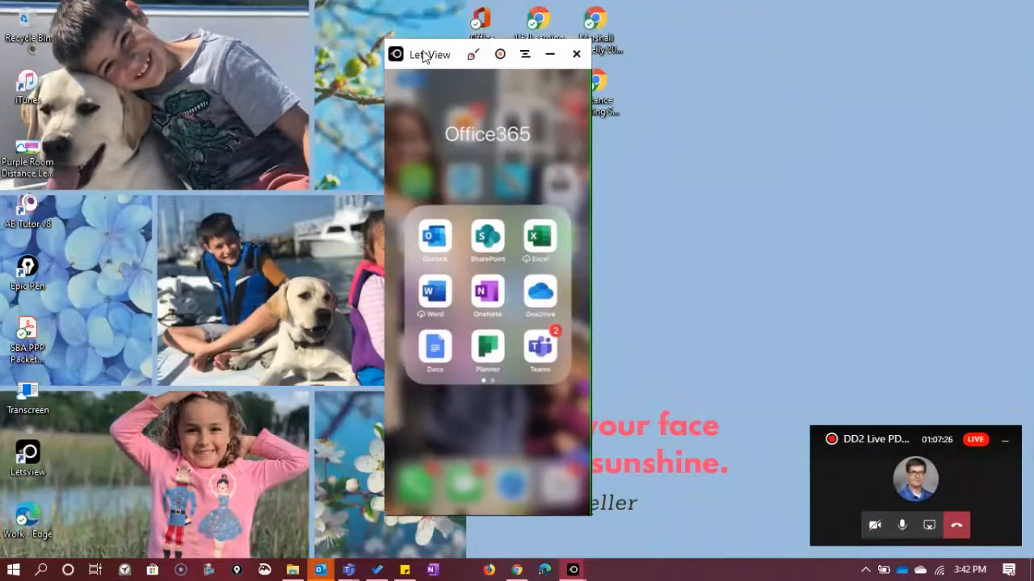
pyautogui.click(528, 55)
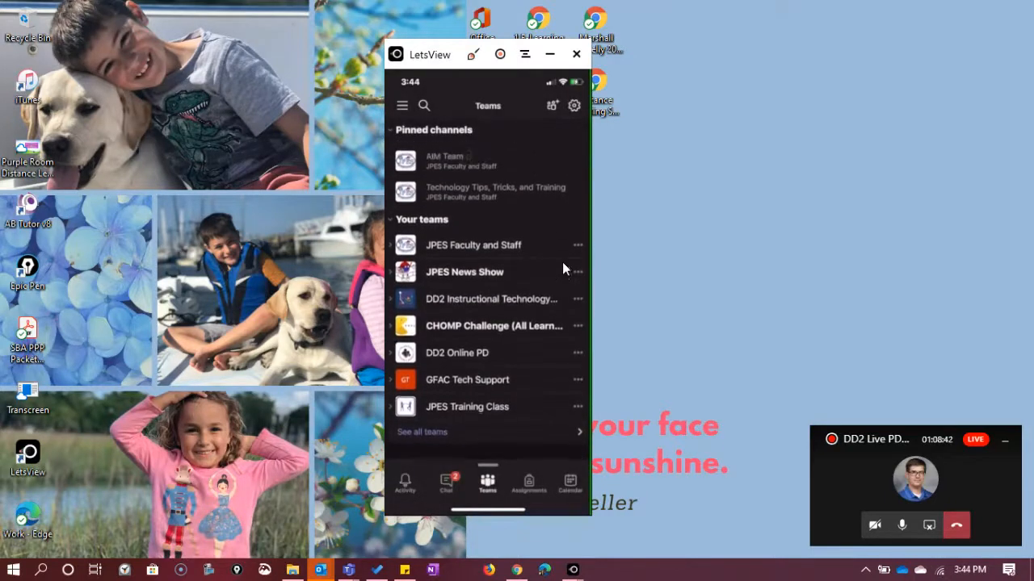
pyautogui.click(390, 249)
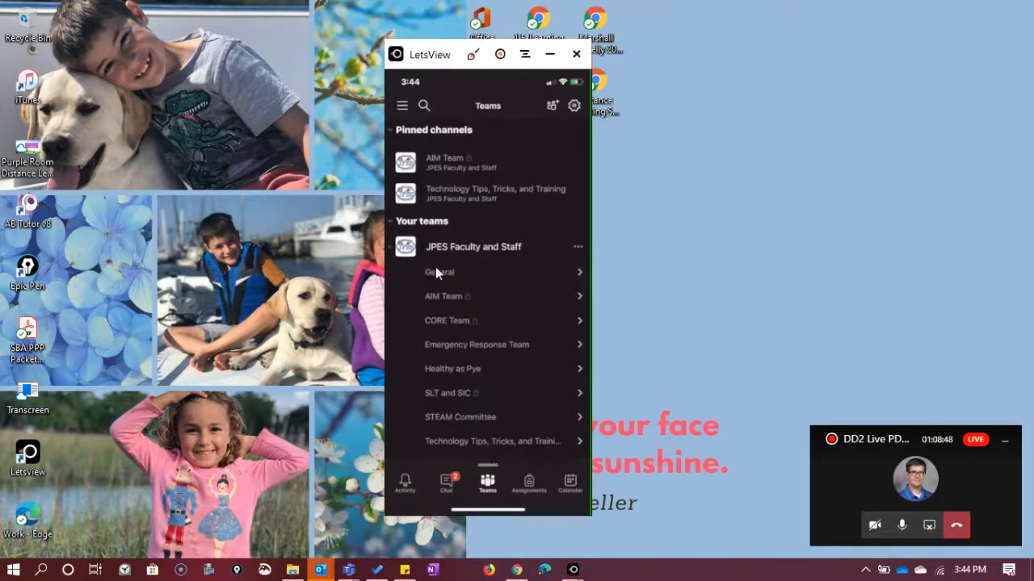
pyautogui.click(580, 275)
# Step: Open the mobile profile menu, and clear the floating call window, status banner and Q&A pane from the desktop meeting behind the phone mirror
pyautogui.click(402, 106)
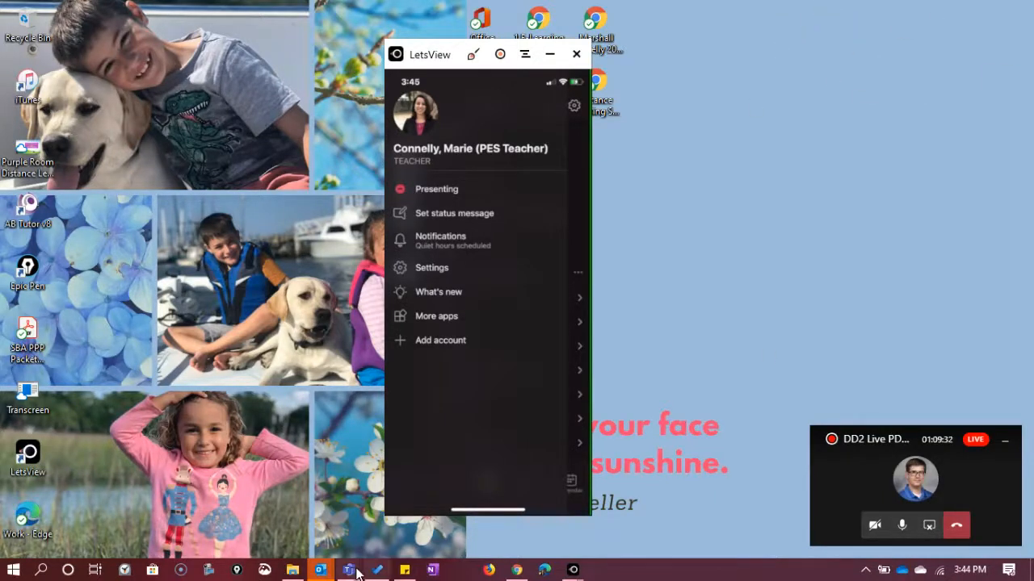
pyautogui.moveTo(356, 572)
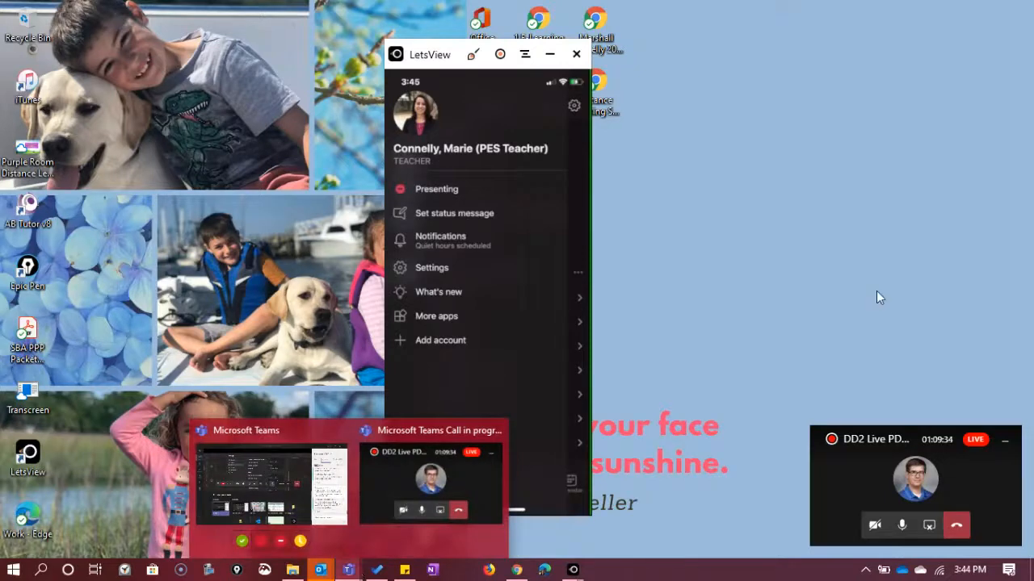
pyautogui.click(222, 480)
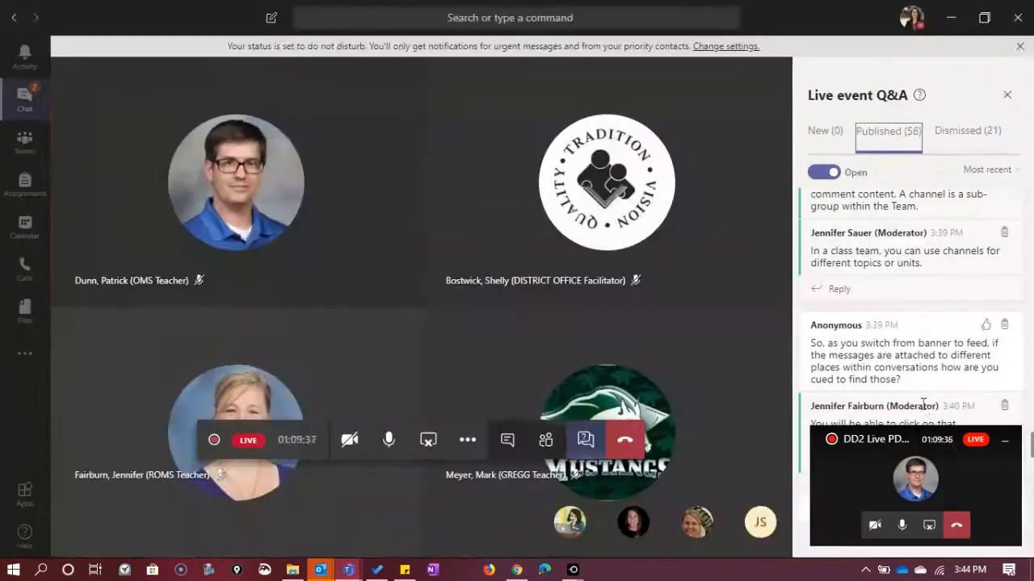
pyautogui.click(1005, 440)
pyautogui.click(1019, 46)
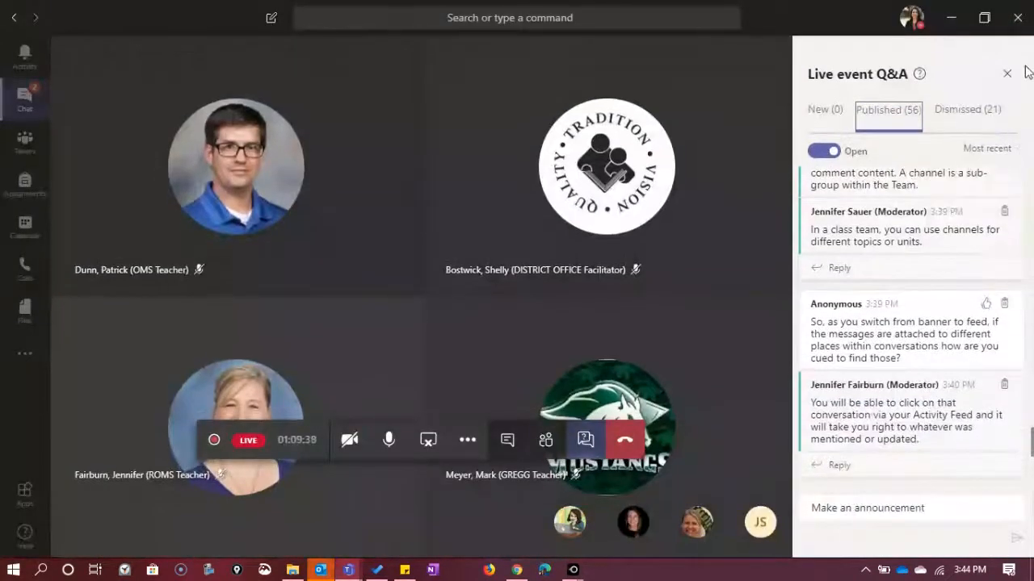
pyautogui.click(1007, 74)
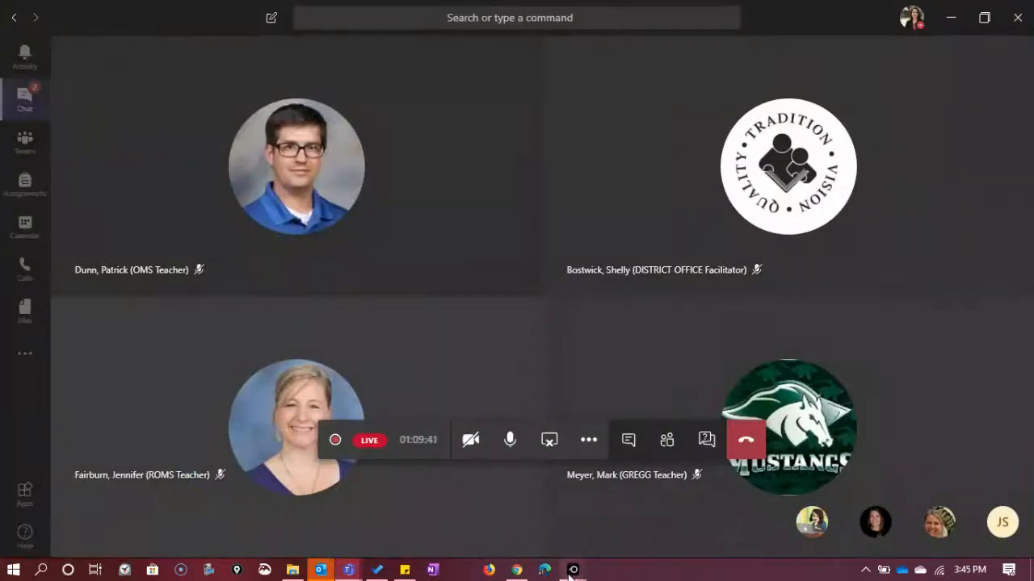
pyautogui.moveTo(573, 569)
pyautogui.click(633, 526)
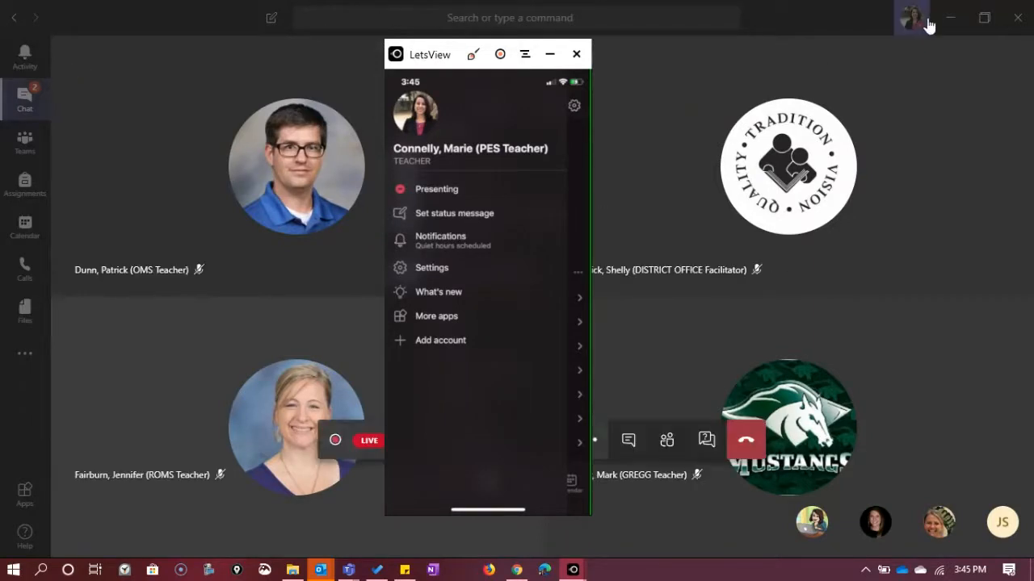
# Step: Examine the mobile status message options without entering a message, and collapse the JPES Faculty and Staff team
pyautogui.click(444, 215)
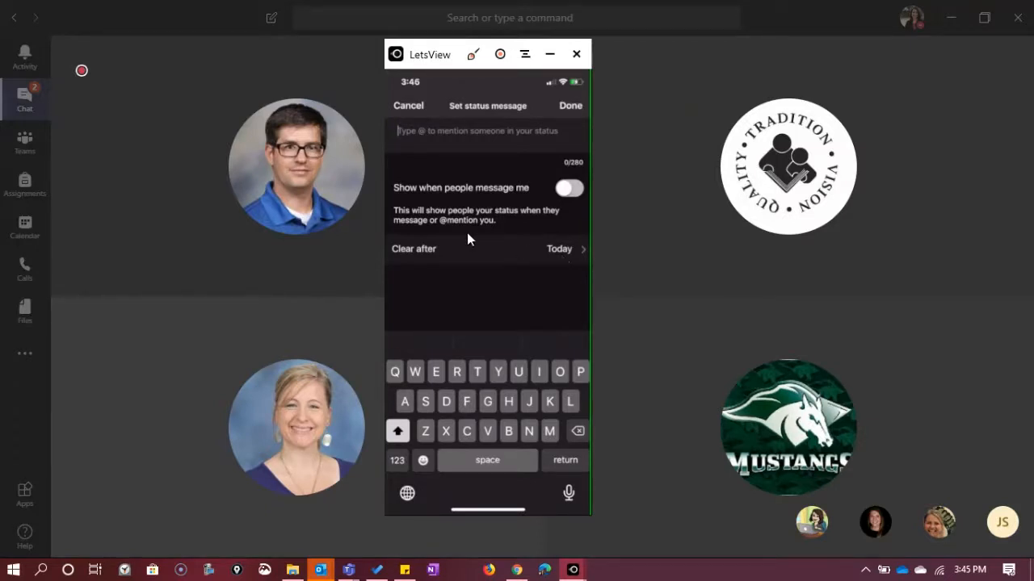
pyautogui.click(574, 115)
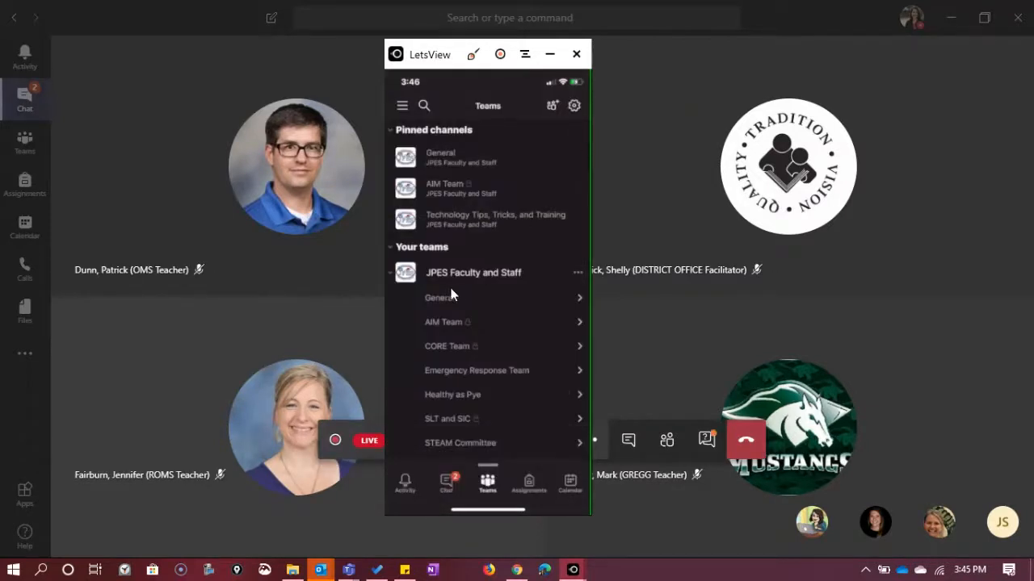
pyautogui.click(440, 285)
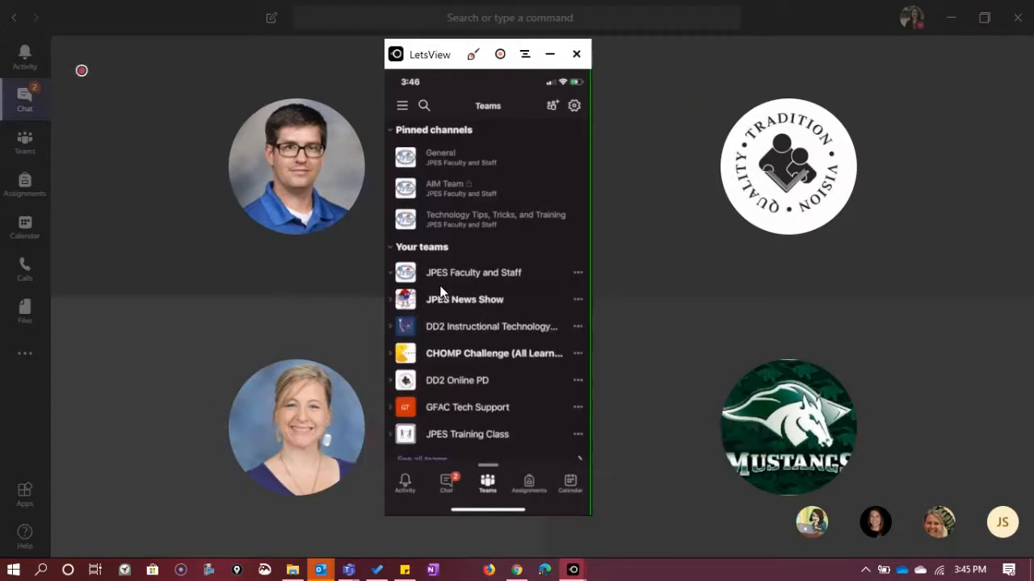
# Step: Open the mobile notification settings and examine the daily quiet hours and quiet days options
pyautogui.click(406, 106)
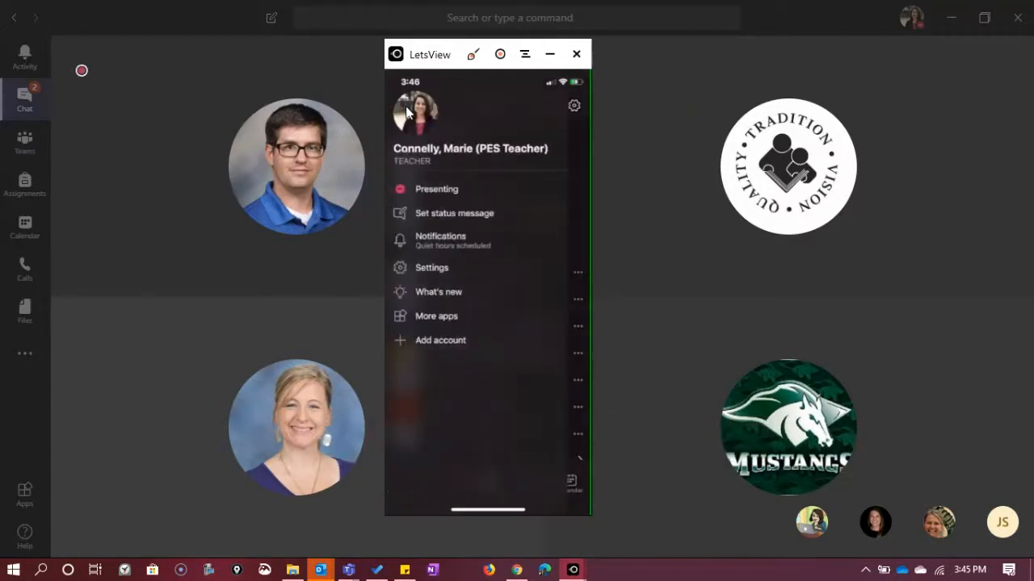
pyautogui.click(436, 245)
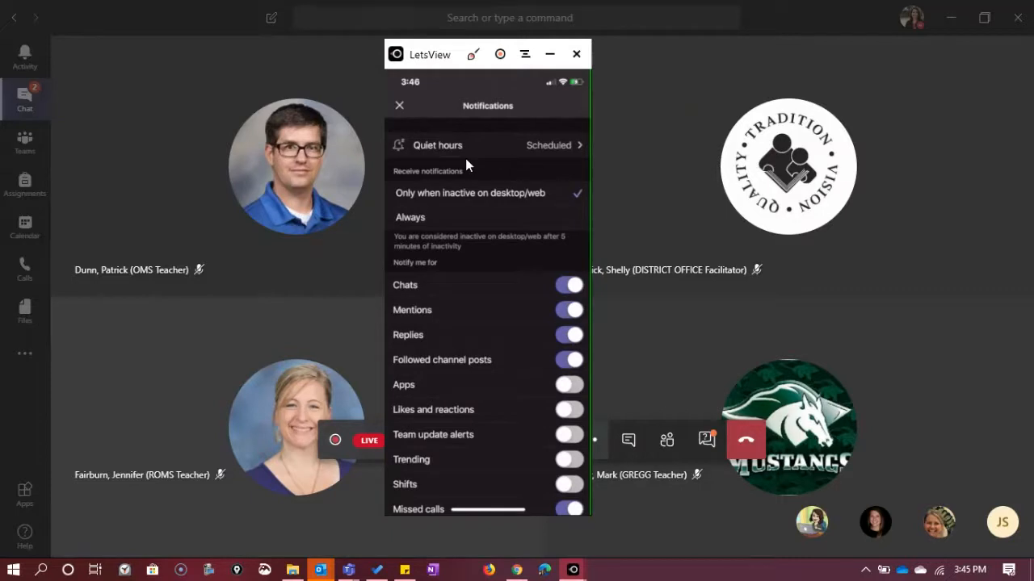
pyautogui.moveTo(837, 123)
pyautogui.click(574, 143)
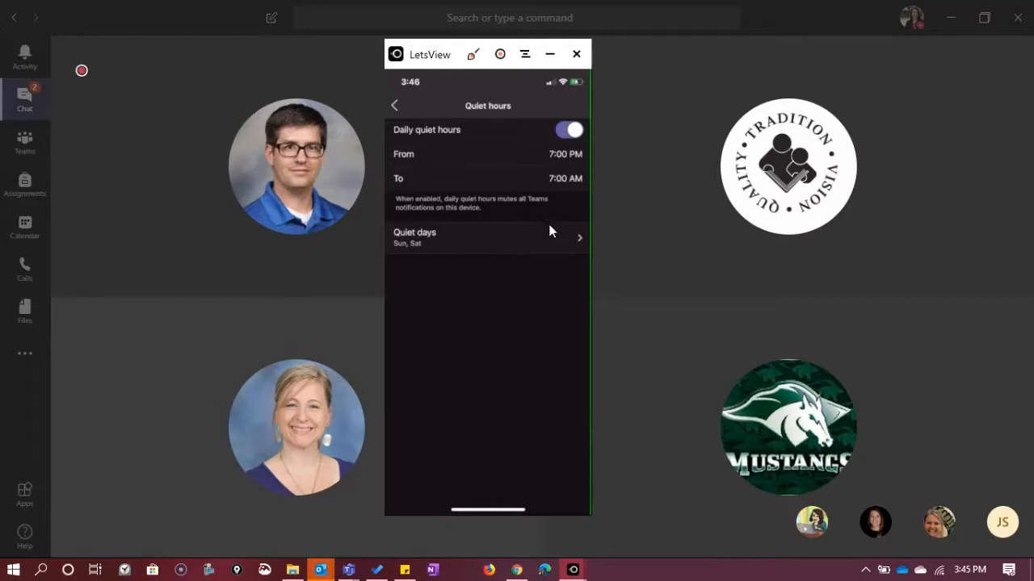
pyautogui.click(513, 250)
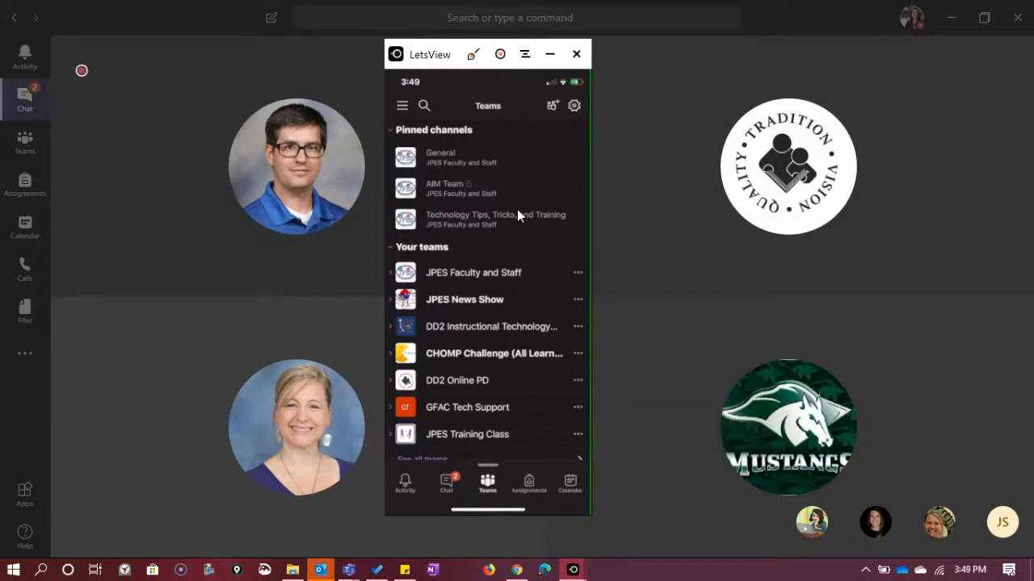
# Step: Expand the JPES Faculty and Staff and JPES News Show teams in the mobile list to view their channels
pyautogui.click(495, 277)
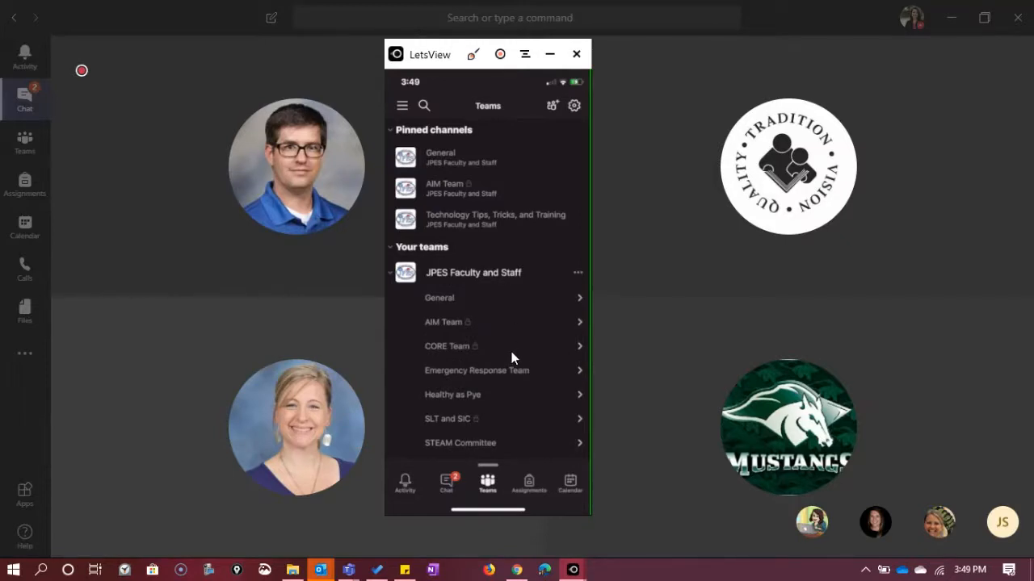
pyautogui.click(436, 347)
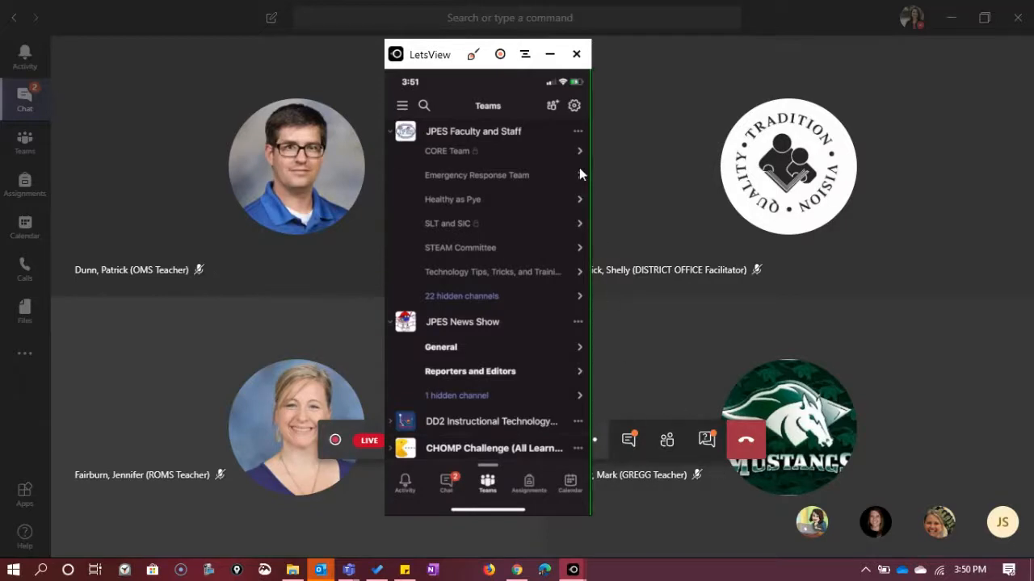
# Step: Examine which teams are selected for display on the mobile Manage teams page, go back and minimise the phone mirror
pyautogui.click(575, 113)
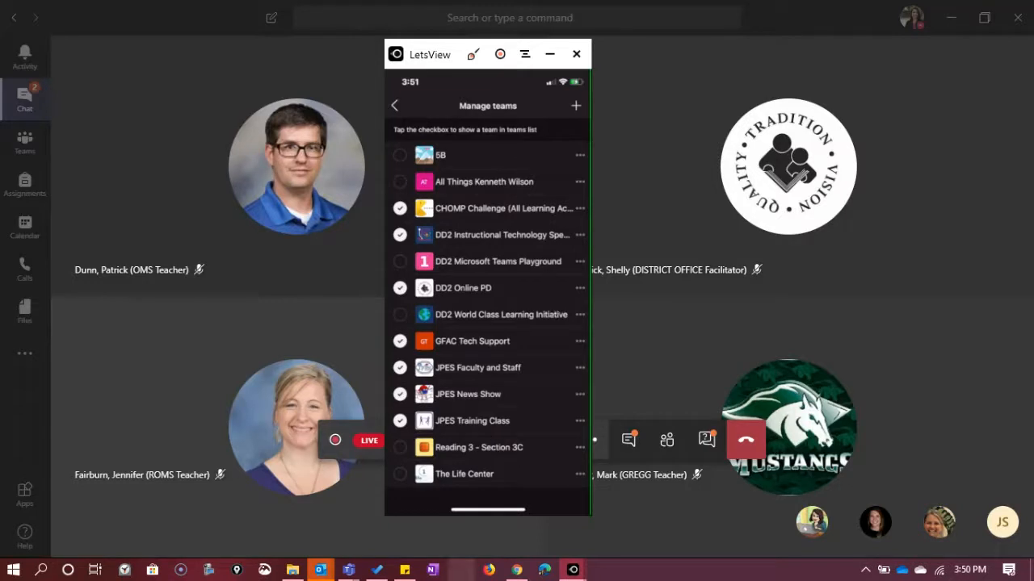
pyautogui.click(402, 108)
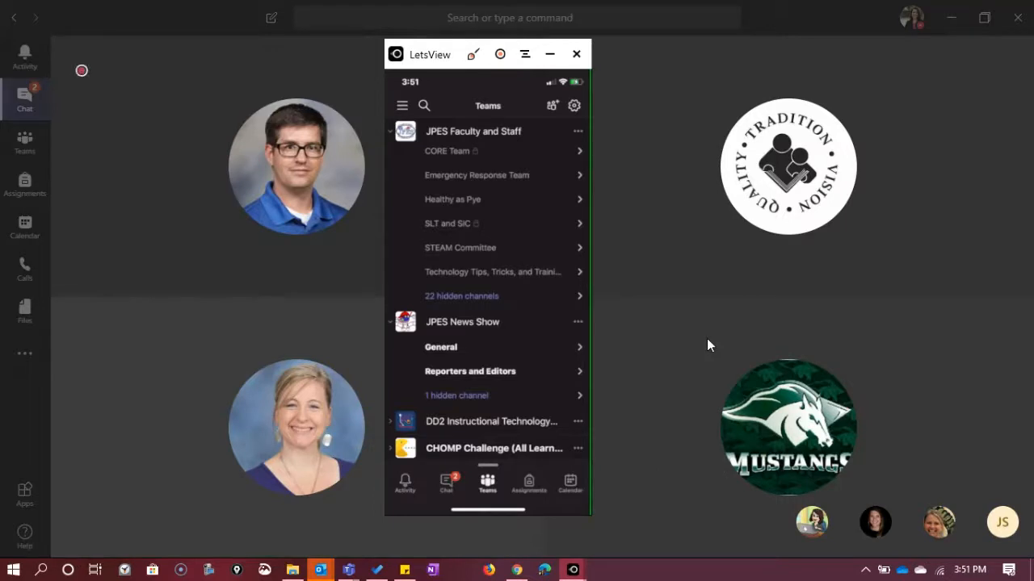
pyautogui.click(548, 55)
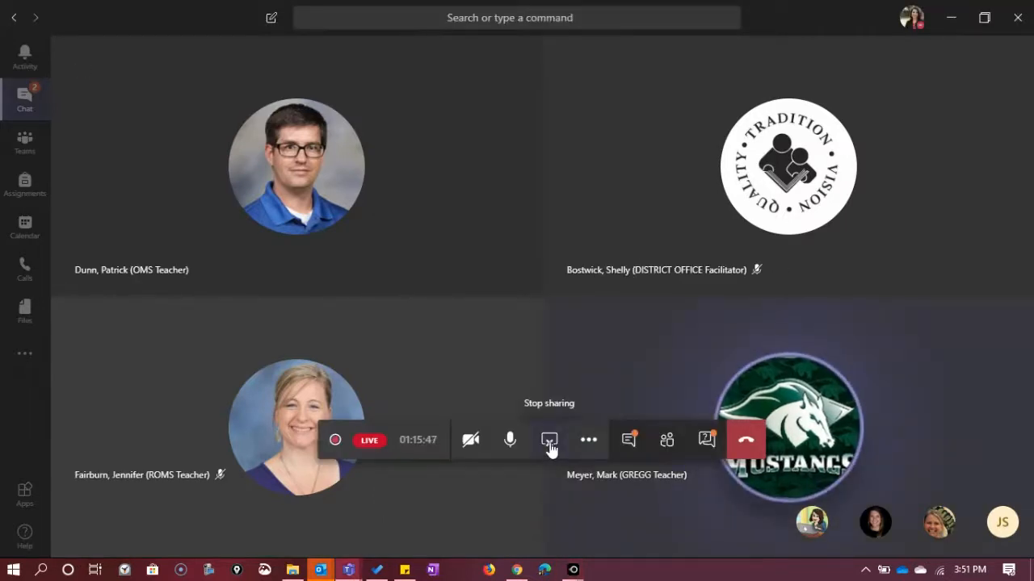